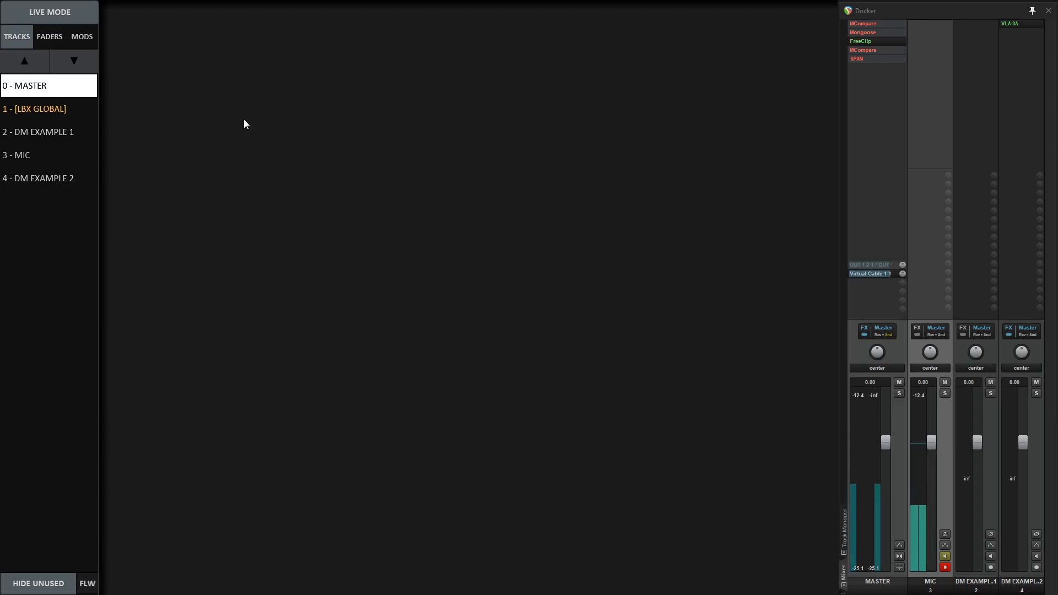
# Set the DM EXAMPLE 1 track strip to Dynamic Mode for the current page
pyautogui.rightClick(77, 90)
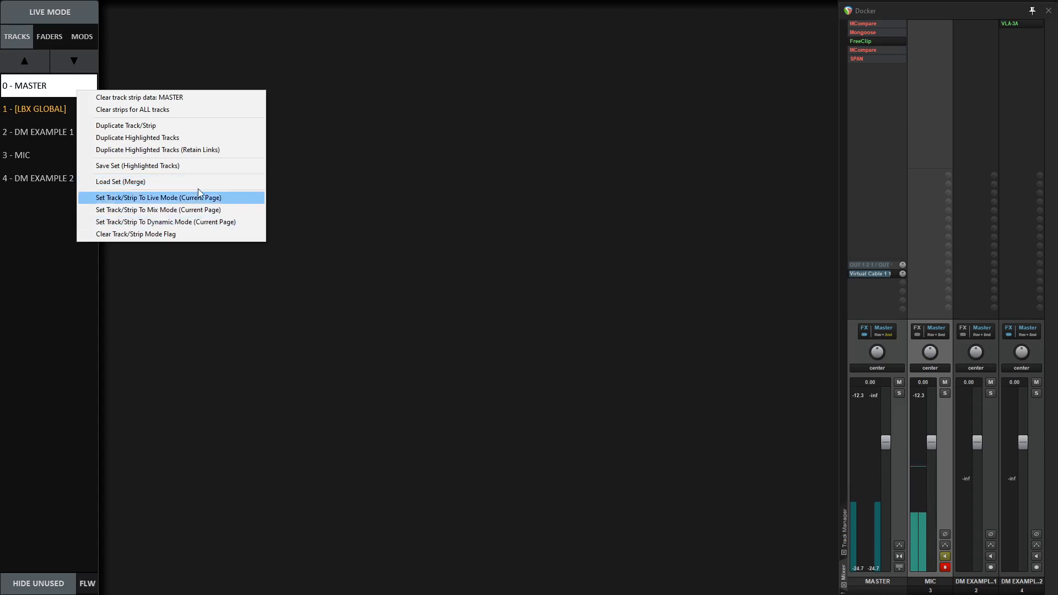
pyautogui.click(38, 132)
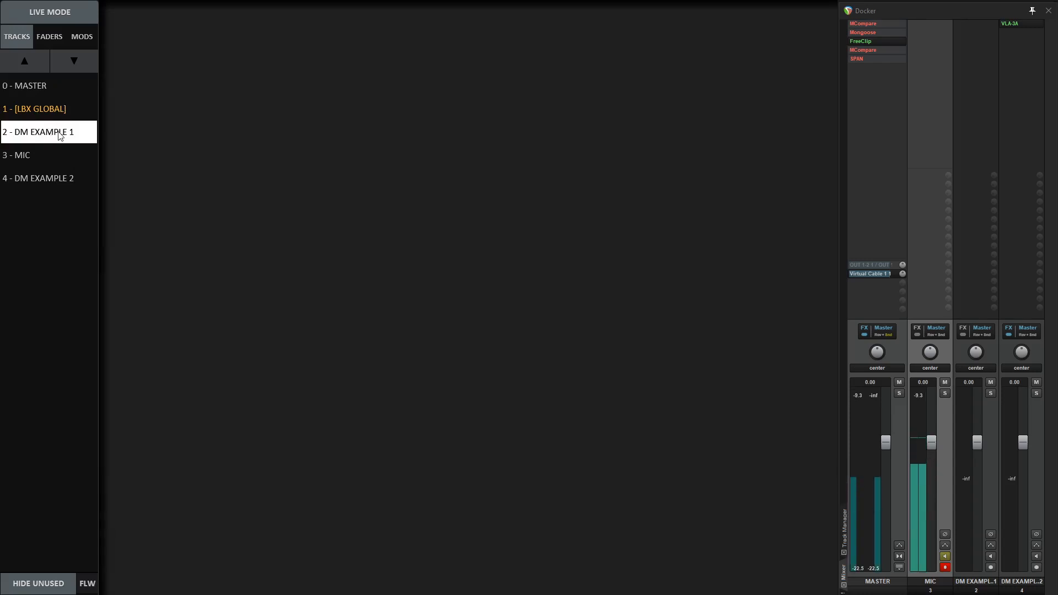
pyautogui.rightClick(61, 134)
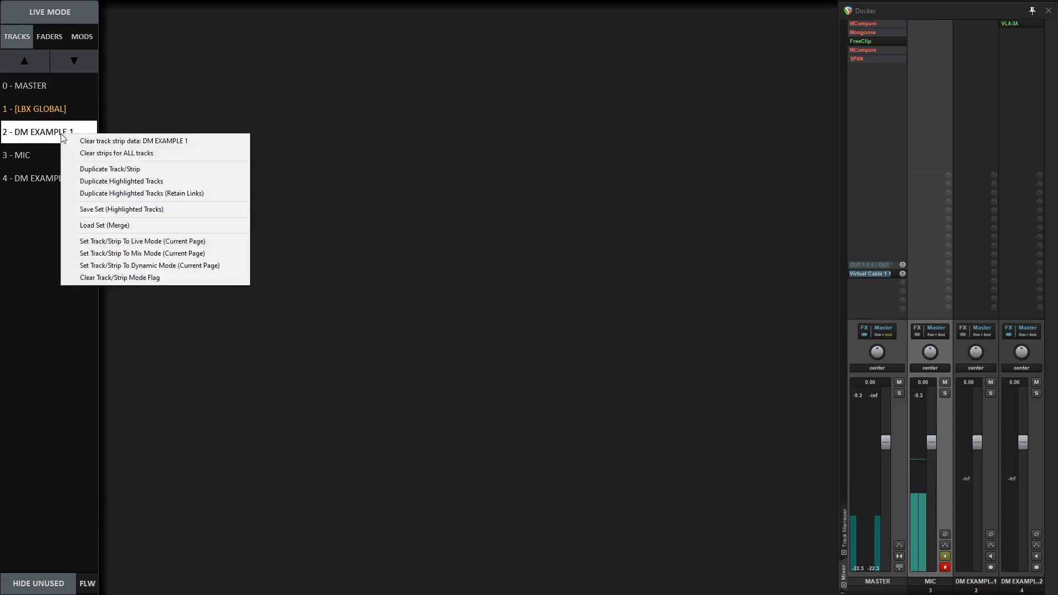
pyautogui.click(161, 266)
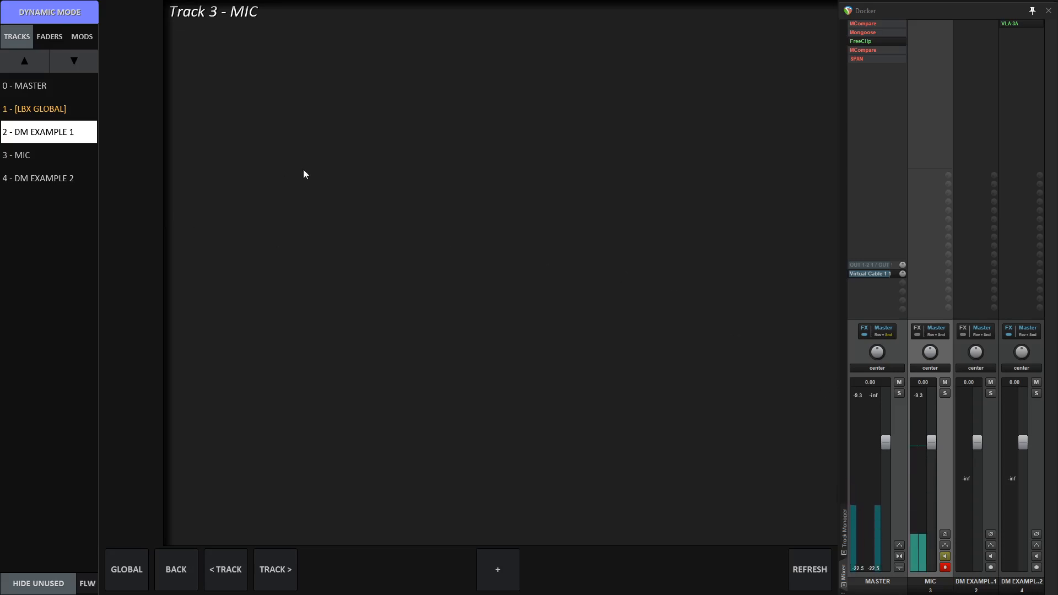
# Load 9001.jpg from the Wallpapers folder as the surface's background image
pyautogui.rightClick(332, 164)
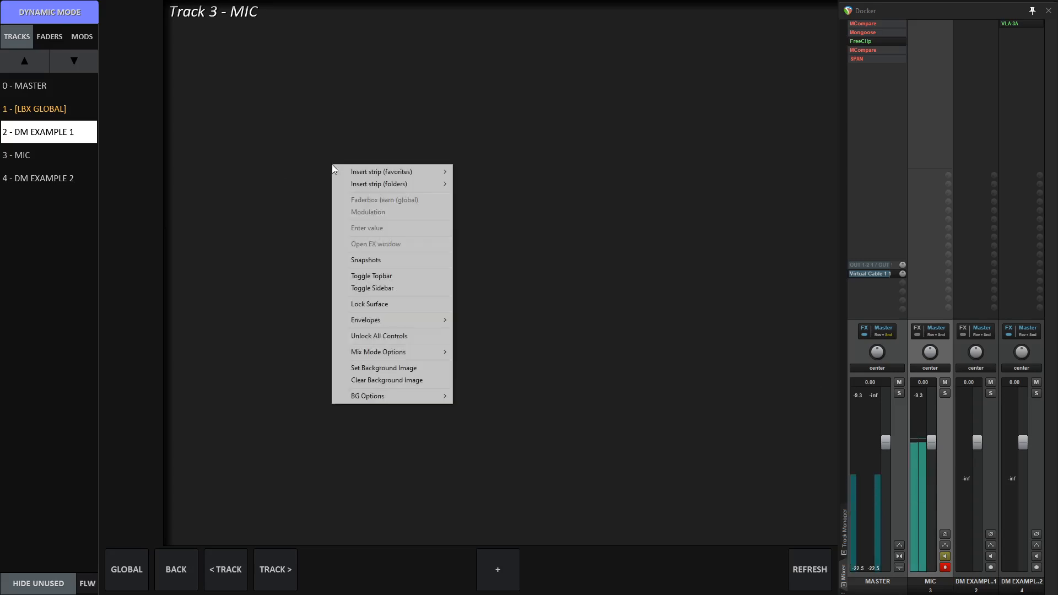
pyautogui.click(425, 365)
pyautogui.moveTo(532, 224); pyautogui.dragTo(524, 152)
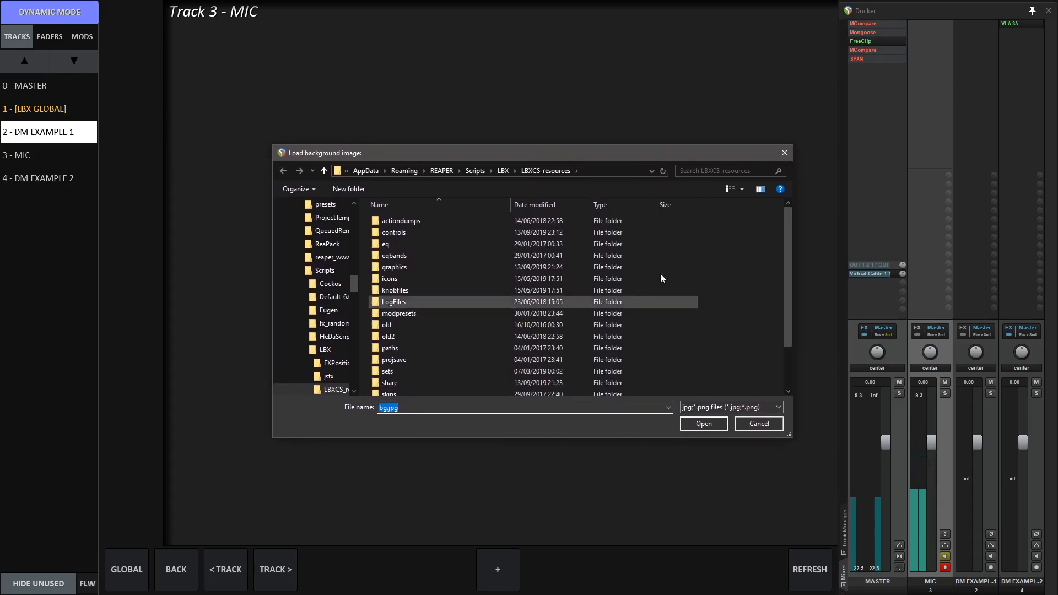
pyautogui.moveTo(789, 262); pyautogui.dragTo(780, 336)
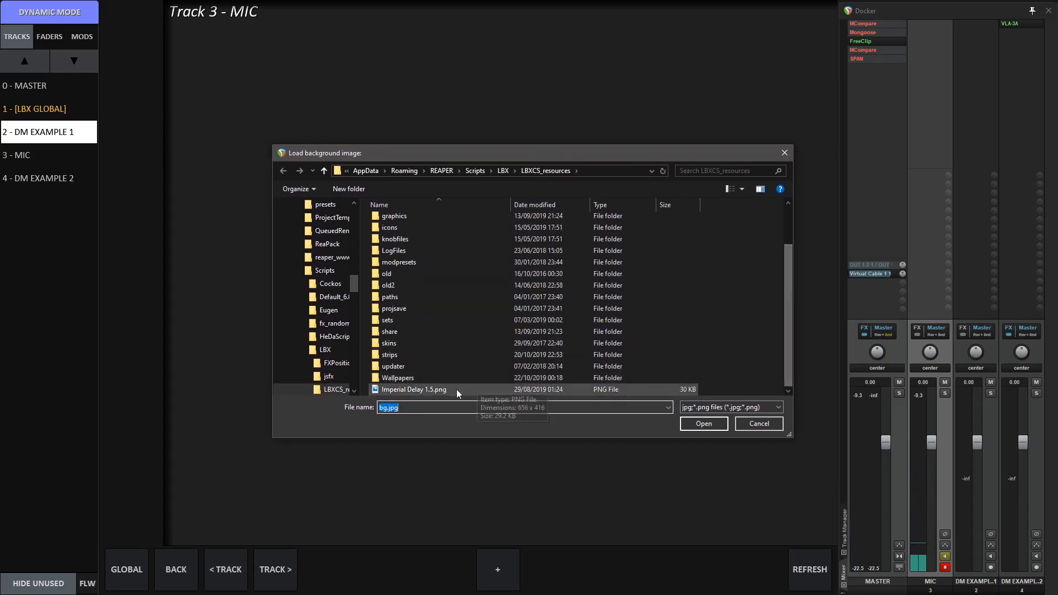
pyautogui.doubleClick(412, 376)
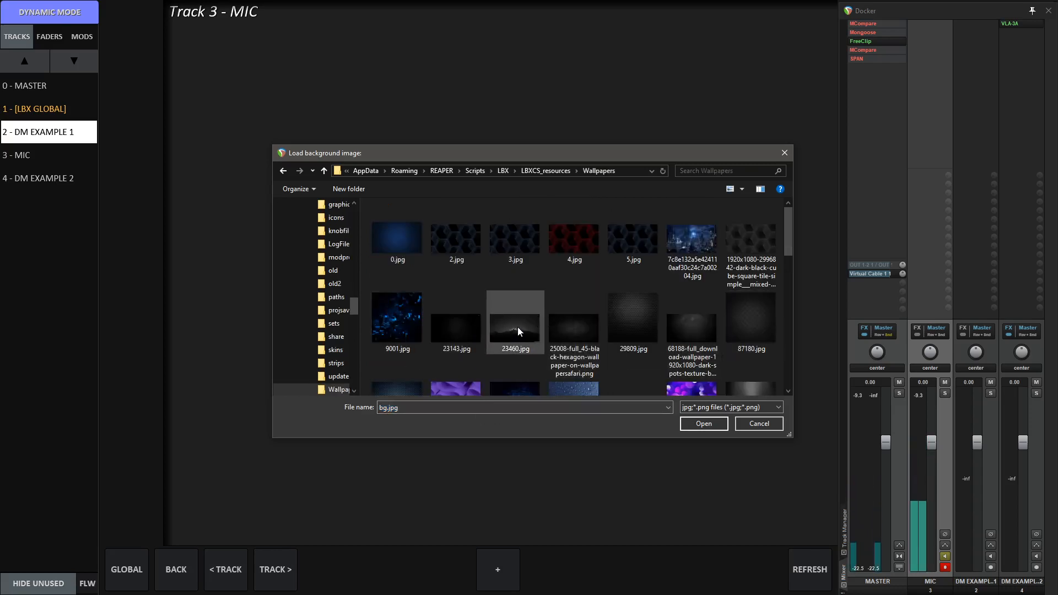
pyautogui.scroll(-3, 517, 326)
pyautogui.scroll(3, 601, 335)
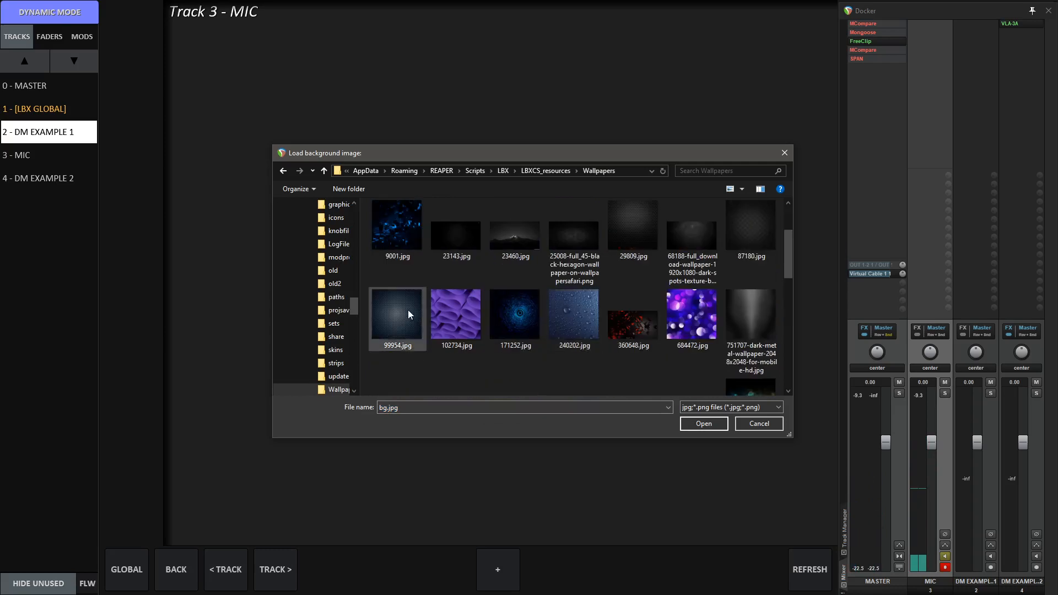
pyautogui.doubleClick(411, 235)
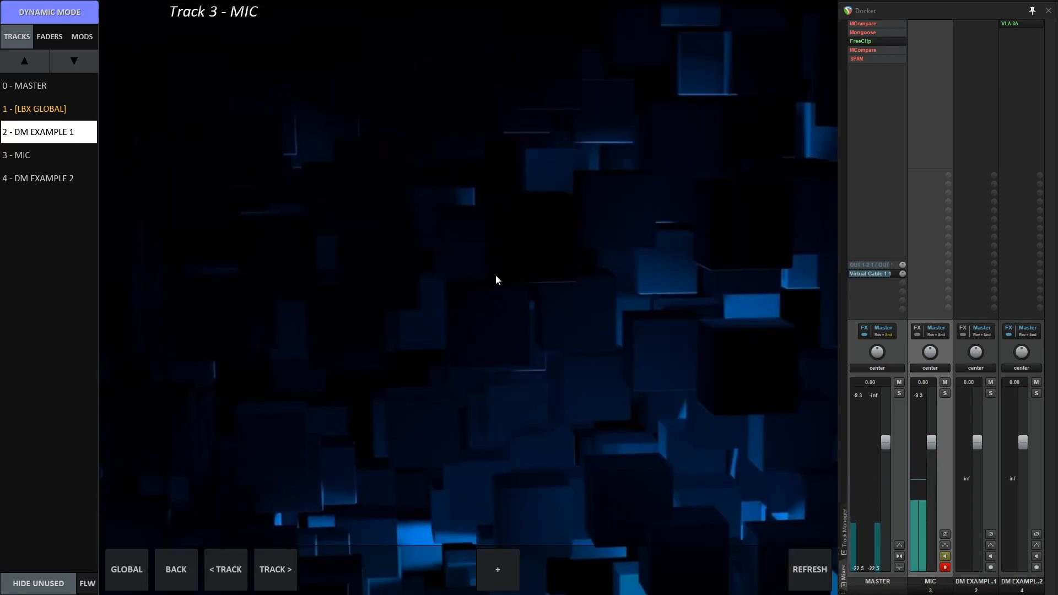
# Replace the background image with 102734.jpg from the Wallpapers folder
pyautogui.rightClick(496, 279)
pyautogui.click(534, 469)
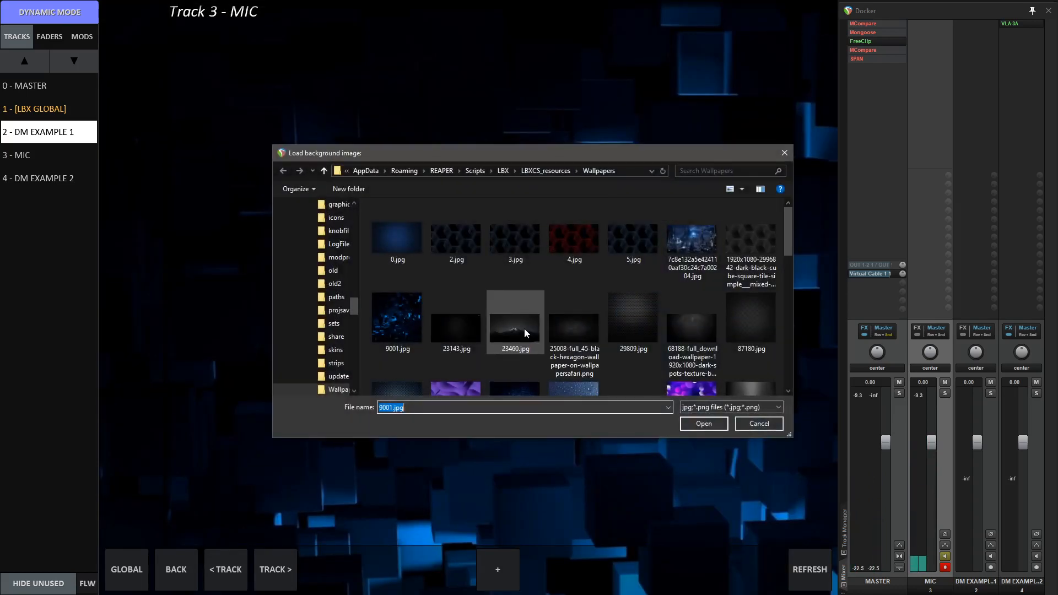
pyautogui.scroll(-3, 526, 326)
pyautogui.doubleClick(474, 271)
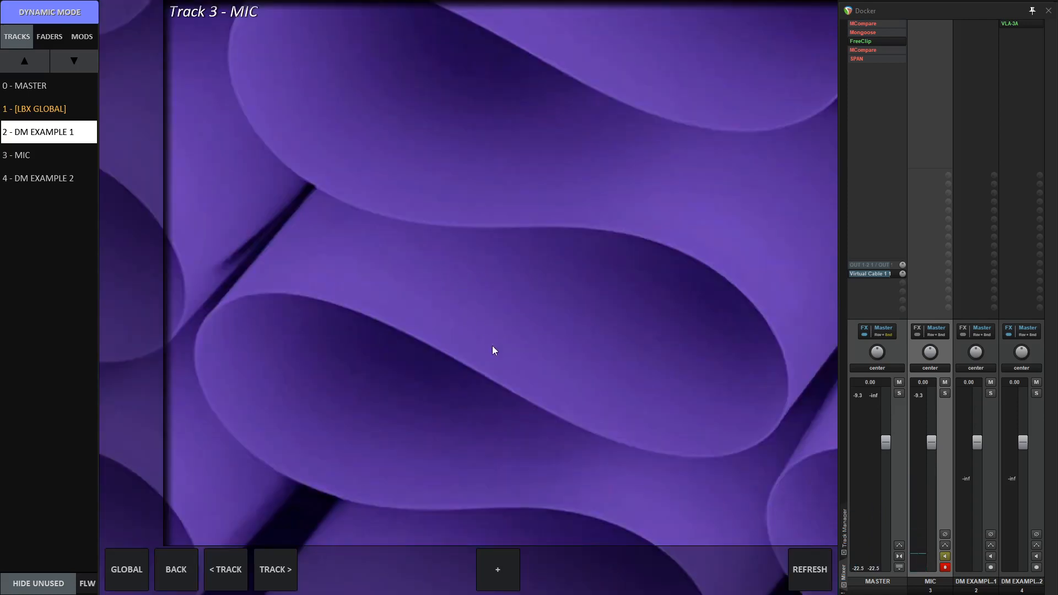
# Set elegant-abstract-pattern-wallpaper_2048x2048.jpg from the Wallpapers folder as the background image
pyautogui.rightClick(482, 187)
pyautogui.moveTo(543, 373)
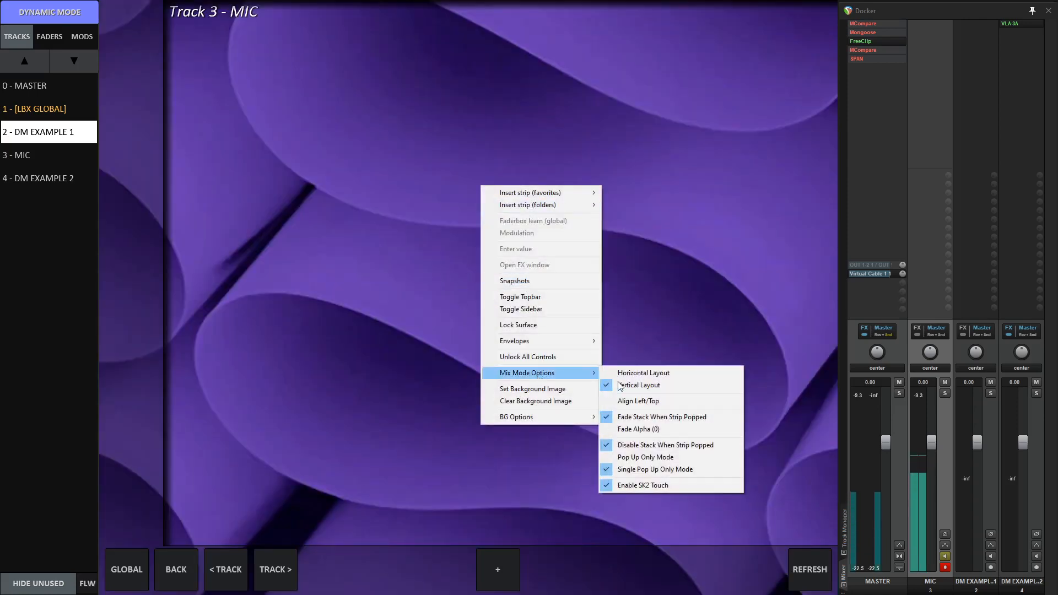
pyautogui.click(559, 390)
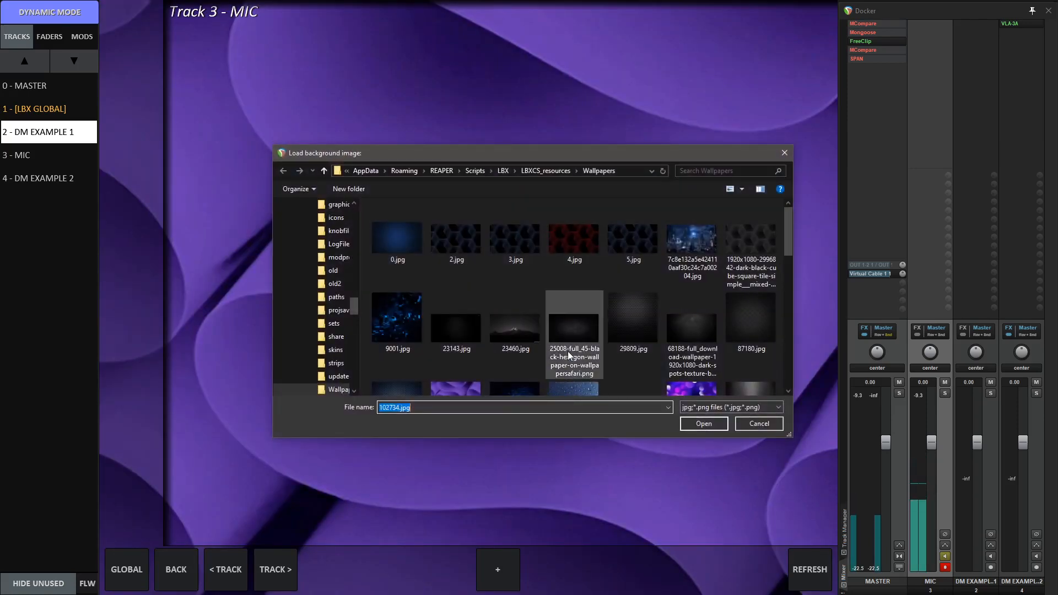
pyautogui.scroll(-5, 573, 350)
pyautogui.doubleClick(686, 332)
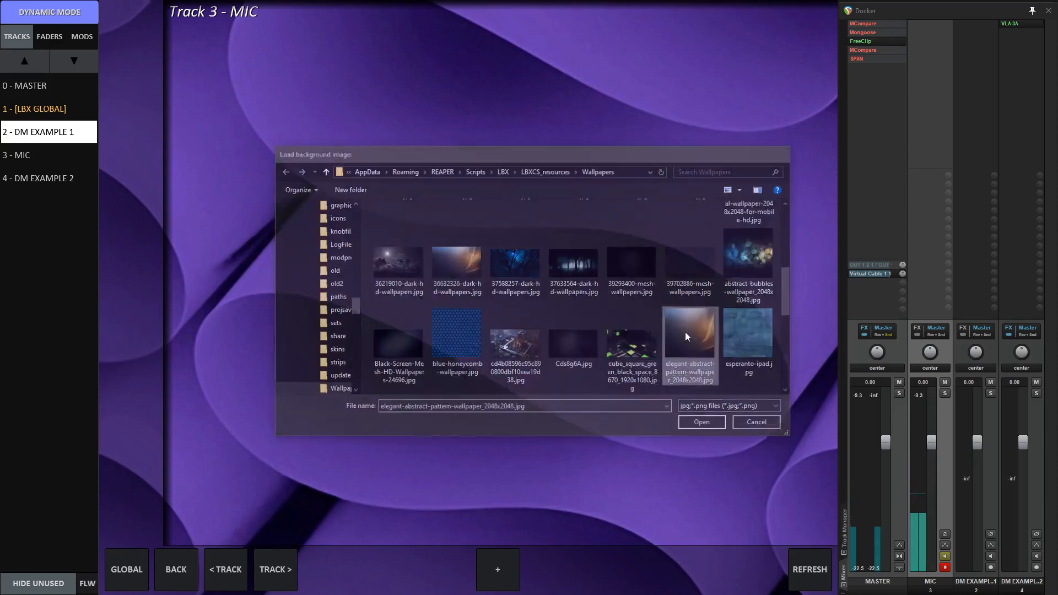
# Enable centring of the background image in mix and dynamic modes
pyautogui.rightClick(504, 264)
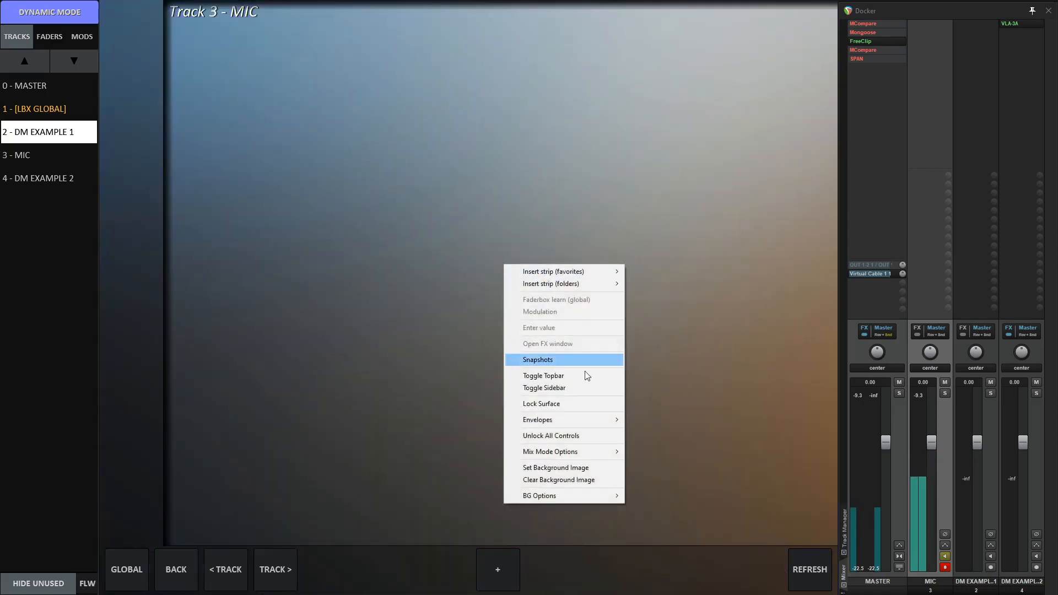
pyautogui.moveTo(553, 500)
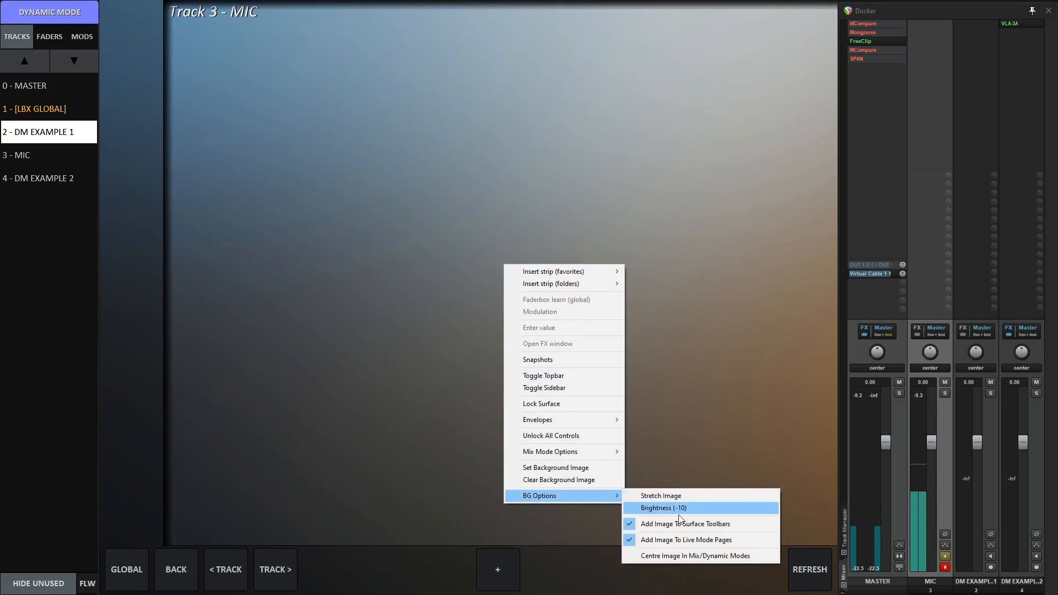
pyautogui.click(683, 556)
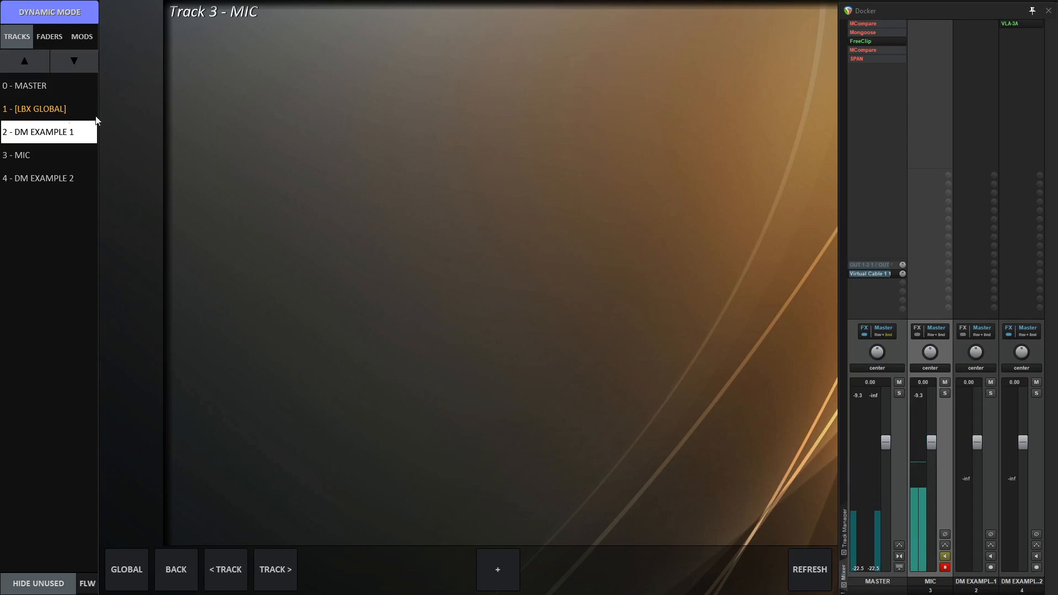
# View the live mode pages of the MIC and DM EXAMPLE 2 tracks, and return to the DM EXAMPLE 1 dynamic page
pyautogui.click(85, 163)
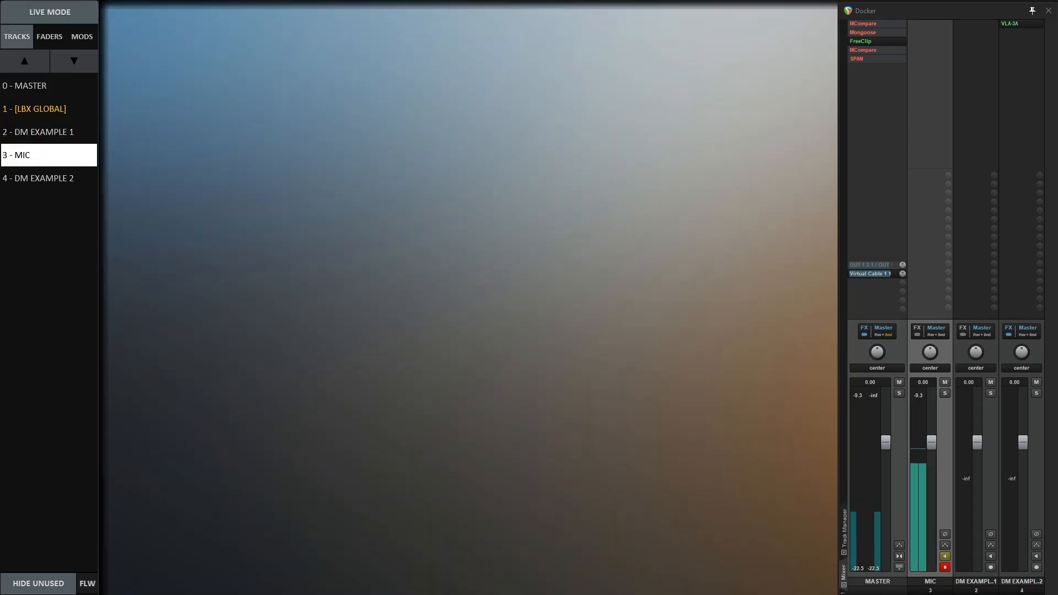
pyautogui.click(46, 178)
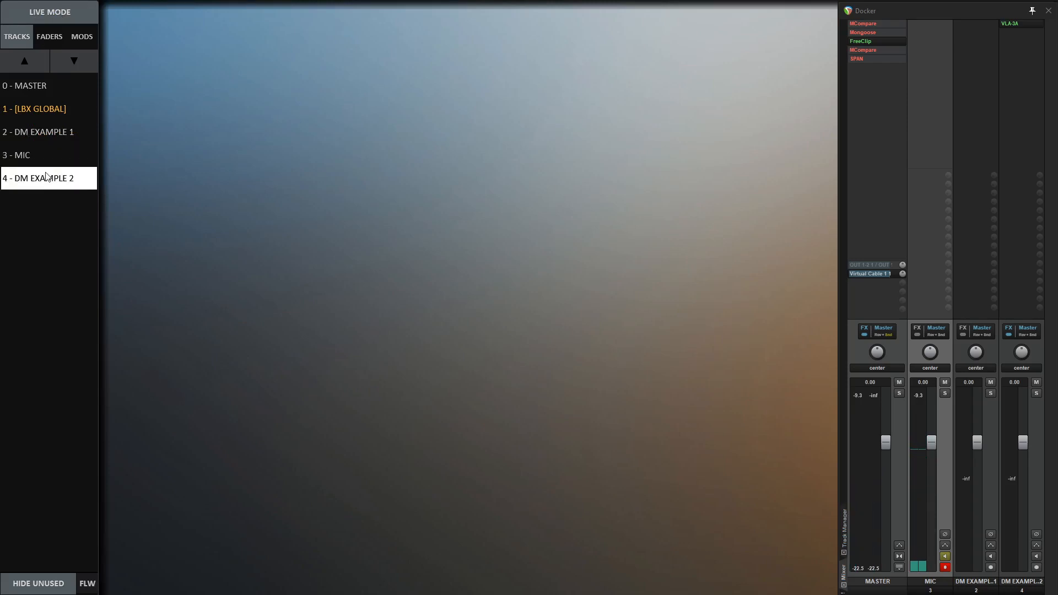
pyautogui.click(47, 156)
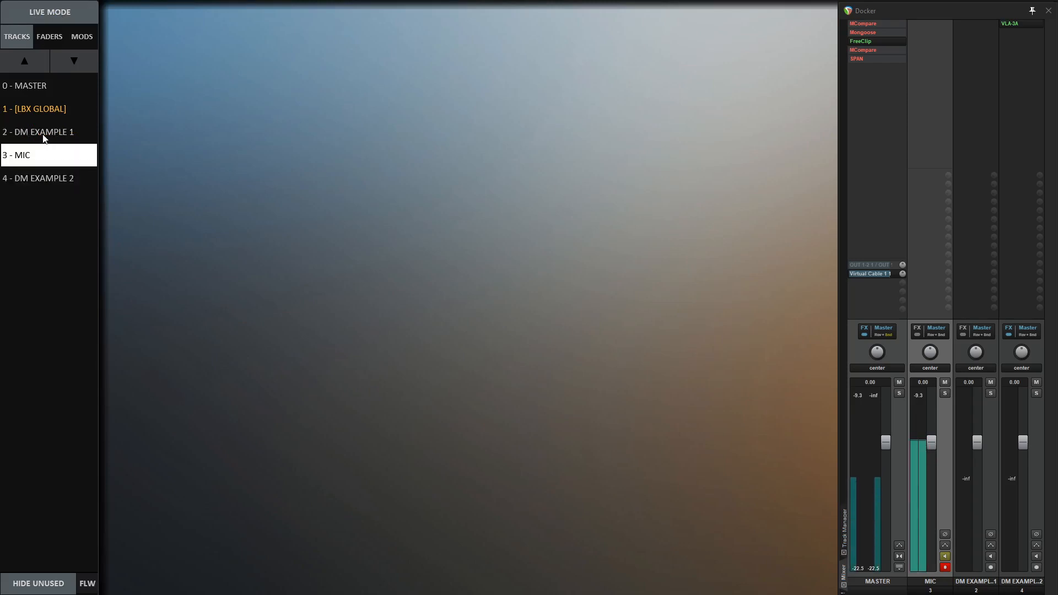
pyautogui.click(43, 135)
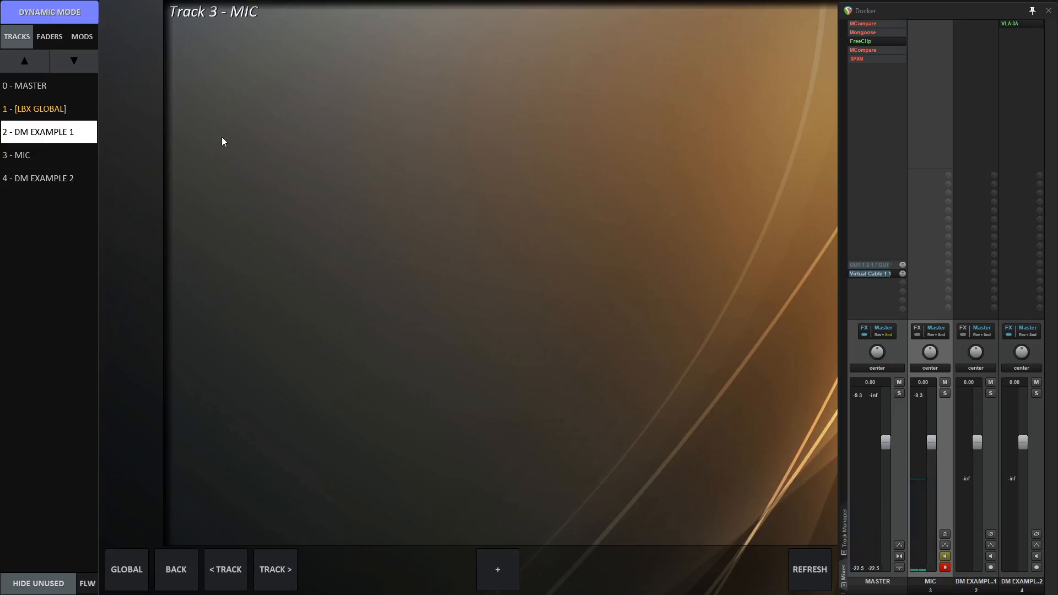
# Hide the sidebar on the dynamic page, go back to the previous page, and reopen the DM EXAMPLE 1 page
pyautogui.press('Tab')
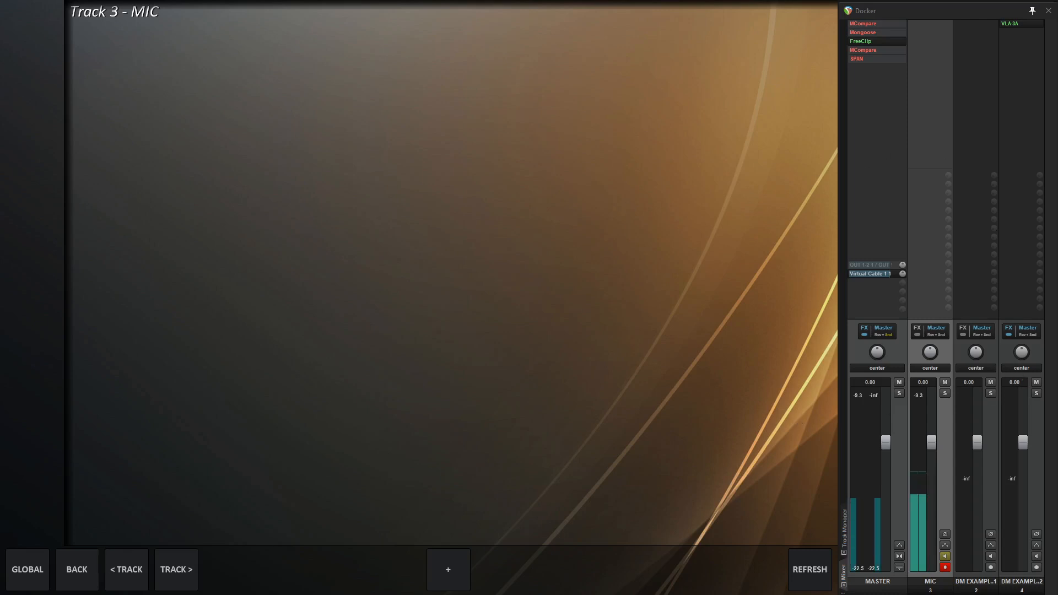
pyautogui.click(75, 570)
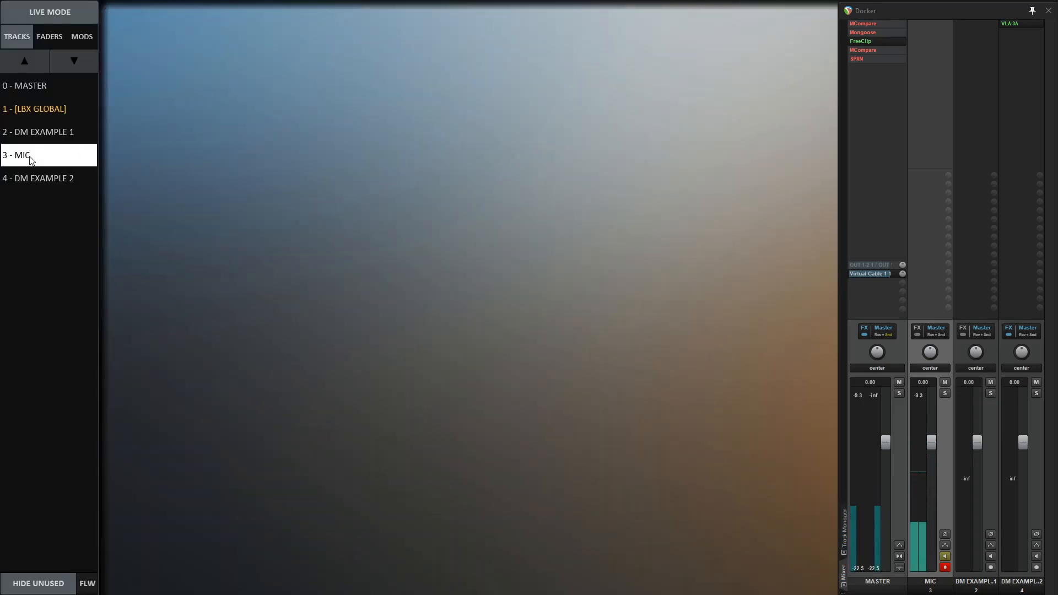
pyautogui.click(43, 136)
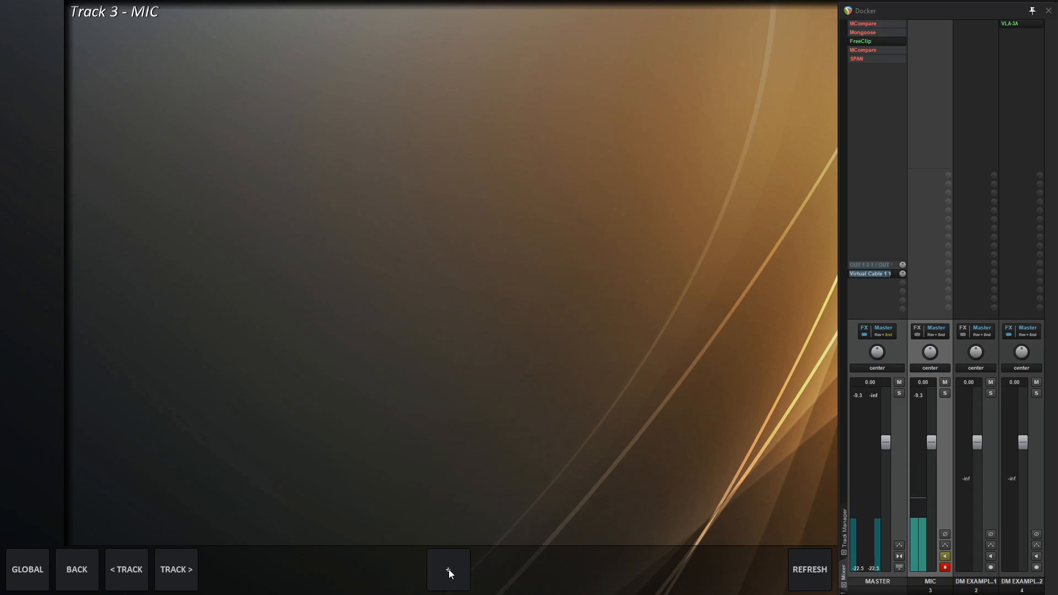
# Select the DM EXAMPLE 1 track in the mixer and add a track shortcut for it to the dynamic page
pyautogui.click(961, 348)
pyautogui.click(947, 352)
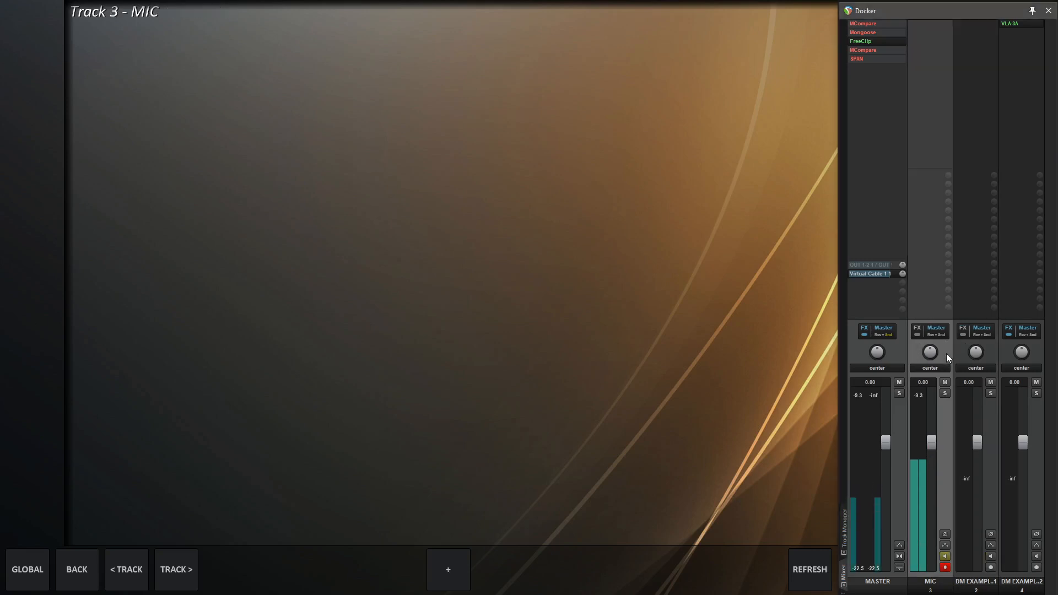
pyautogui.click(958, 350)
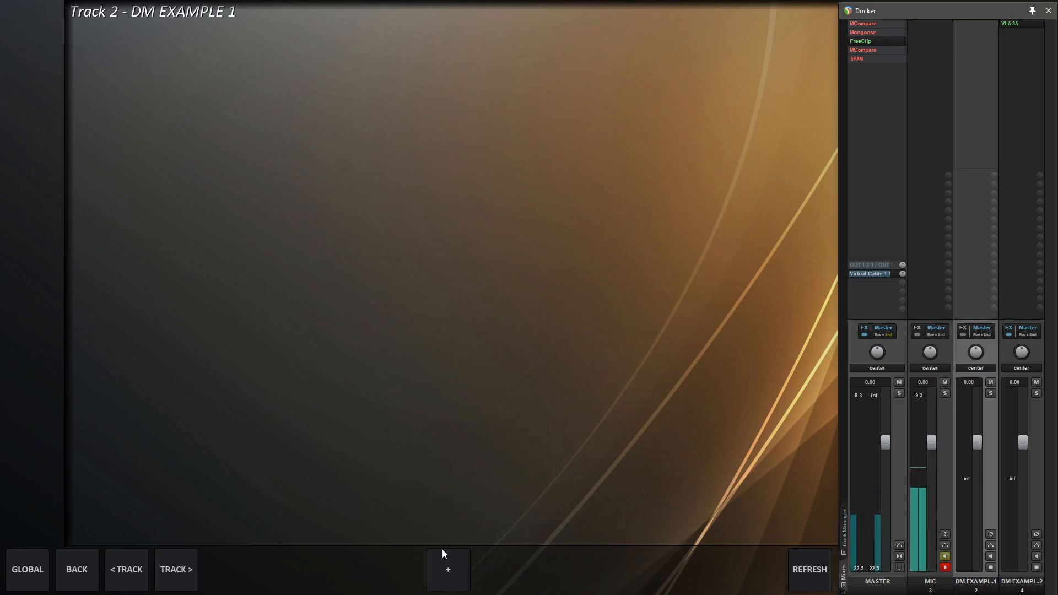
pyautogui.click(461, 567)
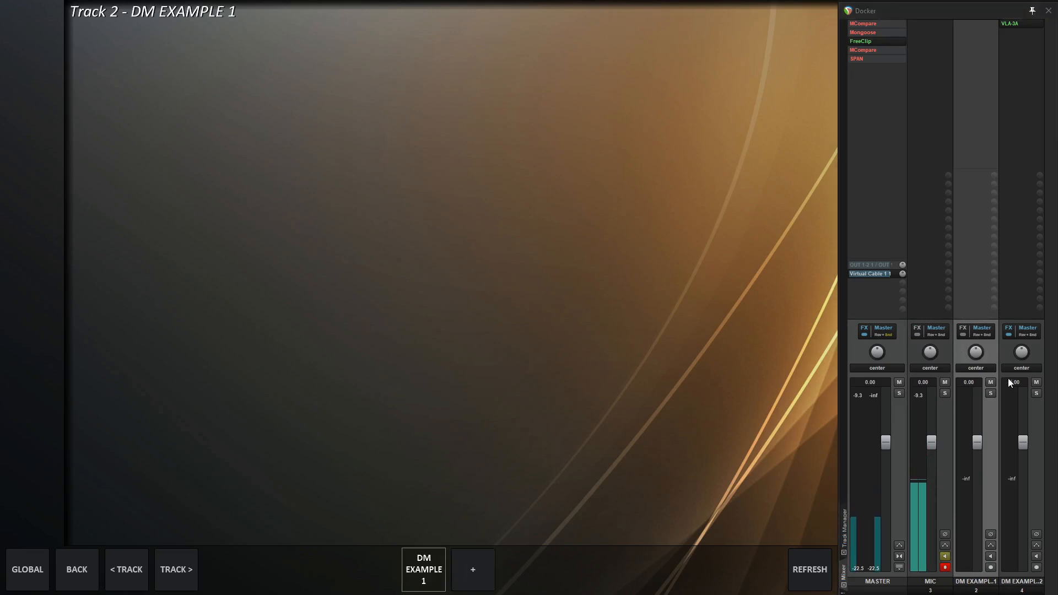
# Add track shortcuts for the DM EXAMPLE 2 and MIC mixer tracks to the dynamic page
pyautogui.click(1013, 357)
pyautogui.click(454, 565)
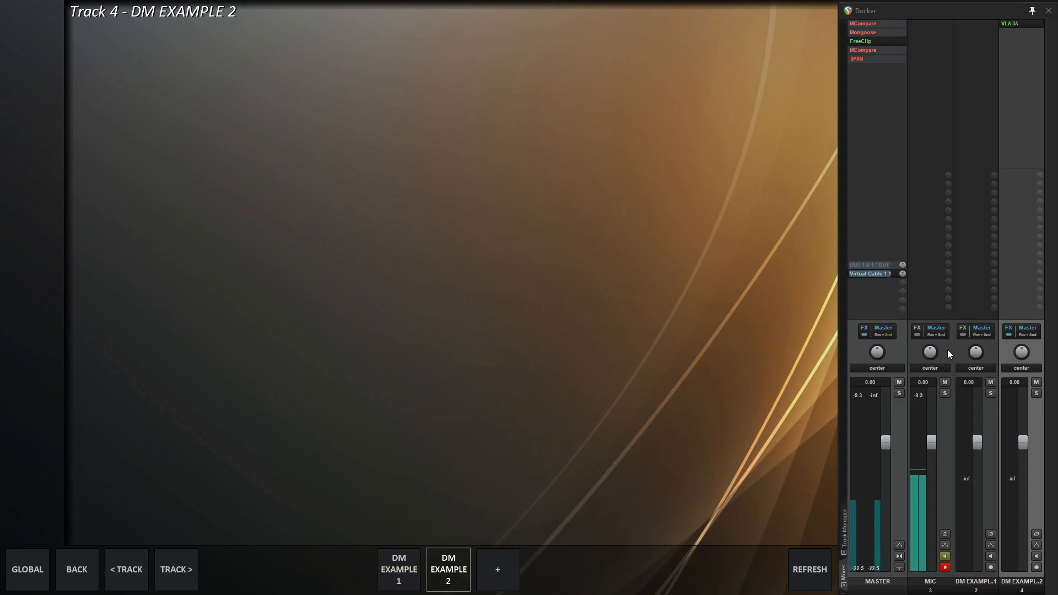
pyautogui.click(948, 351)
pyautogui.click(513, 572)
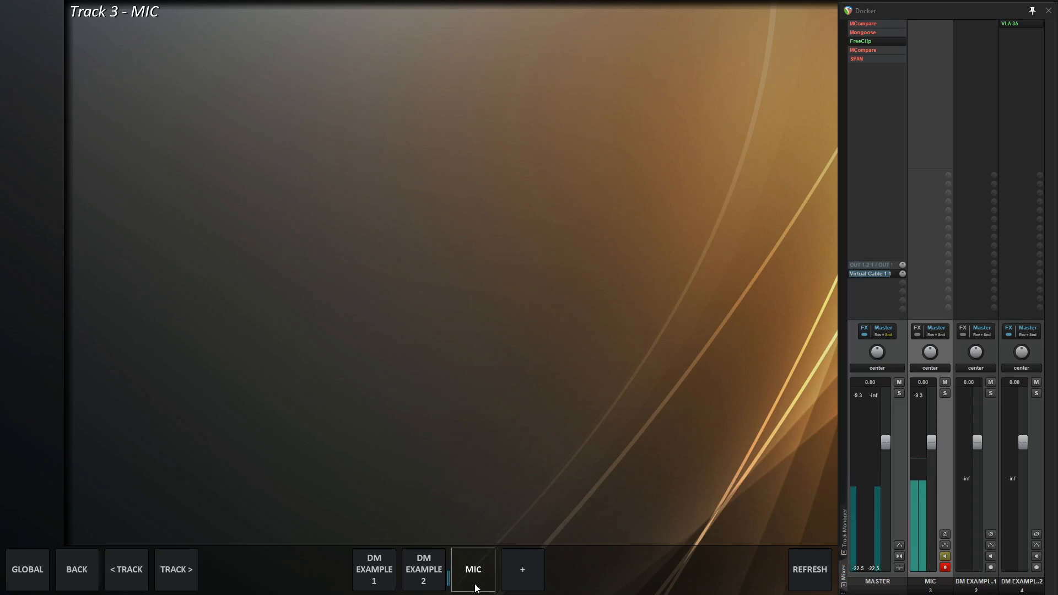
pyautogui.rightClick(520, 567)
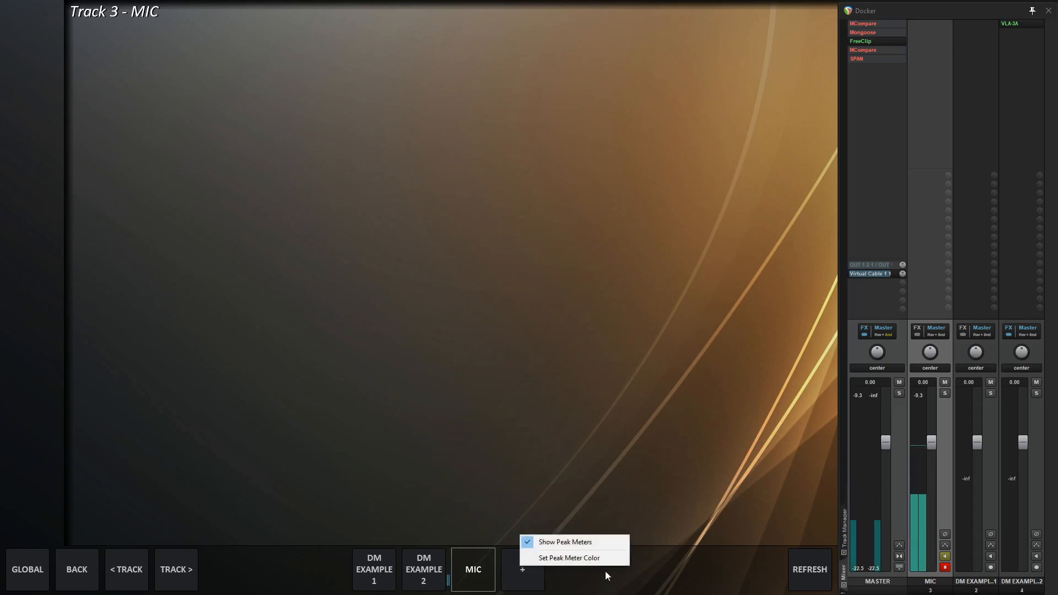
pyautogui.click(578, 560)
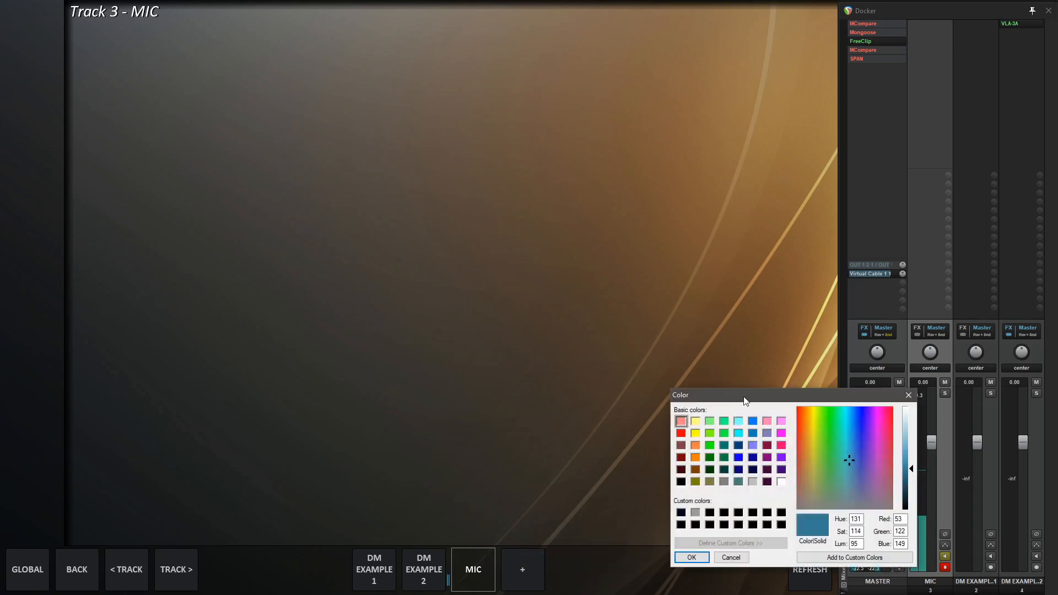
pyautogui.moveTo(744, 400); pyautogui.dragTo(573, 308)
pyautogui.click(739, 304)
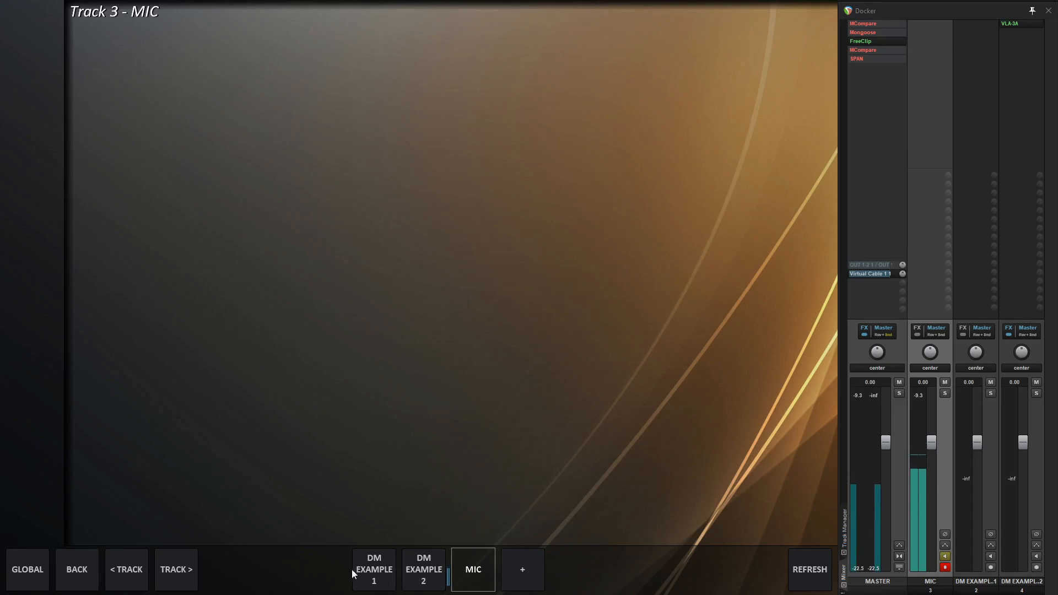
# Reorder the track shortcuts to put MIC first, and restore the order DM EXAMPLE 1, DM EXAMPLE 2, MIC
pyautogui.moveTo(352, 570); pyautogui.dragTo(363, 568)
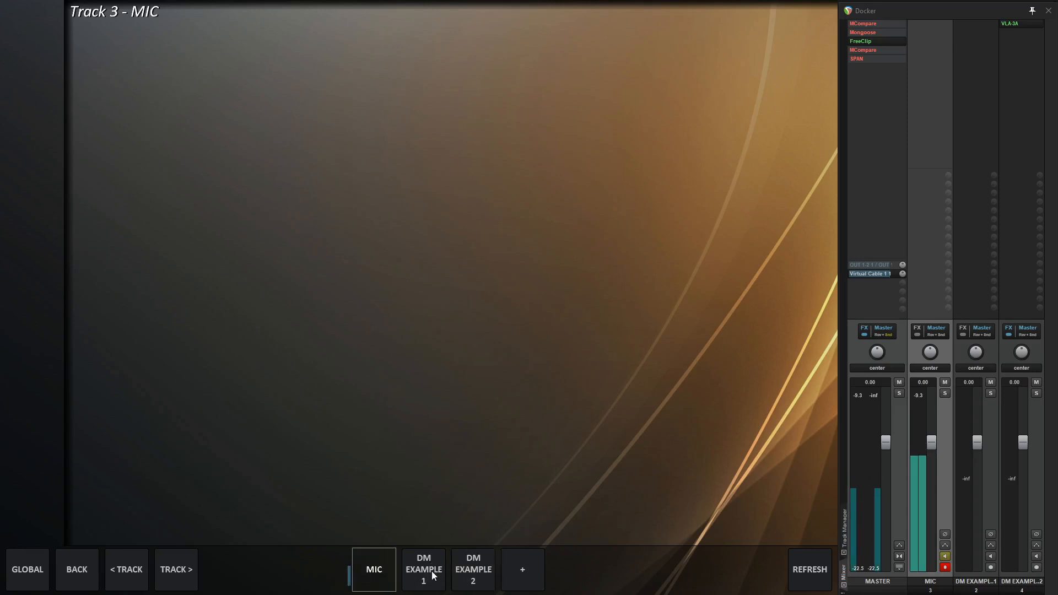
pyautogui.moveTo(438, 573); pyautogui.dragTo(541, 594)
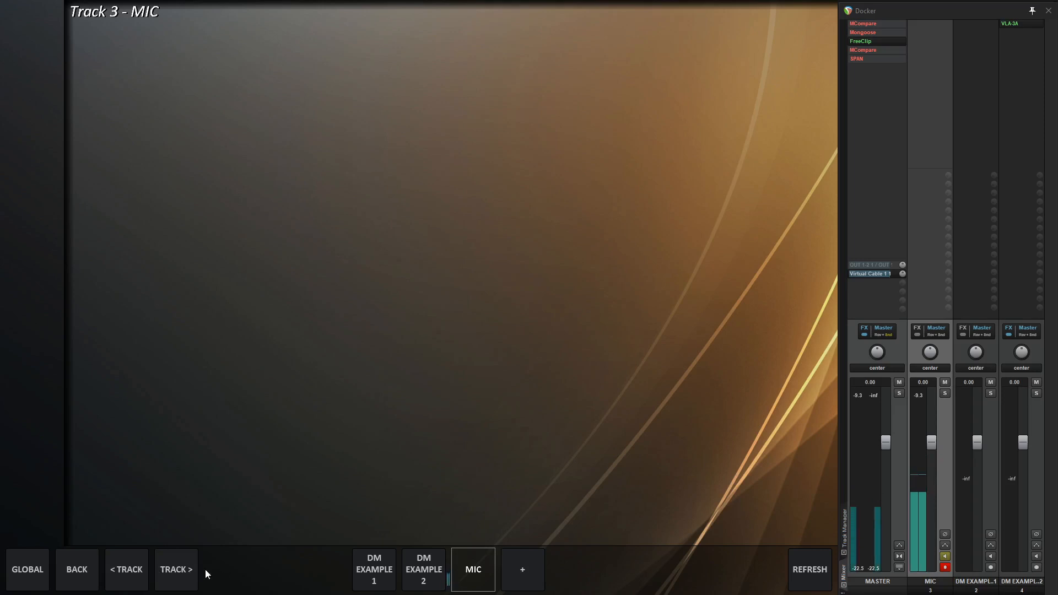
# Advance repeatedly through the project's tracks to DM EXAMPLE 1, and briefly reveal the sidebar's track list
pyautogui.click(170, 571)
pyautogui.click(171, 571)
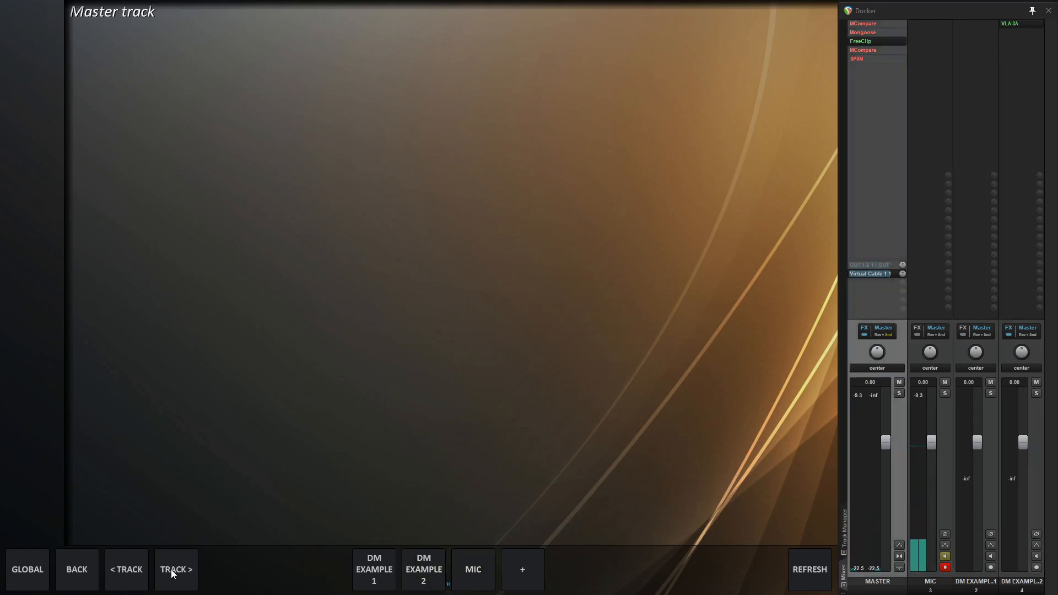
pyautogui.click(171, 571)
pyautogui.click(172, 571)
pyautogui.click(172, 571)
pyautogui.click(172, 570)
pyautogui.click(172, 571)
pyautogui.click(172, 571)
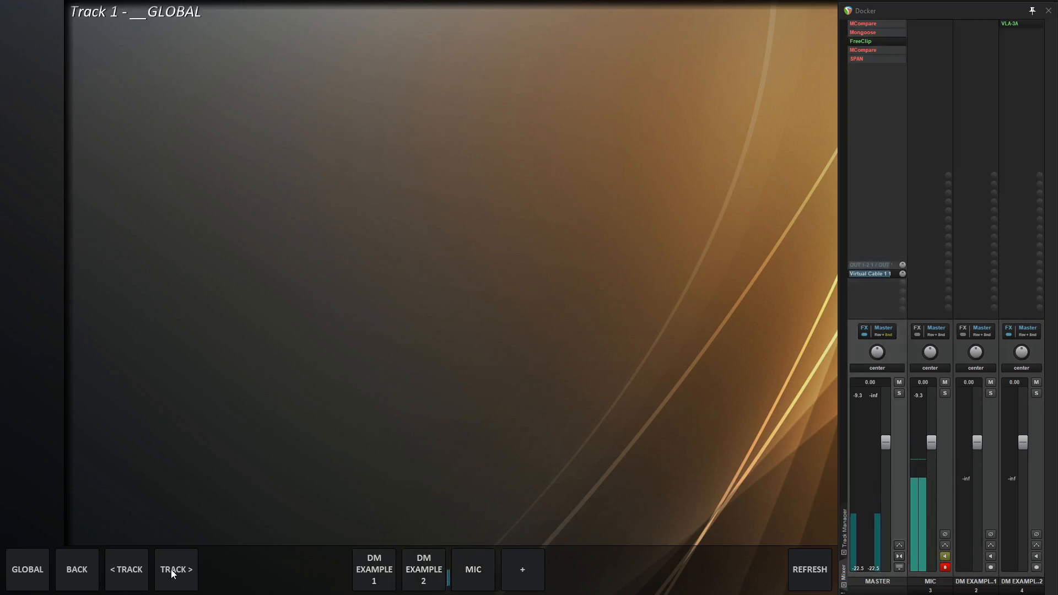
pyautogui.click(172, 571)
pyautogui.click(172, 570)
pyautogui.click(172, 571)
pyautogui.click(172, 571)
pyautogui.click(172, 571)
pyautogui.click(171, 570)
pyautogui.click(172, 570)
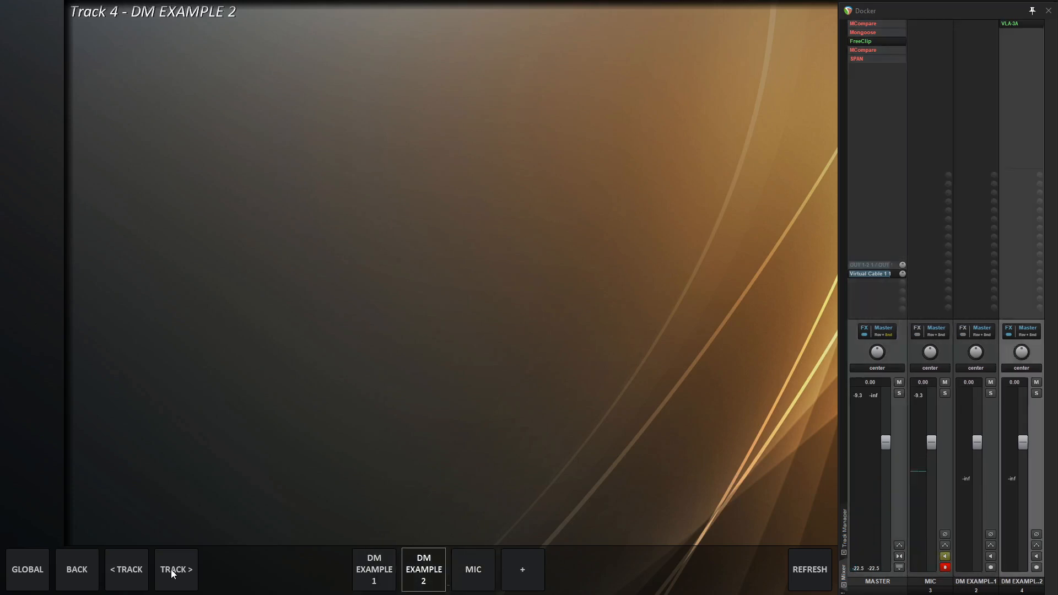
pyautogui.click(172, 571)
pyautogui.click(172, 571)
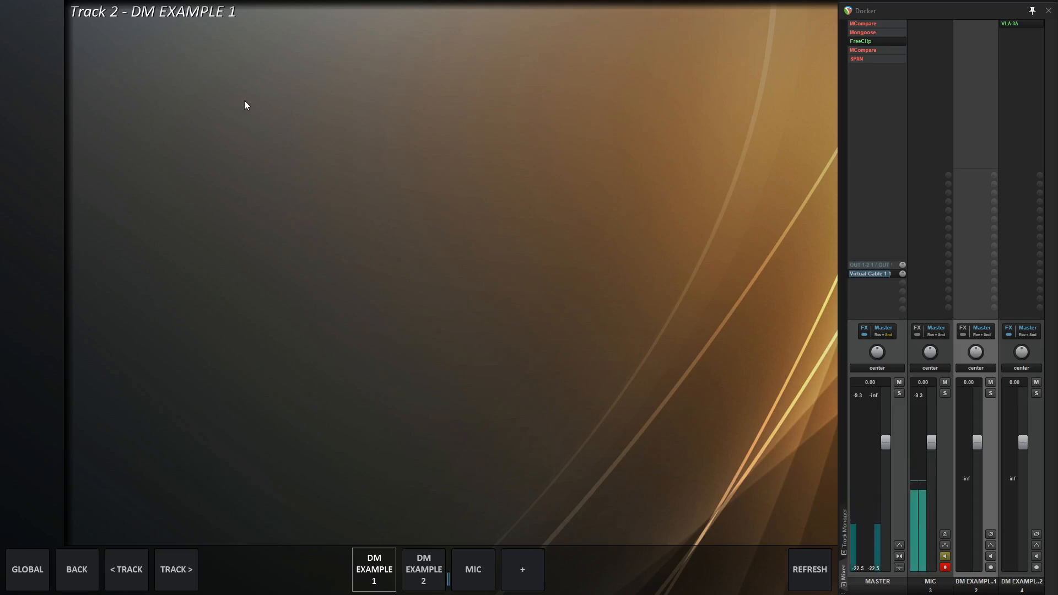
pyautogui.moveTo(1, 128)
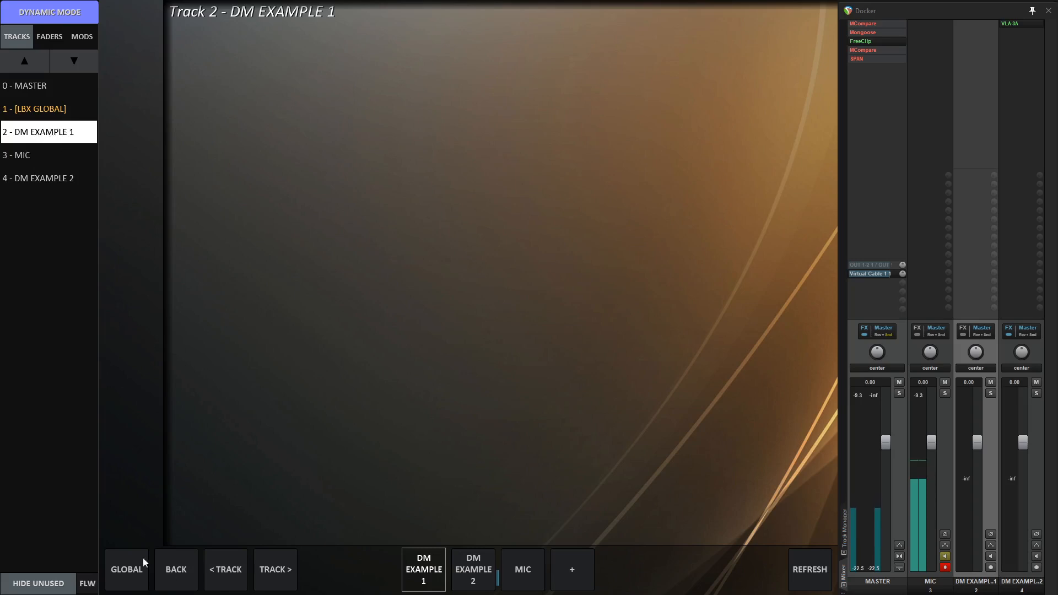
pyautogui.rightClick(49, 135)
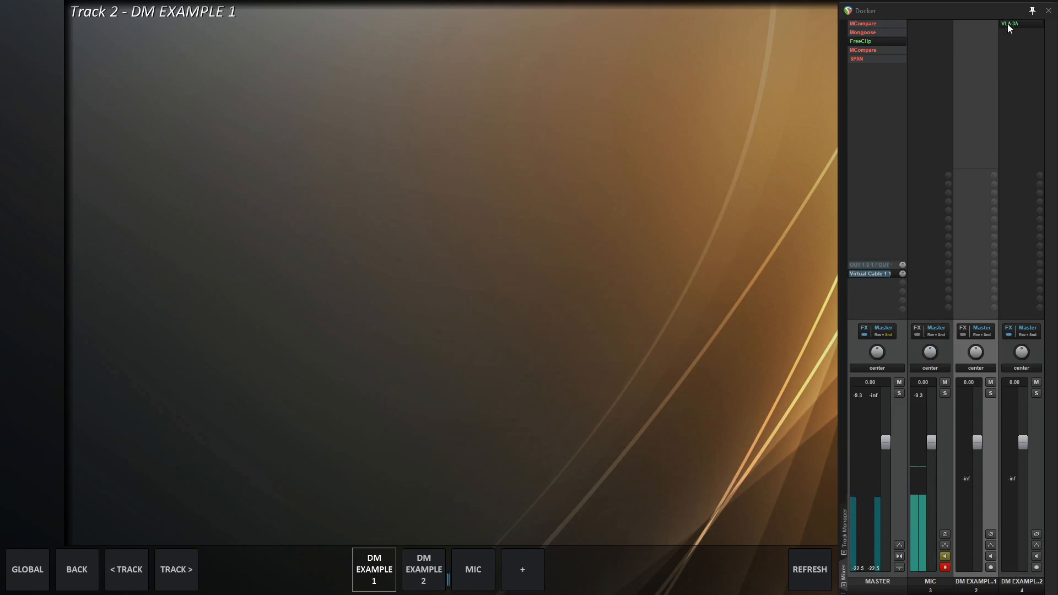
# Select the DM EXAMPLE 2 track in the mixer and refresh the dynamic page to load its plugin strip
pyautogui.click(1010, 346)
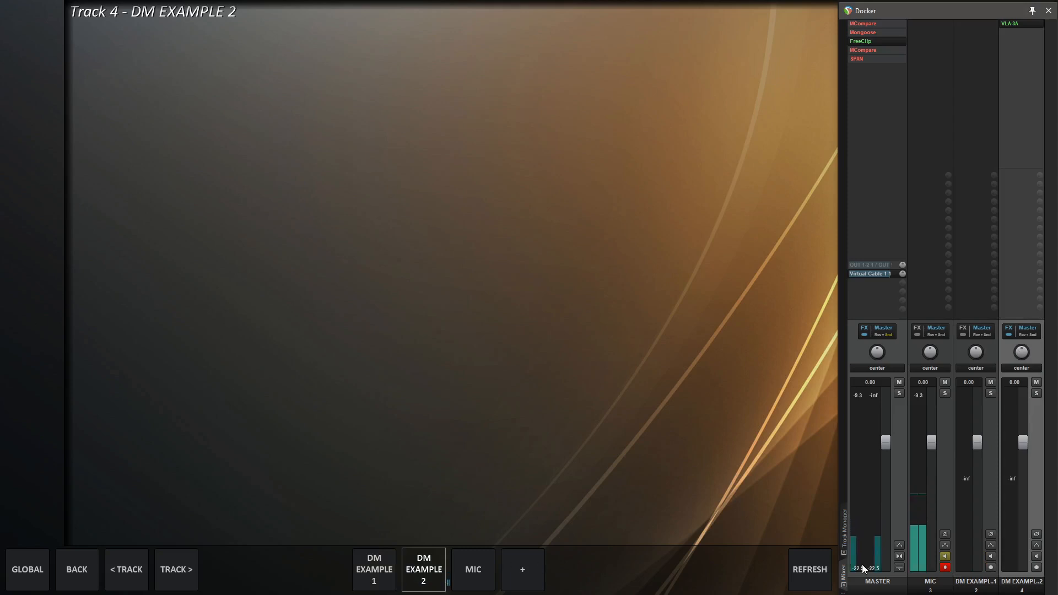
pyautogui.click(818, 571)
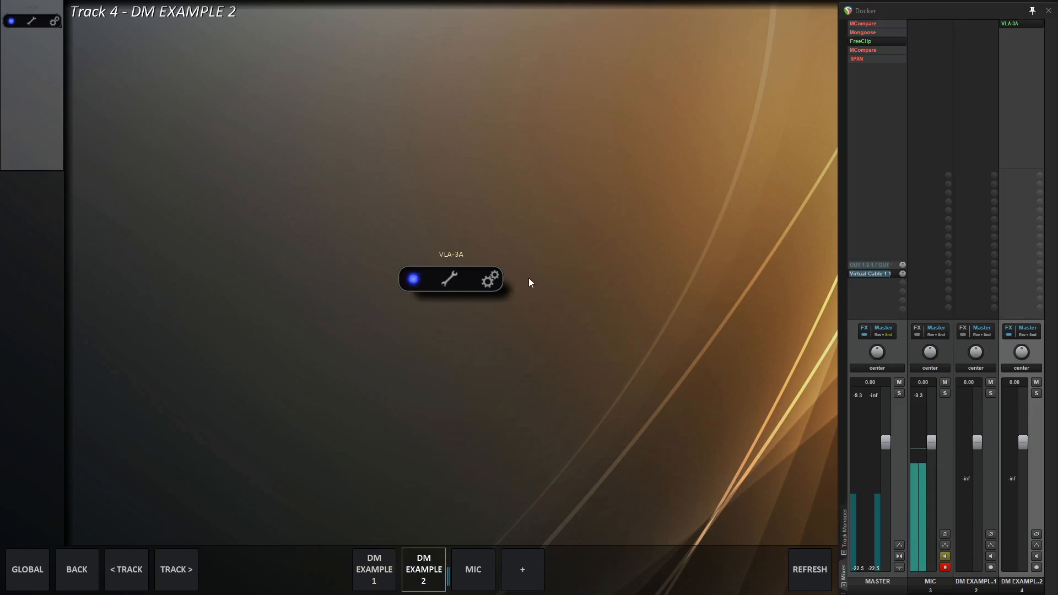
# Toggle the VLA-3A strip's bypass off and on, and open and close its plugin window
pyautogui.click(413, 281)
pyautogui.click(414, 281)
pyautogui.click(449, 280)
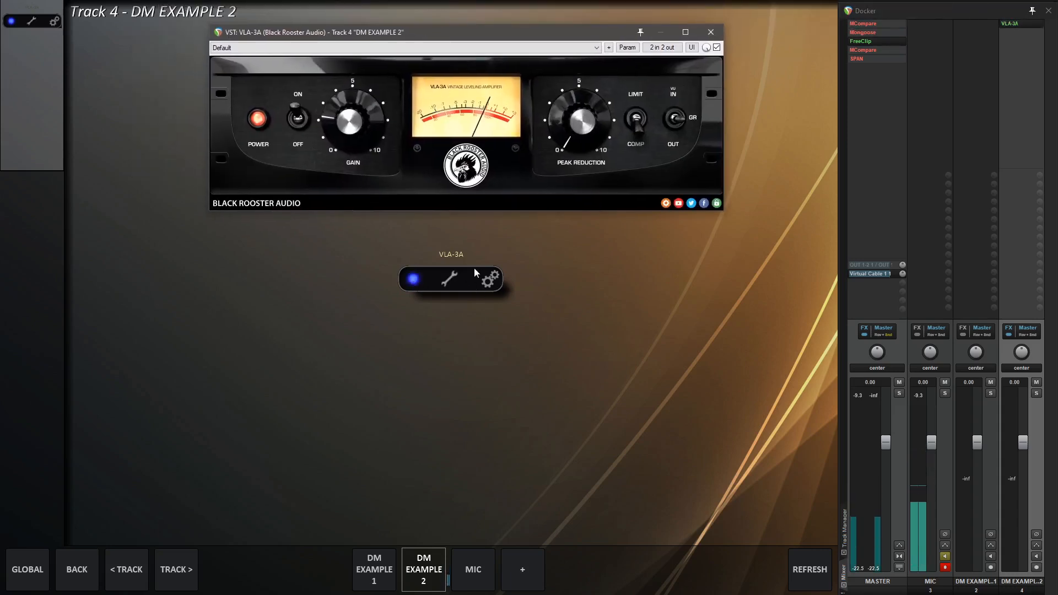
pyautogui.click(449, 277)
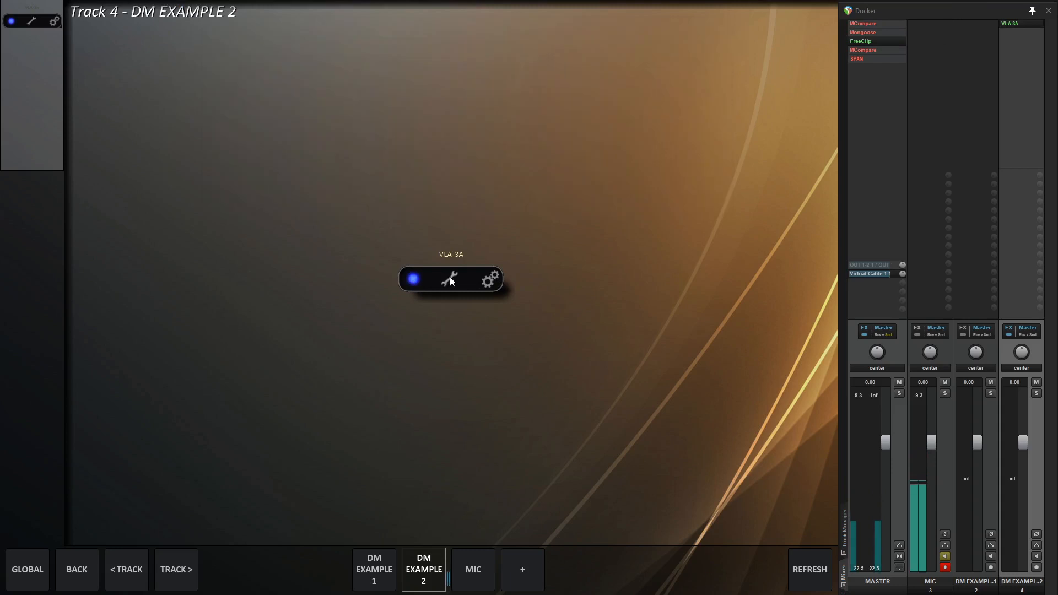
# View the template choices for the VLA-3A strip and inspect the LBX_TEMPLATES folder in the strips browser
pyautogui.click(489, 282)
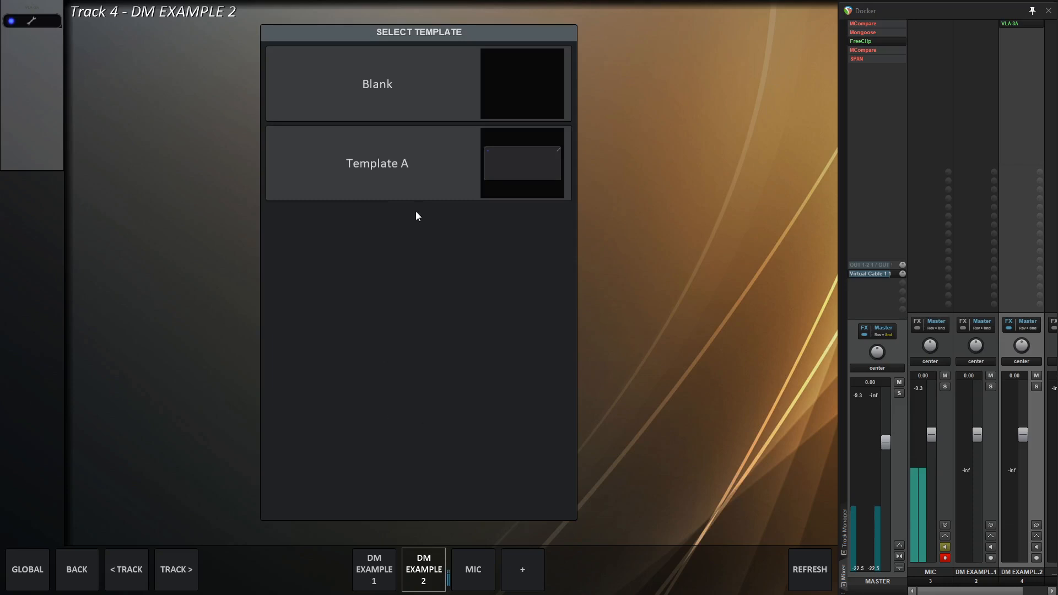
pyautogui.click(431, 174)
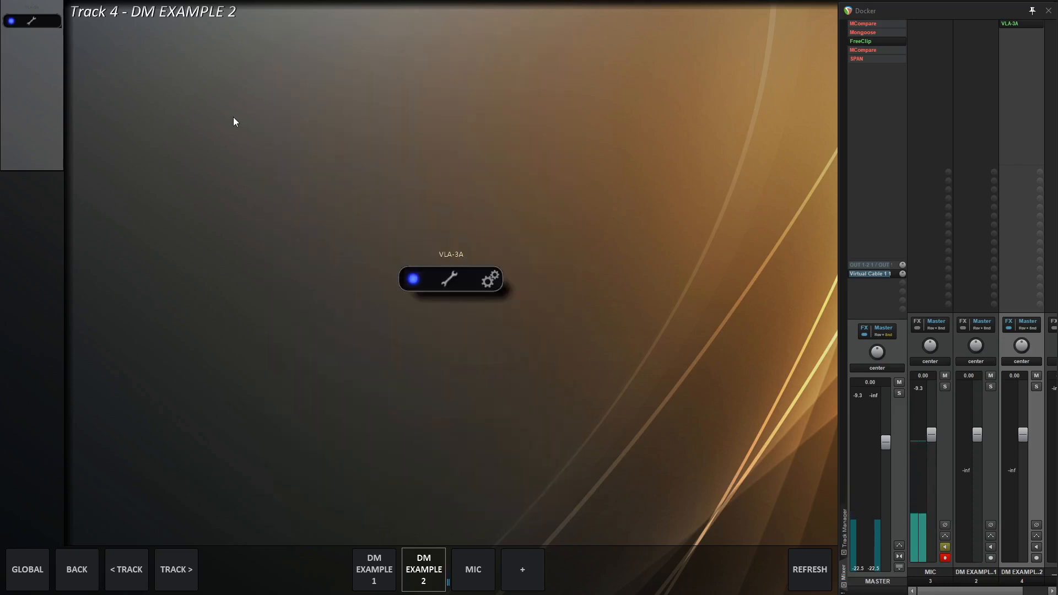
pyautogui.click(94, 11)
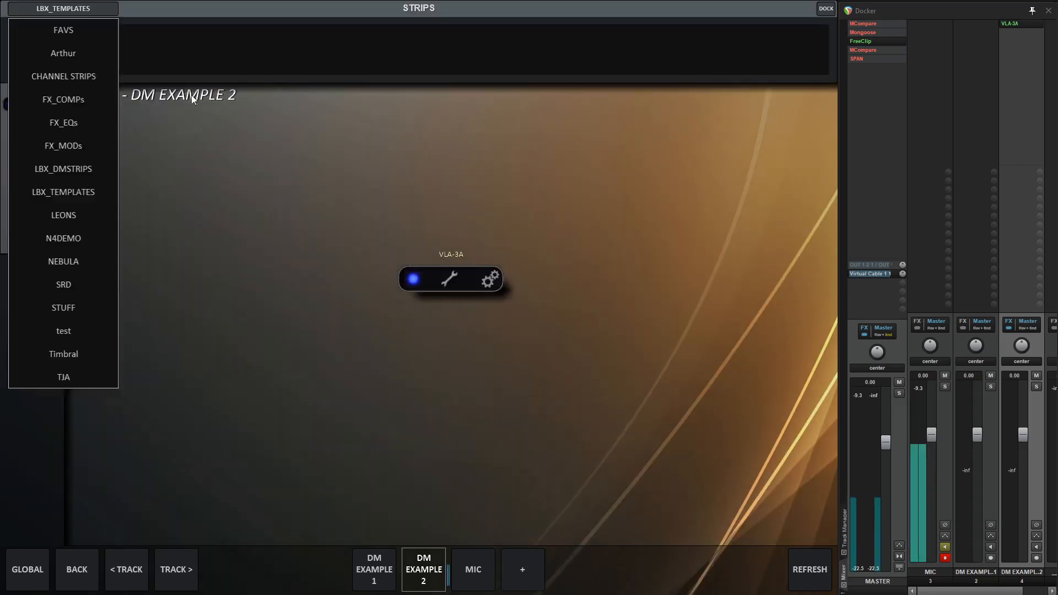
pyautogui.click(46, 190)
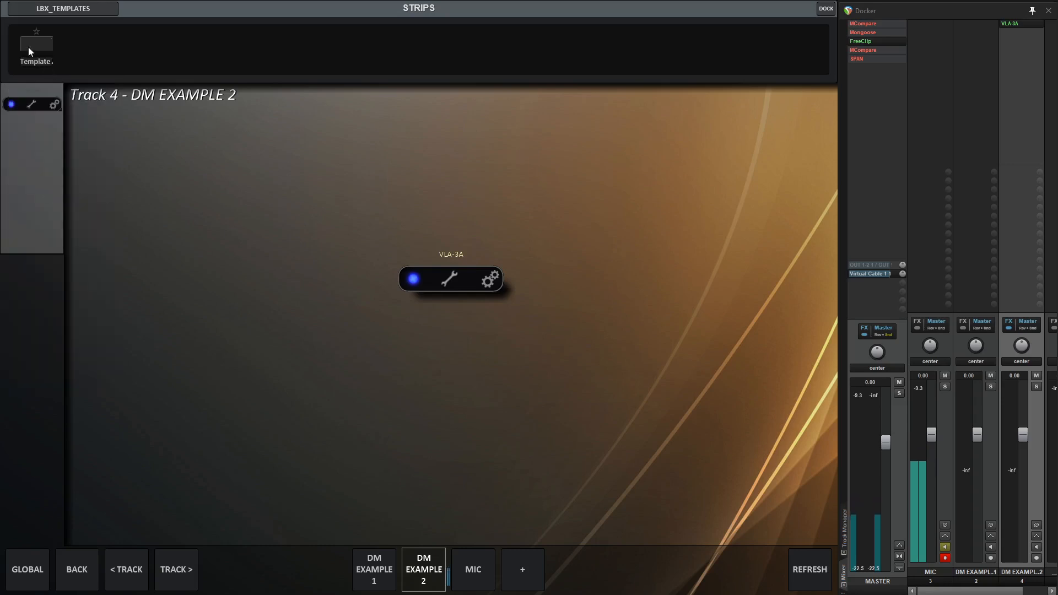
pyautogui.click(87, 8)
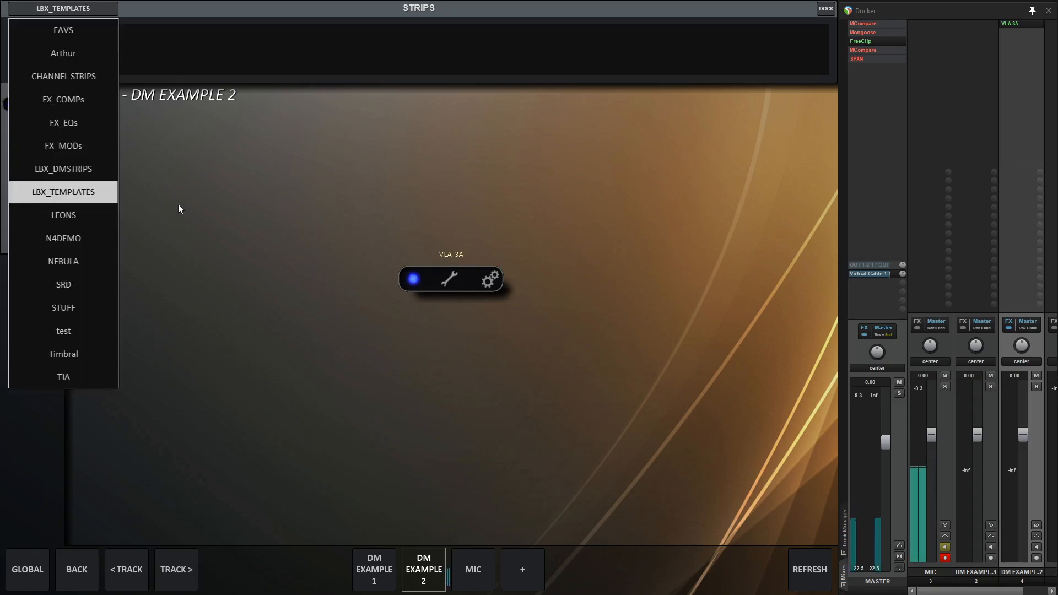
pyautogui.click(253, 227)
pyautogui.click(252, 230)
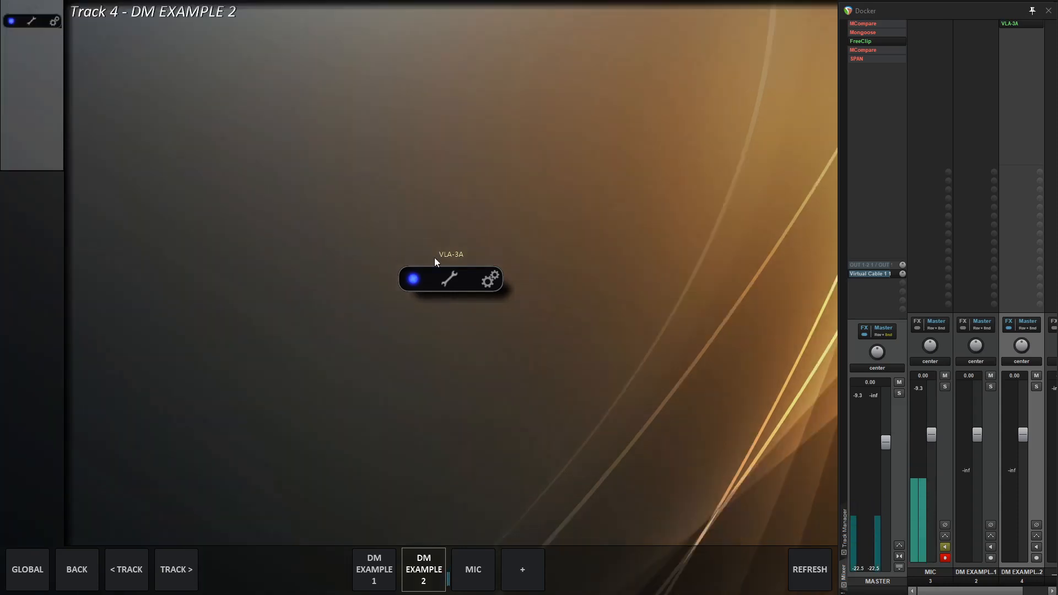
# Start editing a new VLA-3A strip based on Template A, and bring the __LBXEDIT track into view in the mixer
pyautogui.click(489, 277)
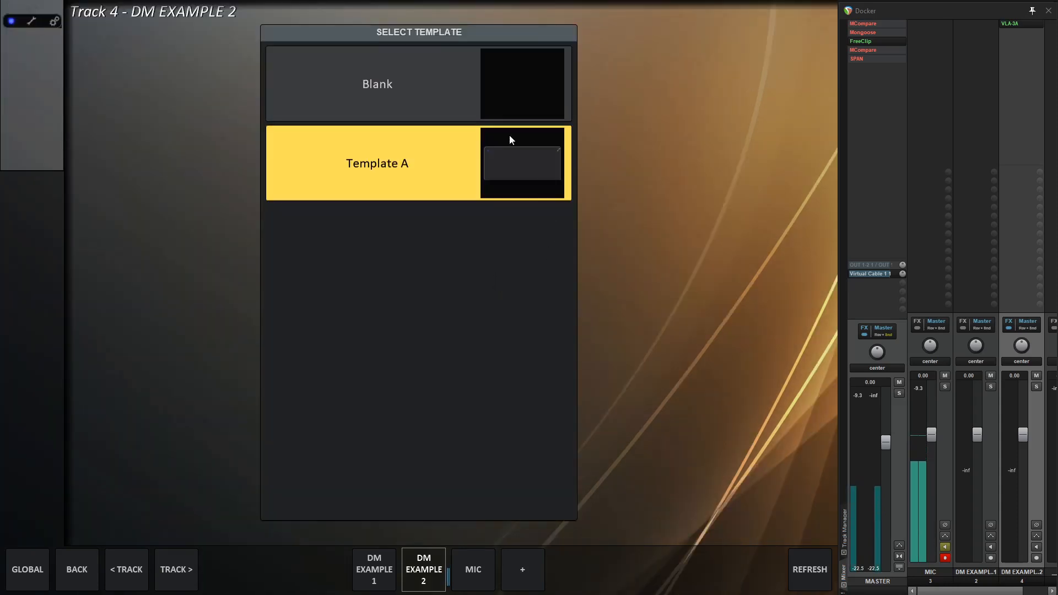
pyautogui.click(408, 174)
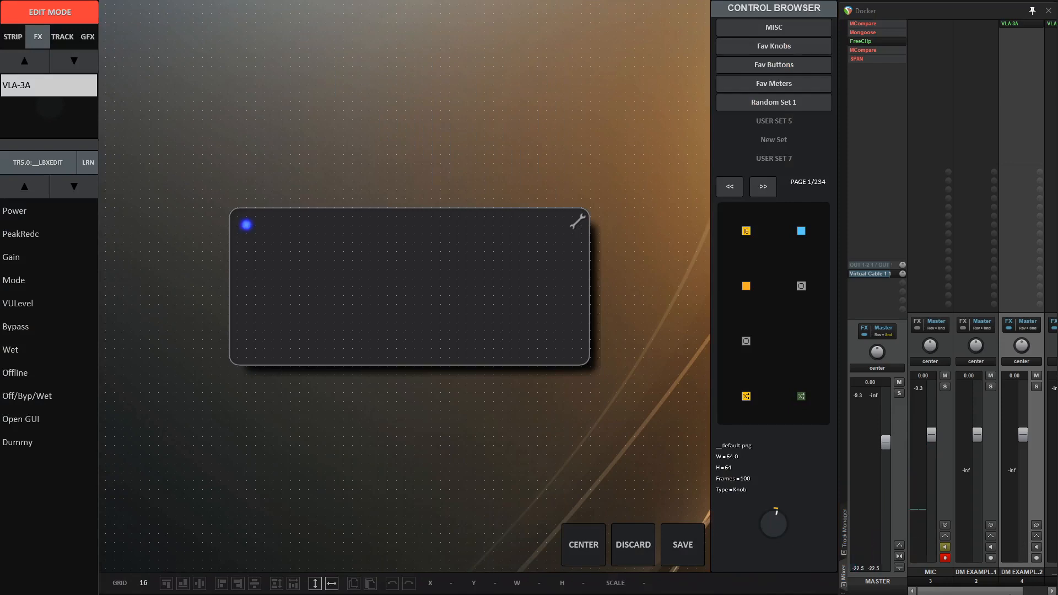
pyautogui.moveTo(1014, 591); pyautogui.dragTo(1039, 593)
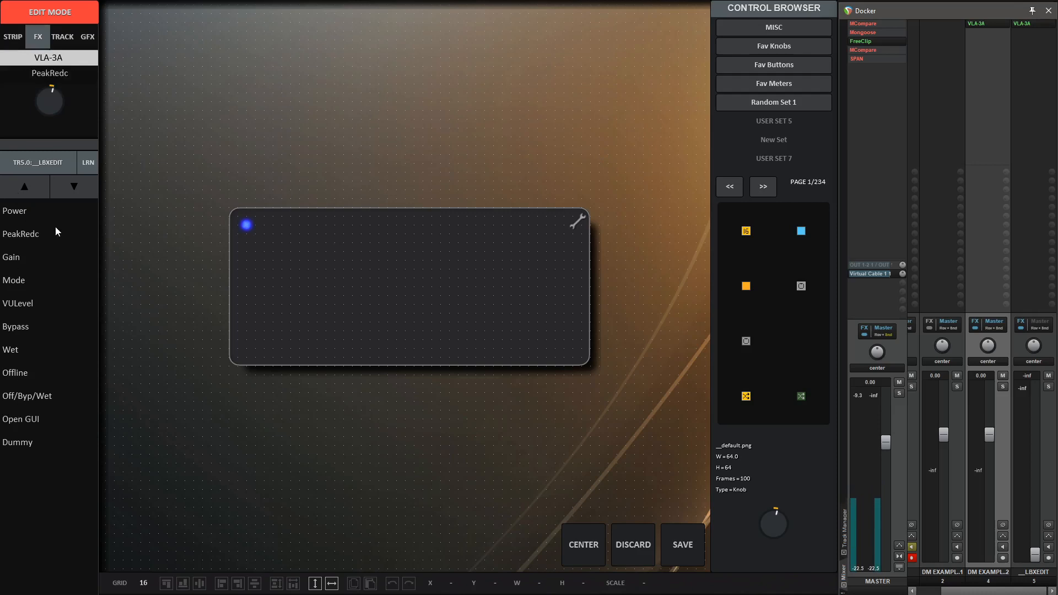
# Return to the strip editor's FX list, widen the control browser slightly, and narrow it again
pyautogui.click(43, 36)
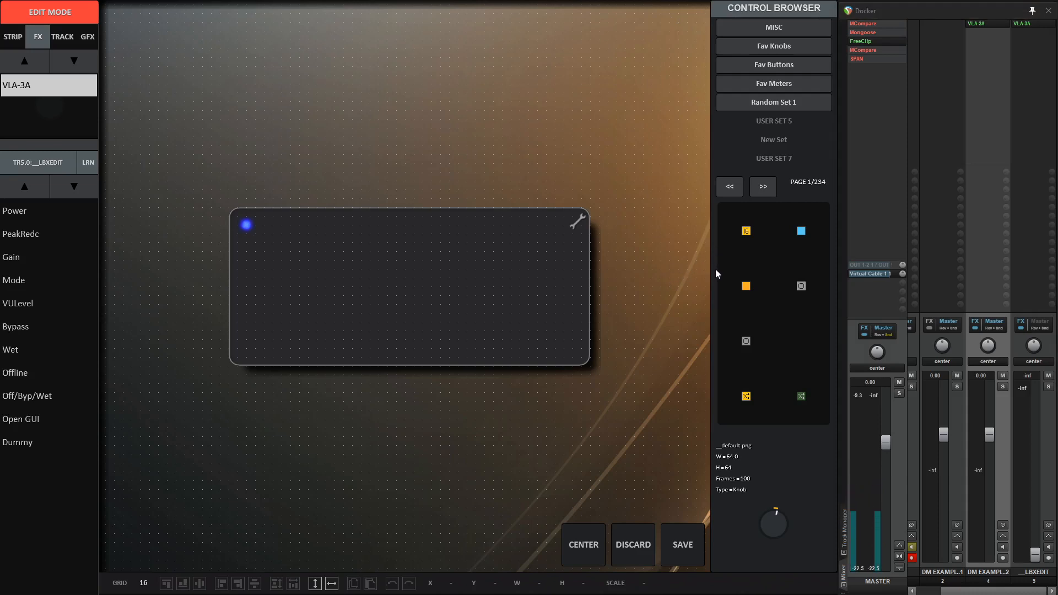
pyautogui.moveTo(715, 269)
pyautogui.mouseDown()
pyautogui.moveTo(610, 277)
pyautogui.moveTo(488, 262)
pyautogui.moveTo(454, 243)
pyautogui.moveTo(708, 256)
pyautogui.mouseUp()
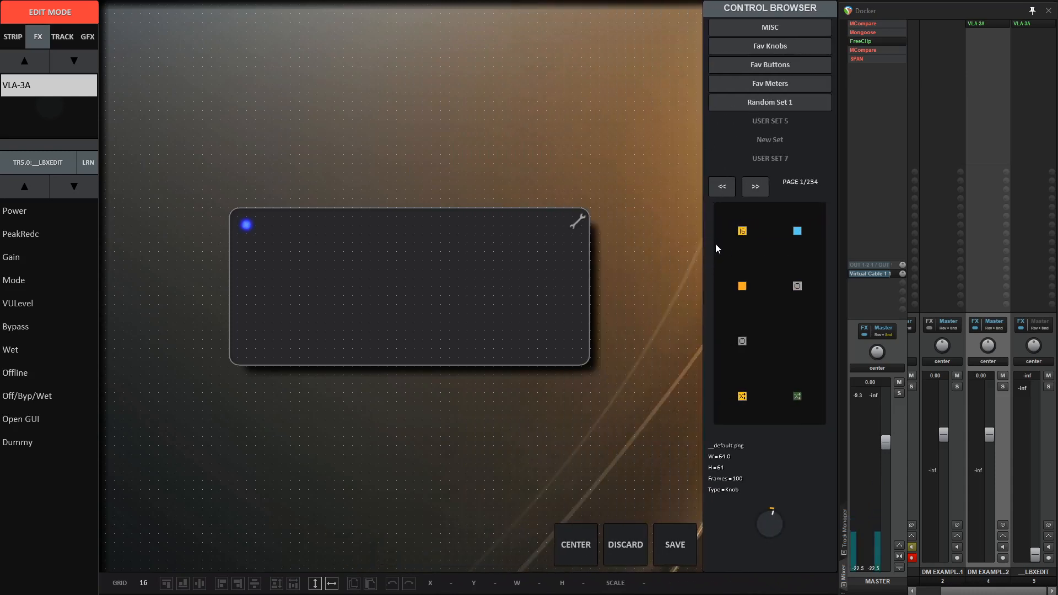
pyautogui.moveTo(706, 251); pyautogui.dragTo(716, 256)
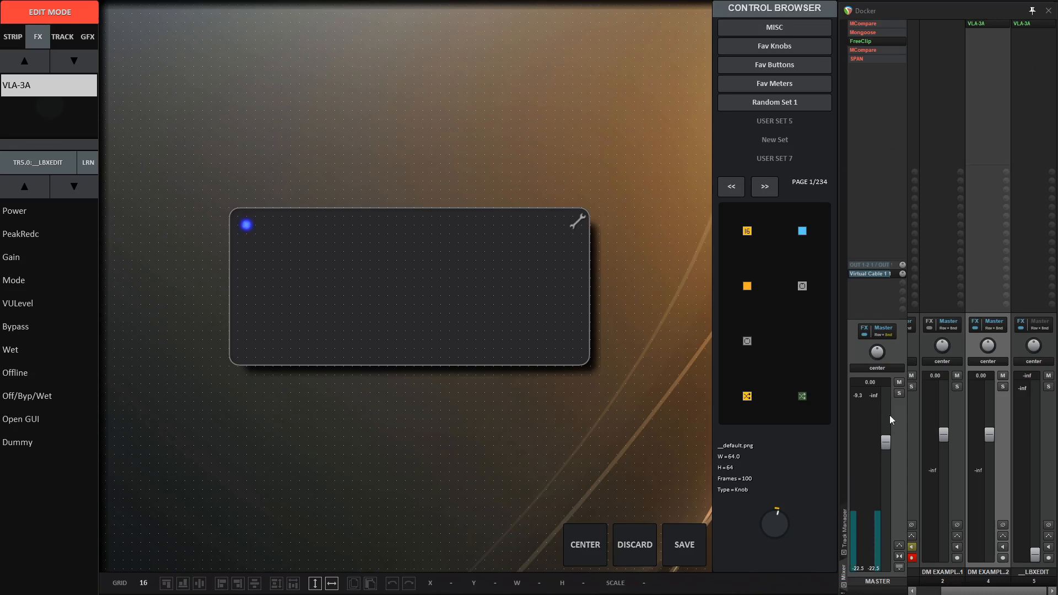
pyautogui.moveTo(972, 591)
pyautogui.mouseDown()
pyautogui.moveTo(940, 592)
pyautogui.moveTo(970, 592)
pyautogui.mouseUp()
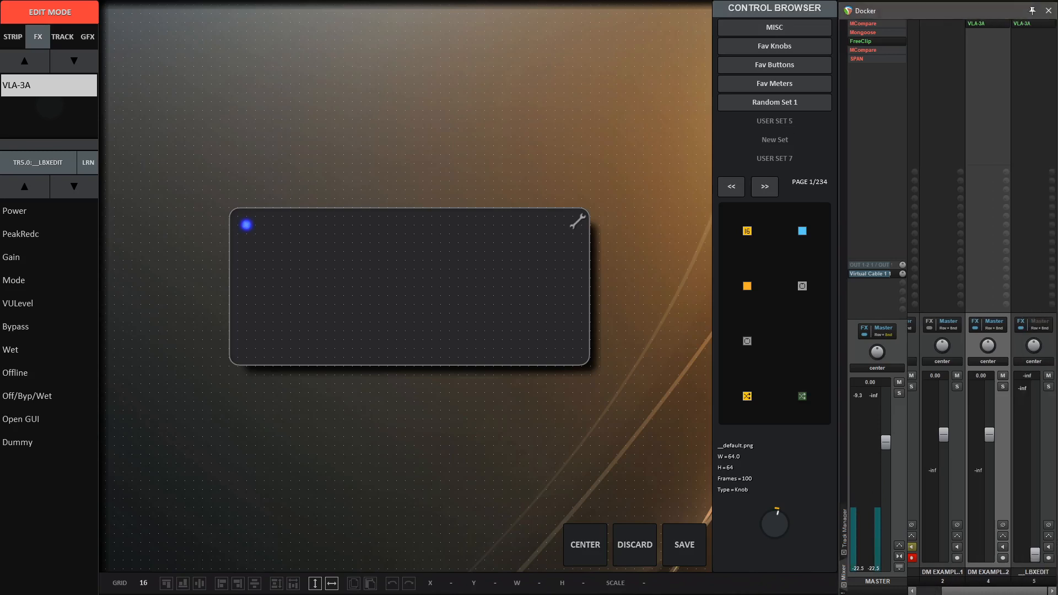
# Browse the control browser's Fav Knobs, knobs, sliders and buttons categories and its user sets
pyautogui.click(777, 48)
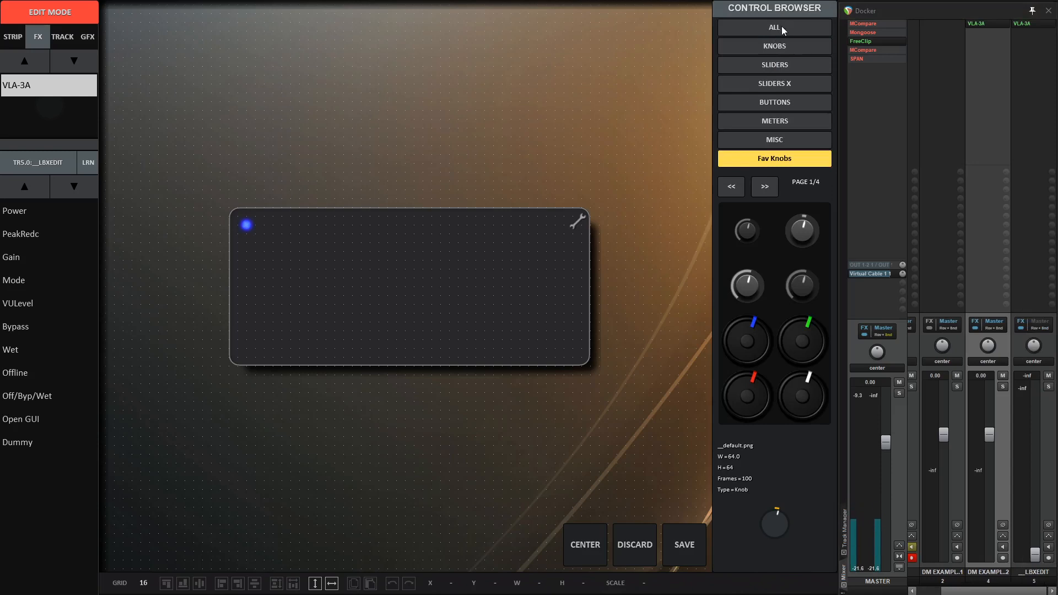
pyautogui.click(781, 25)
pyautogui.click(778, 47)
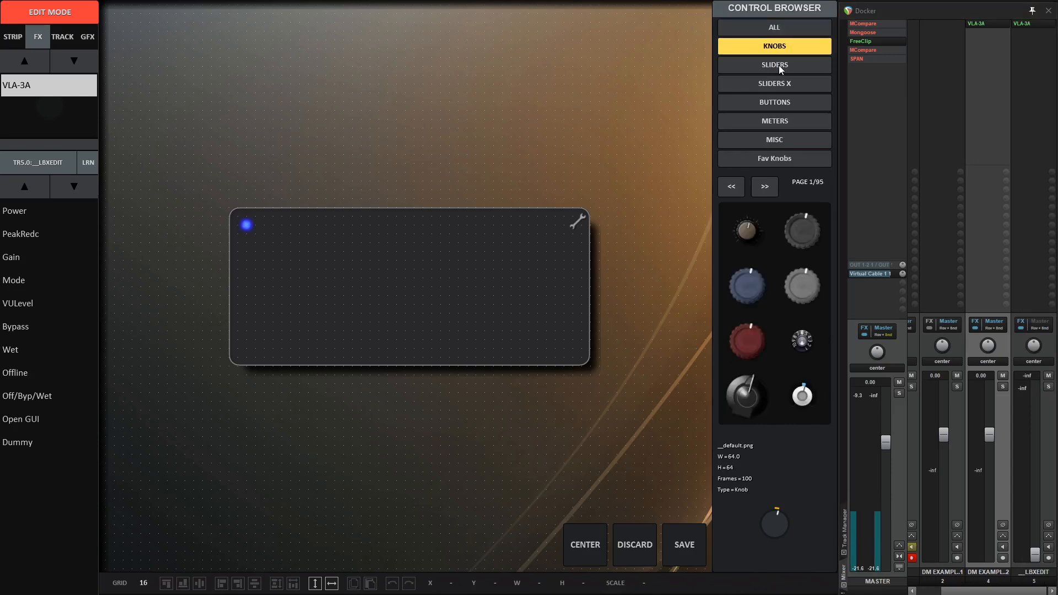
pyautogui.click(778, 65)
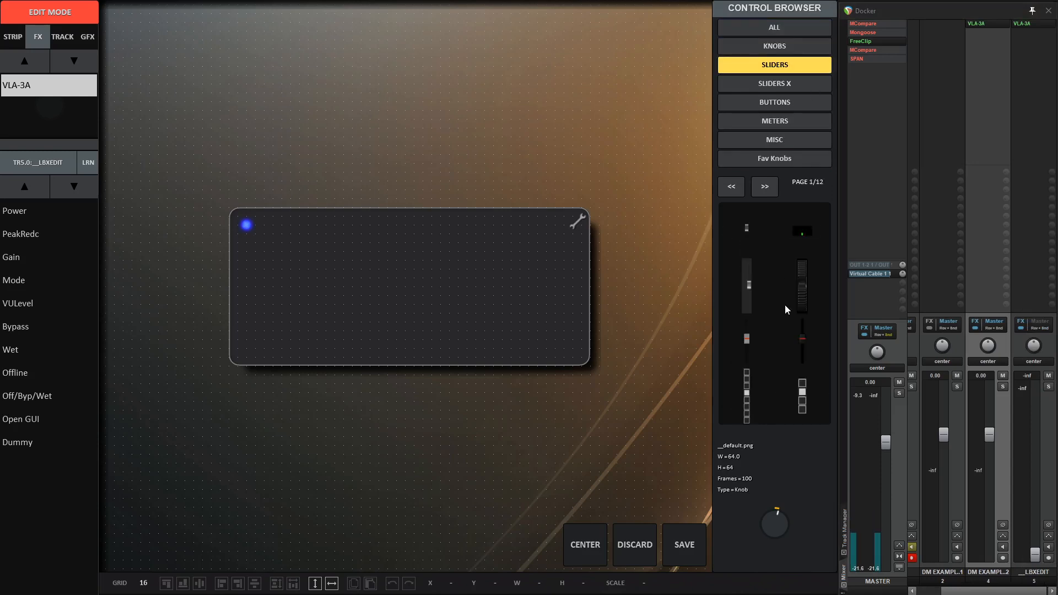
pyautogui.click(777, 87)
pyautogui.click(780, 105)
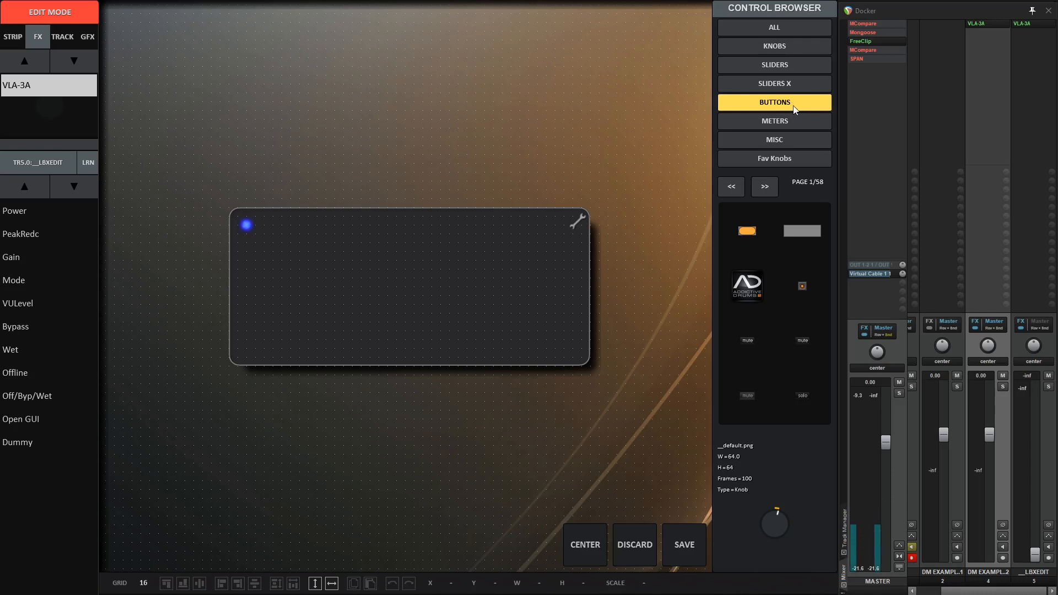
pyautogui.scroll(-3, 793, 124)
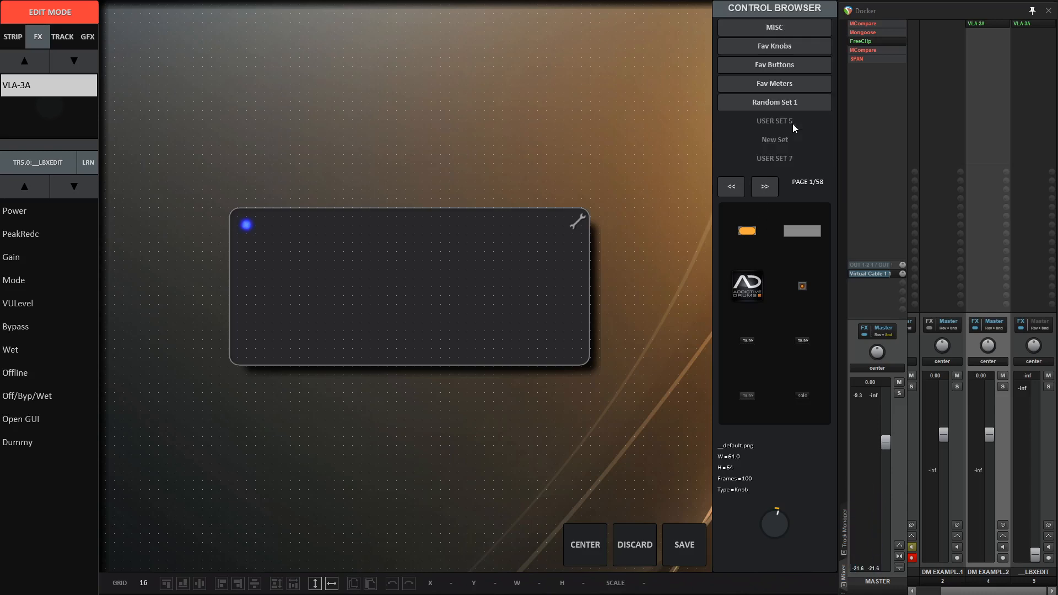
# Choose the LBX_CircleKnob1_[timb-dark].png knob from the last page of the Fav Knobs set
pyautogui.click(774, 45)
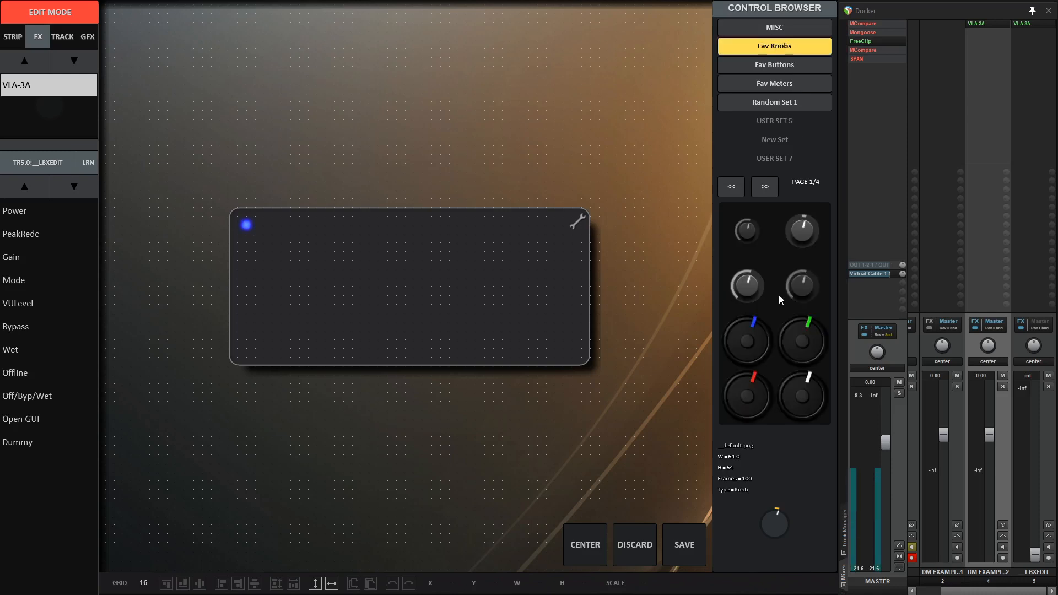
pyautogui.scroll(2, 786, 302)
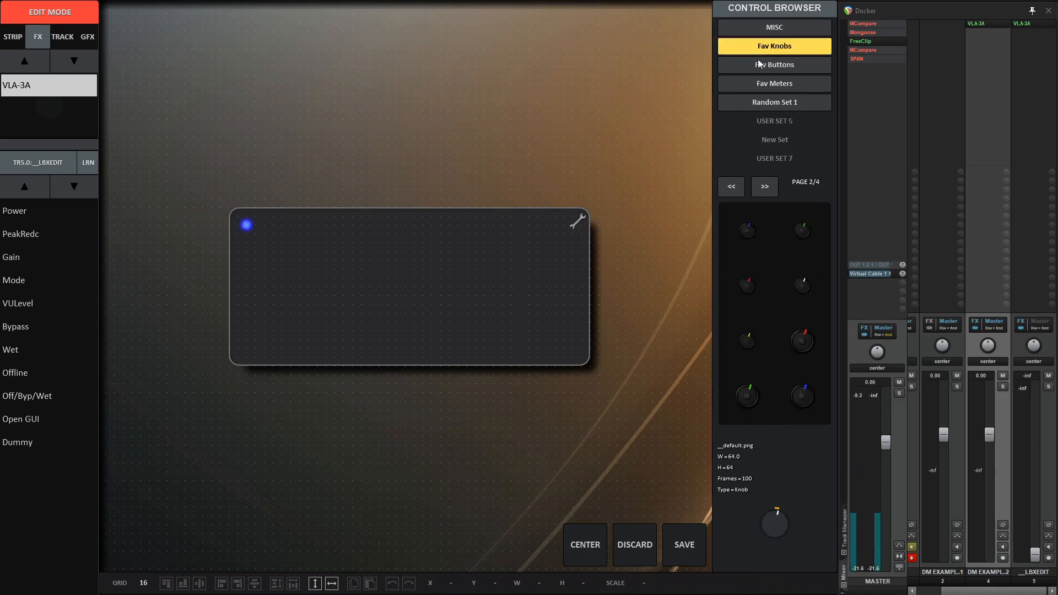
pyautogui.scroll(-2, 791, 234)
pyautogui.click(754, 350)
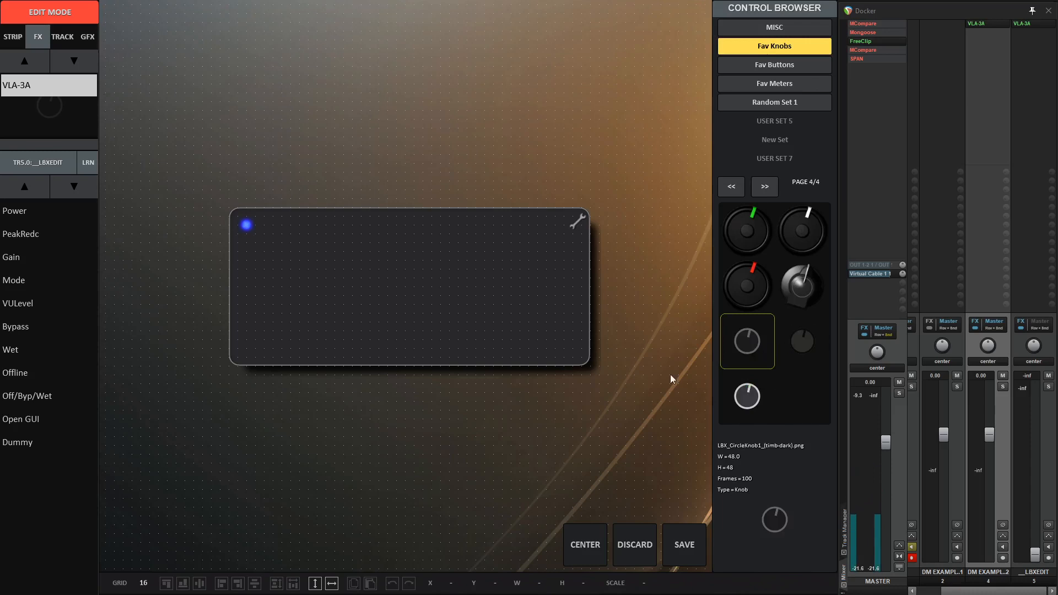
# Add the PeakRedc and Gain parameters together as knobs in the upper part of the strip
pyautogui.click(31, 236)
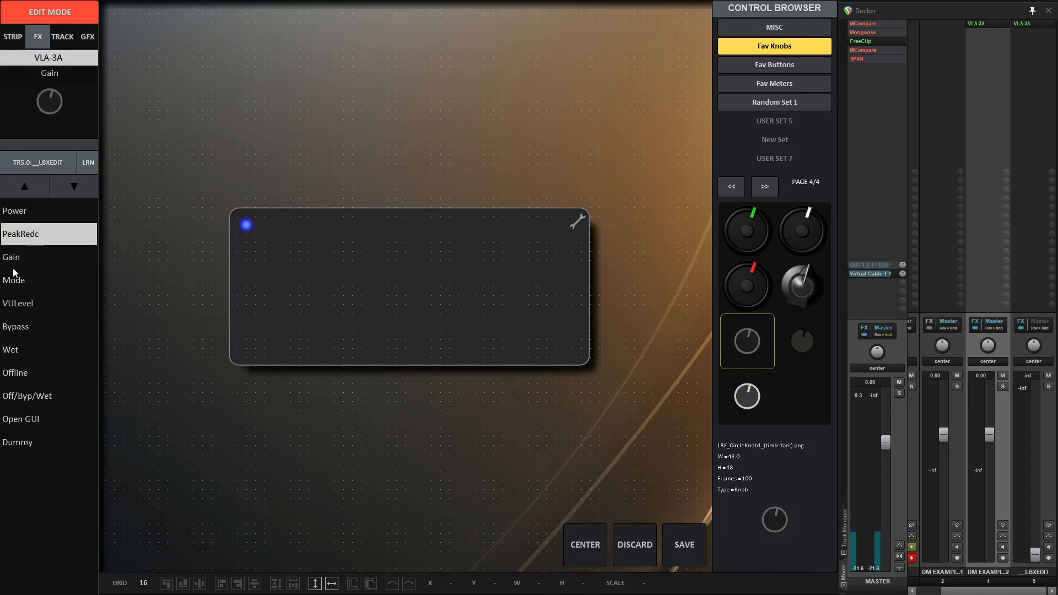
pyautogui.keyDown('ctrl'); pyautogui.click(25, 257); pyautogui.keyUp('ctrl')
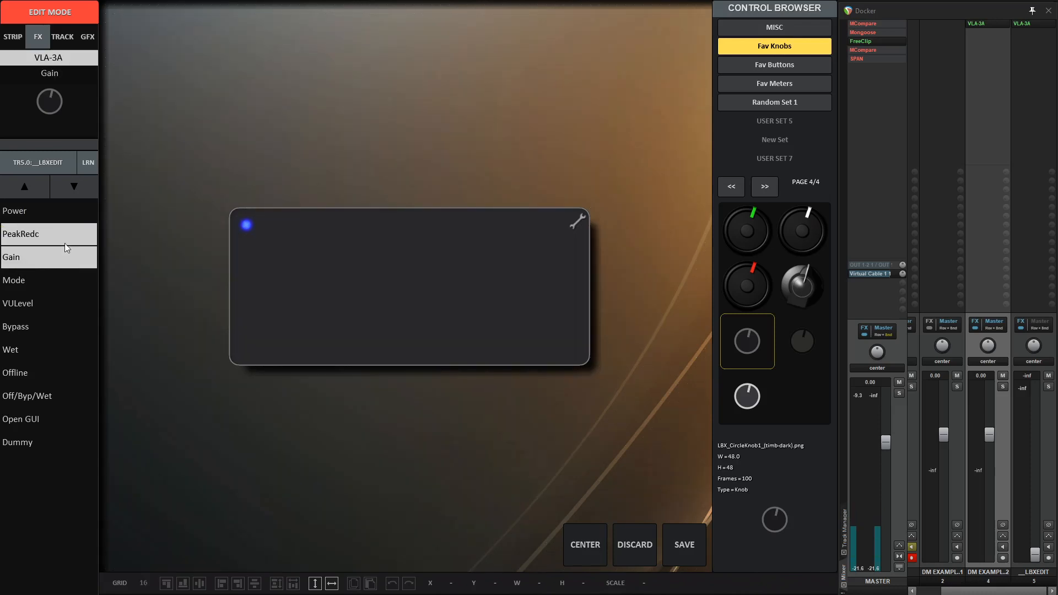
pyautogui.moveTo(24, 230); pyautogui.dragTo(387, 252)
# Select the PeakRedc and Gain knobs together and set their scale to 1.5
pyautogui.click(326, 244)
pyautogui.click(355, 248)
pyautogui.click(326, 246)
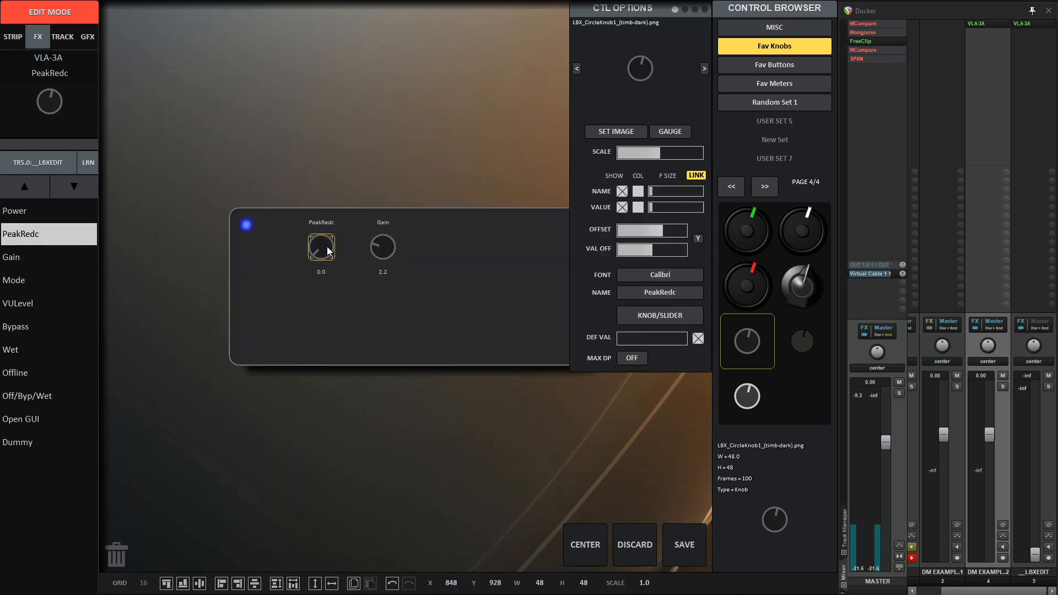
pyautogui.keyDown('shift'); pyautogui.click(388, 251); pyautogui.keyUp('shift')
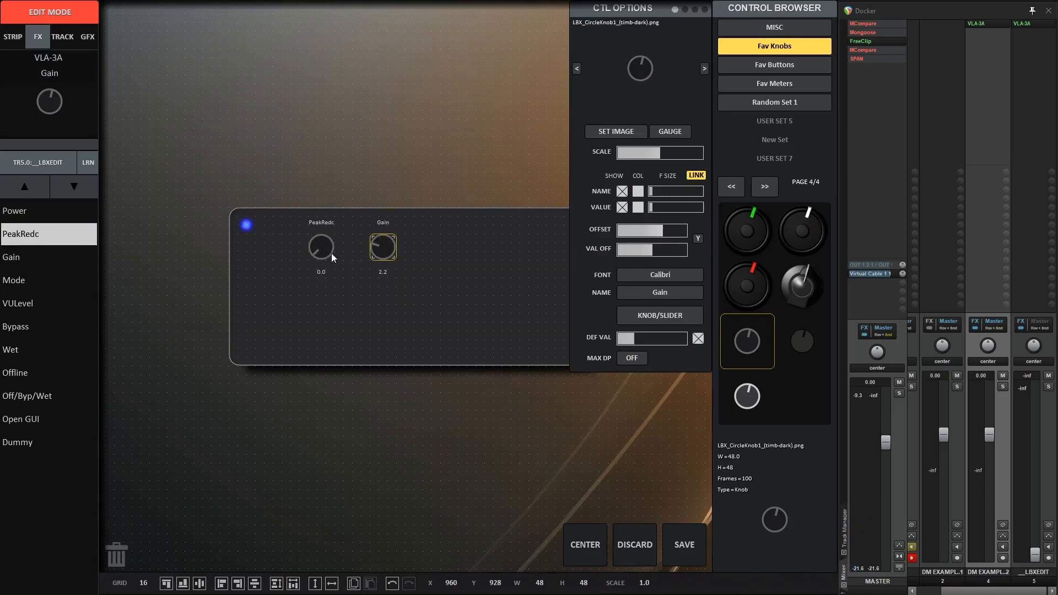
pyautogui.moveTo(663, 157); pyautogui.dragTo(720, 162)
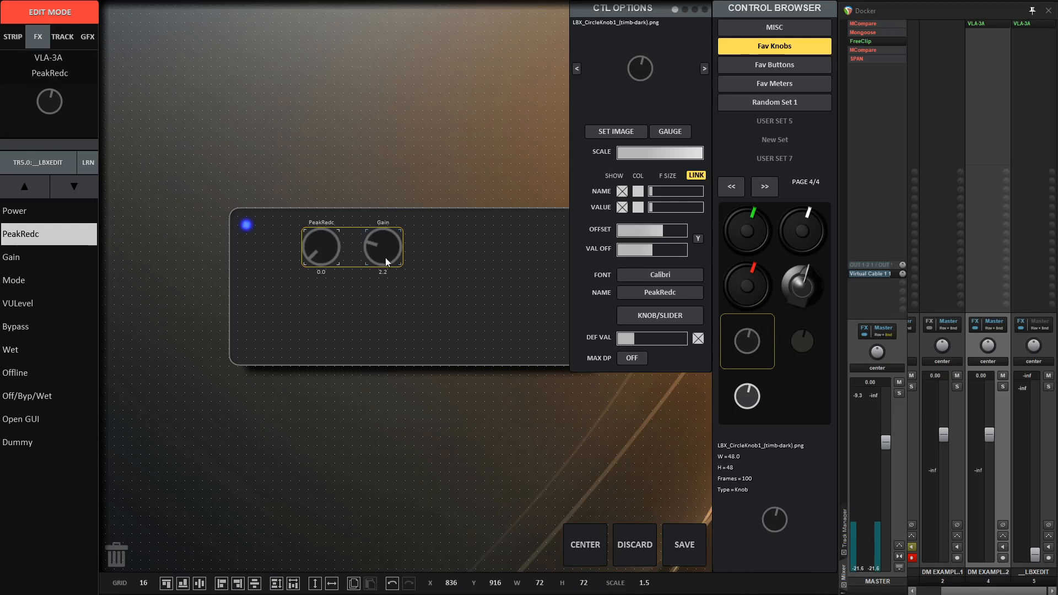
# Add the Mode parameter beside Gain as an LBX_Button32.png favourite button at scale 1.0, with its labels offset closer to it
pyautogui.click(786, 66)
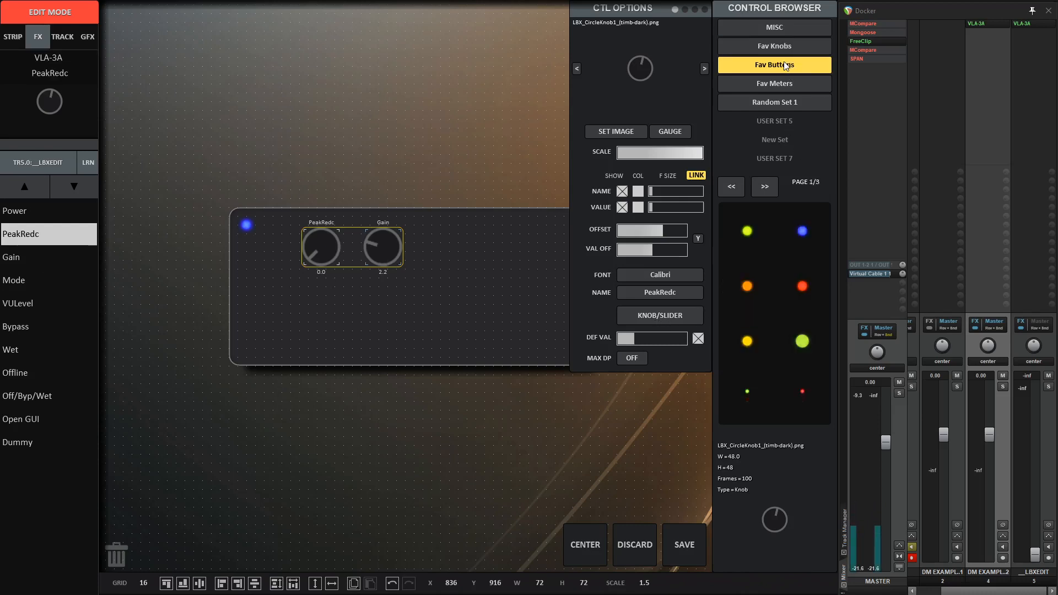
pyautogui.click(746, 234)
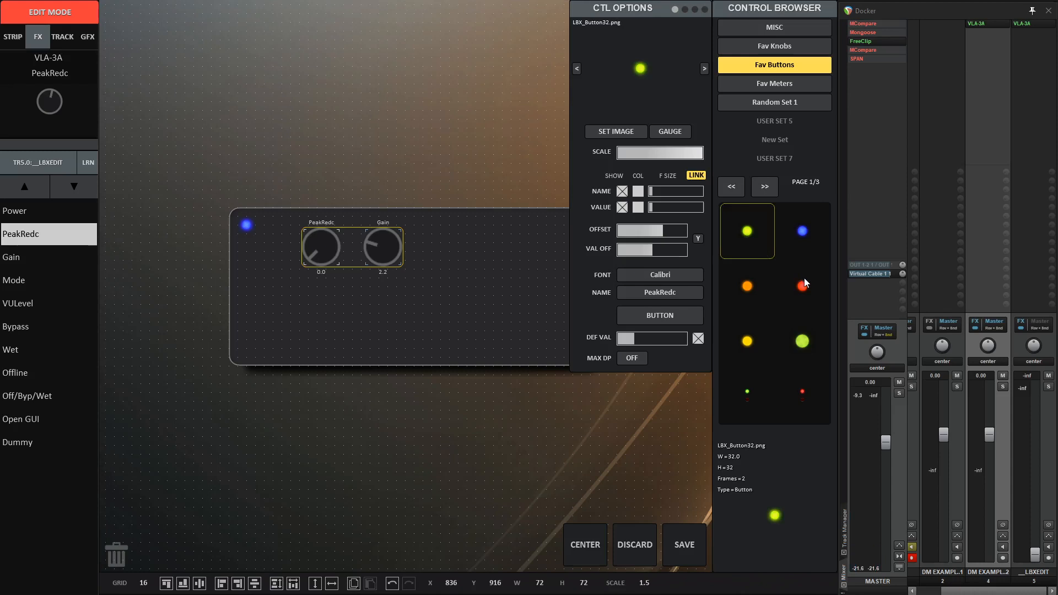
pyautogui.click(24, 283)
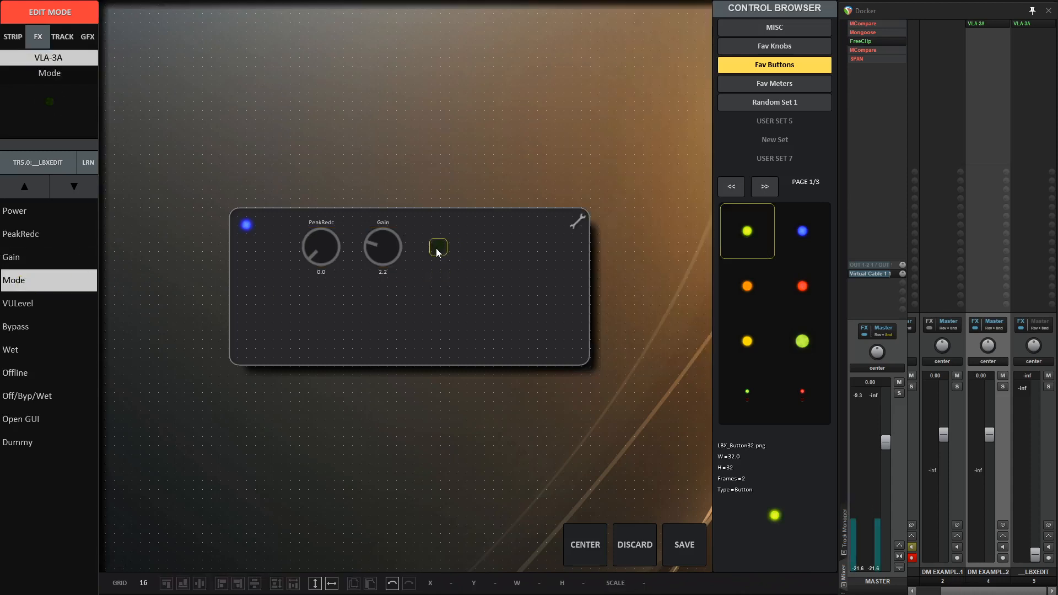
pyautogui.click(436, 248)
pyautogui.click(443, 253)
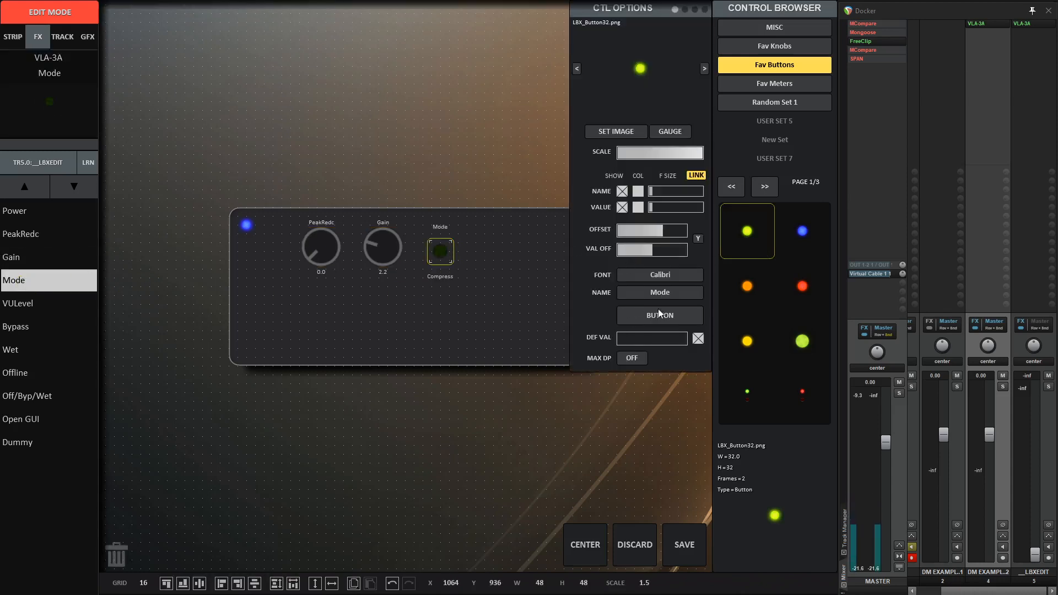
pyautogui.rightClick(673, 151)
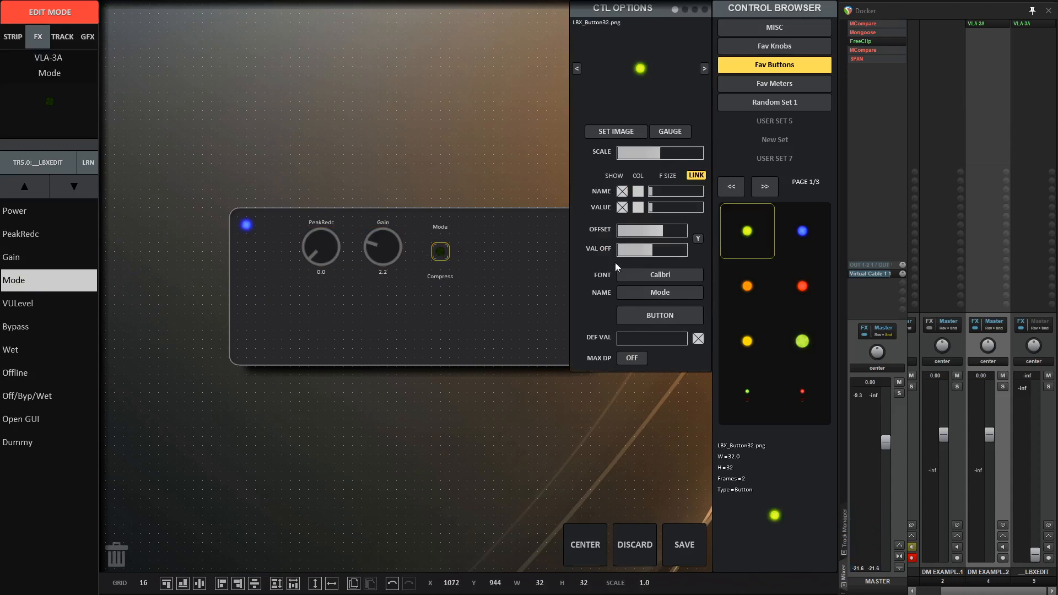
pyautogui.moveTo(649, 226); pyautogui.dragTo(650, 231)
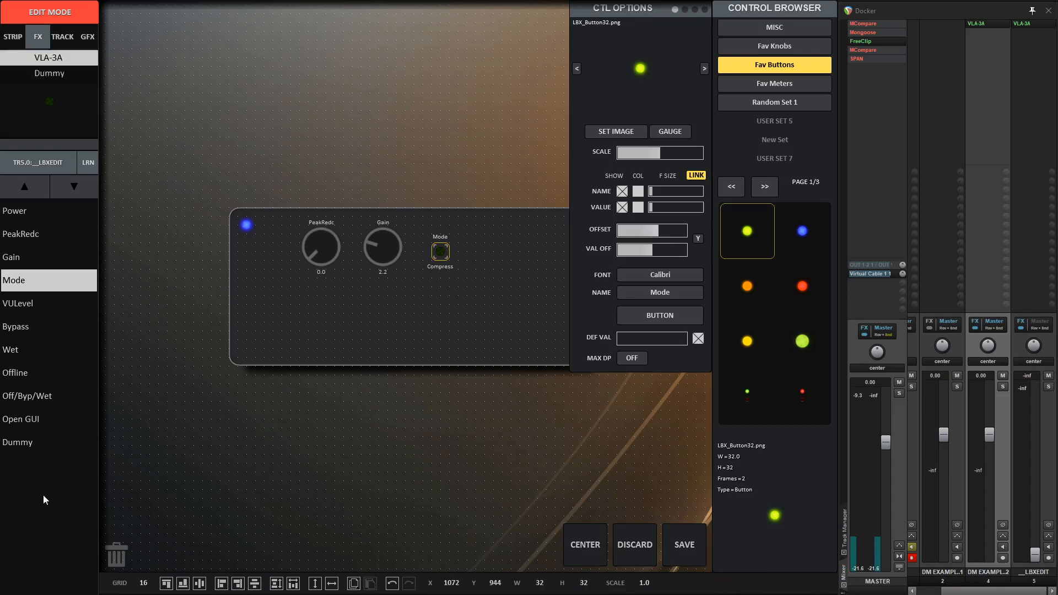
# Set the grid to 8 and nudge the Mode button to X 1064, Y 936, level with the knobs
pyautogui.click(141, 587)
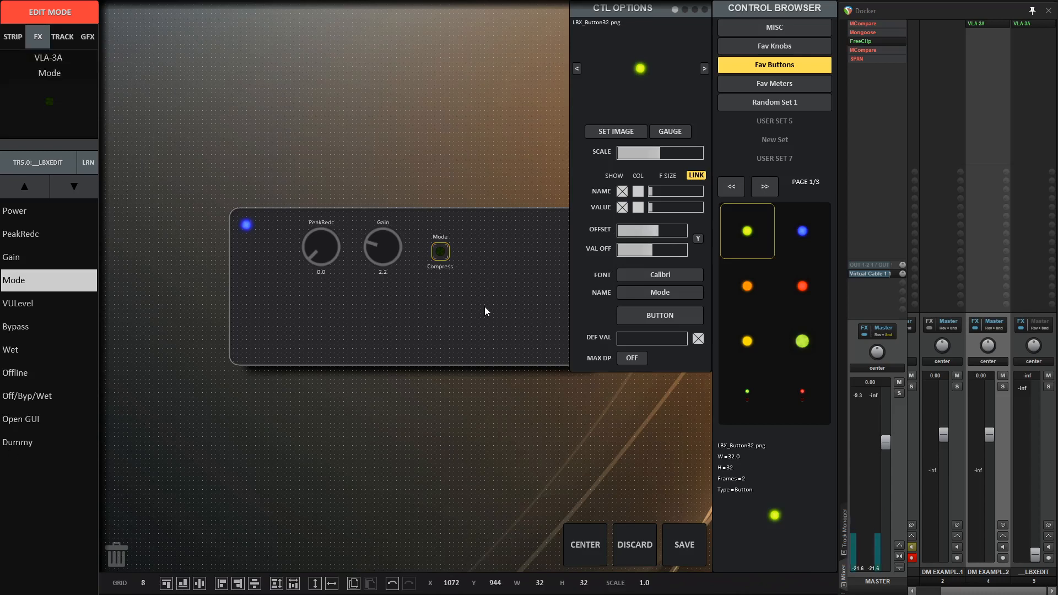
pyautogui.press('Up')
pyautogui.press('Left')
pyautogui.press('Left')
pyautogui.press('Left')
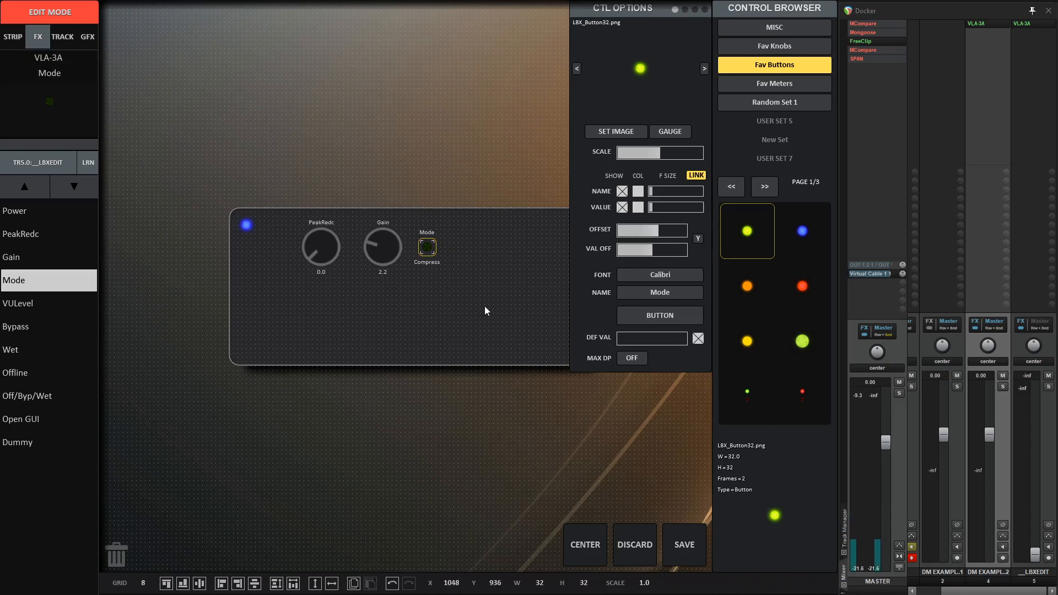
pyautogui.press('Right')
pyautogui.press('Right')
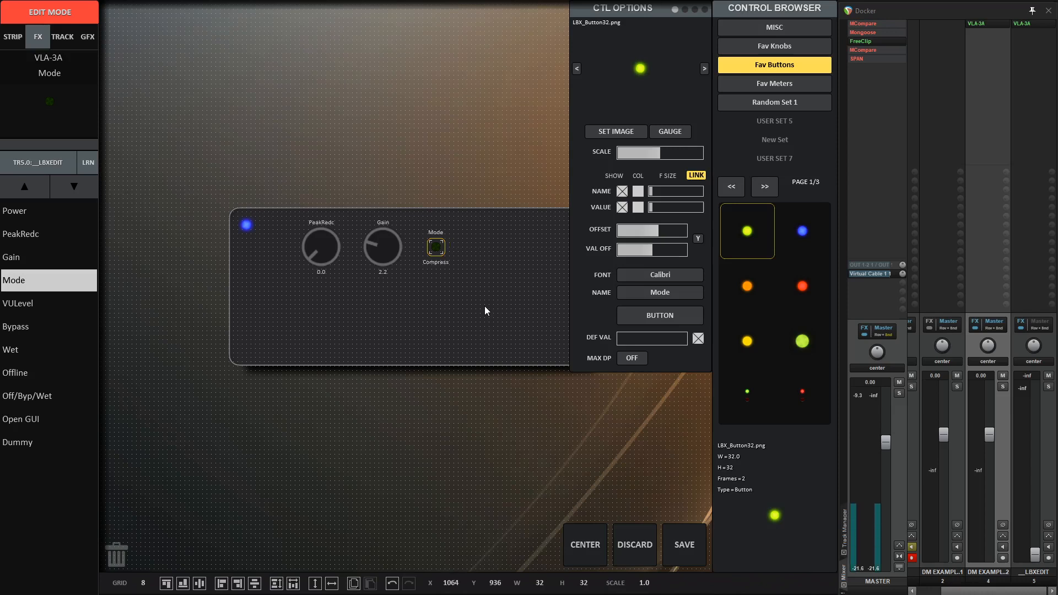
# Switch to graphics editing and narrow the strip's background panel to a width of 504
pyautogui.click(422, 300)
pyautogui.moveTo(606, 302)
pyautogui.mouseDown()
pyautogui.moveTo(527, 278)
pyautogui.moveTo(601, 302)
pyautogui.mouseUp()
pyautogui.click(720, 551)
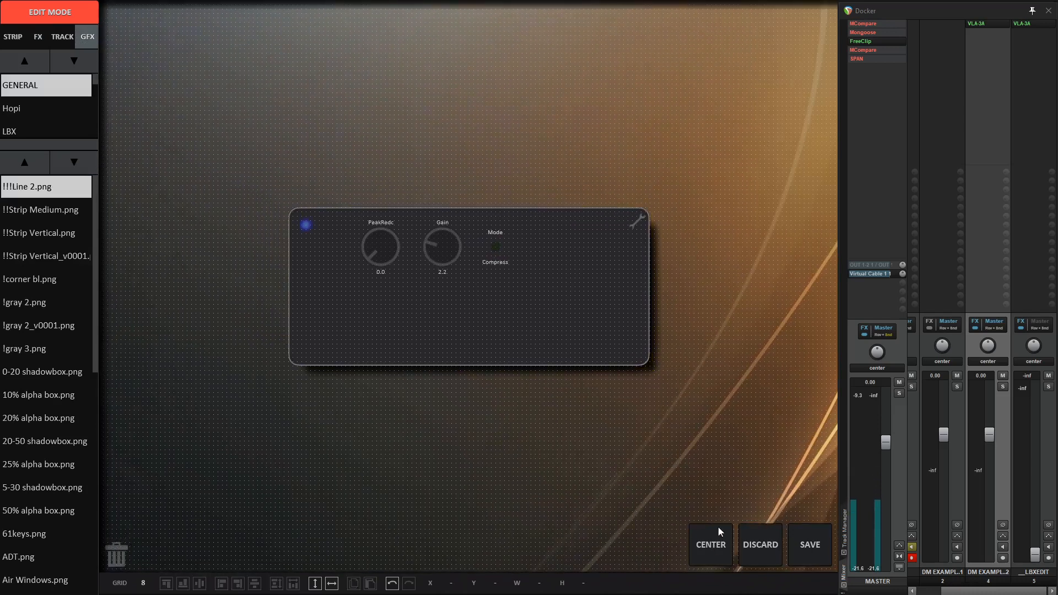
pyautogui.click(588, 278)
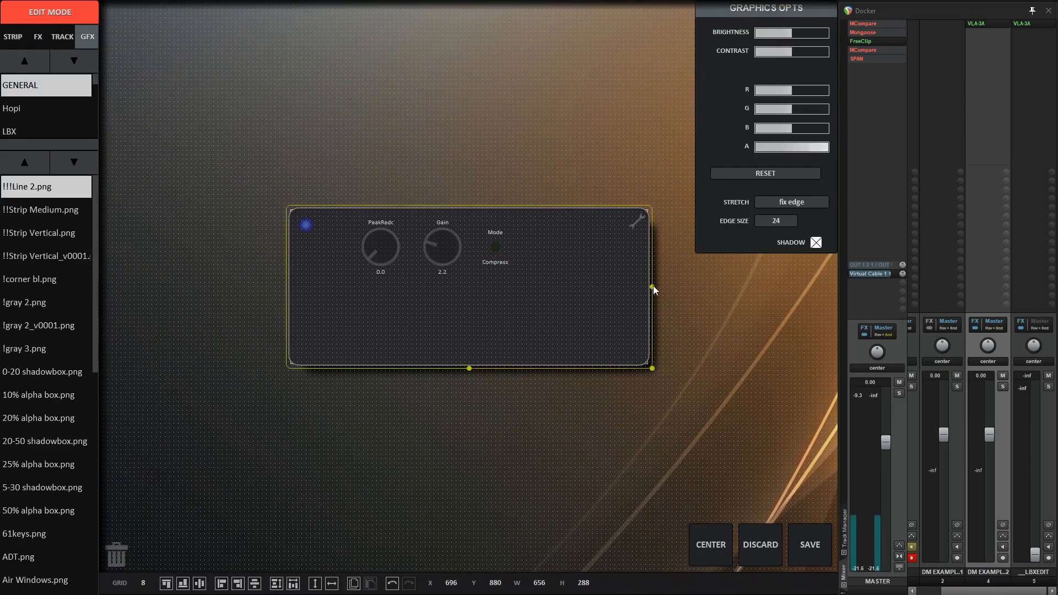
pyautogui.moveTo(653, 286); pyautogui.dragTo(572, 287)
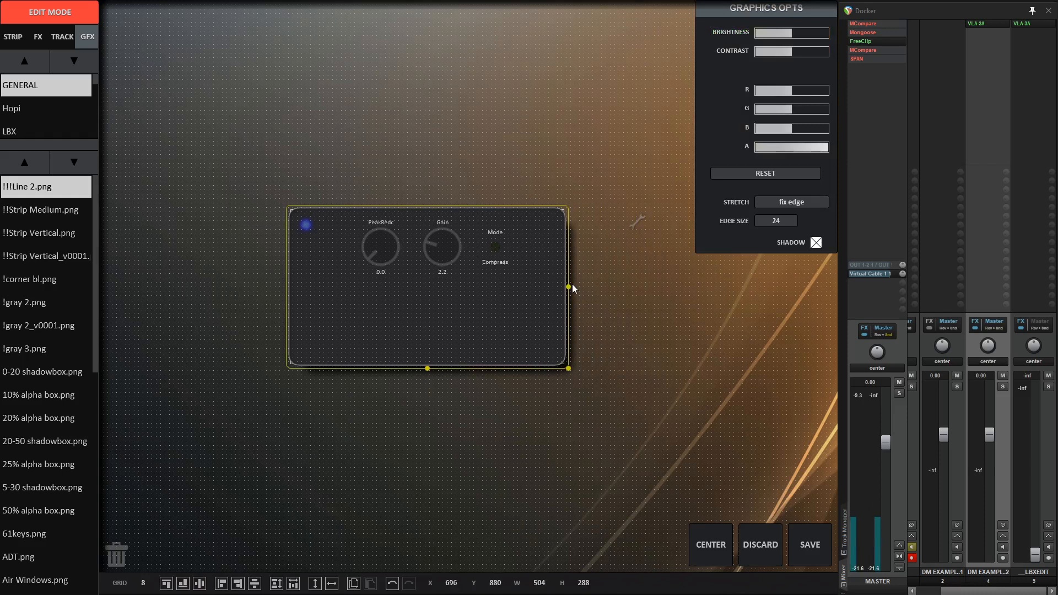
# Move the wrench Open GUI control to X 1163, inside the upper-right corner of the narrowed background panel
pyautogui.click(635, 222)
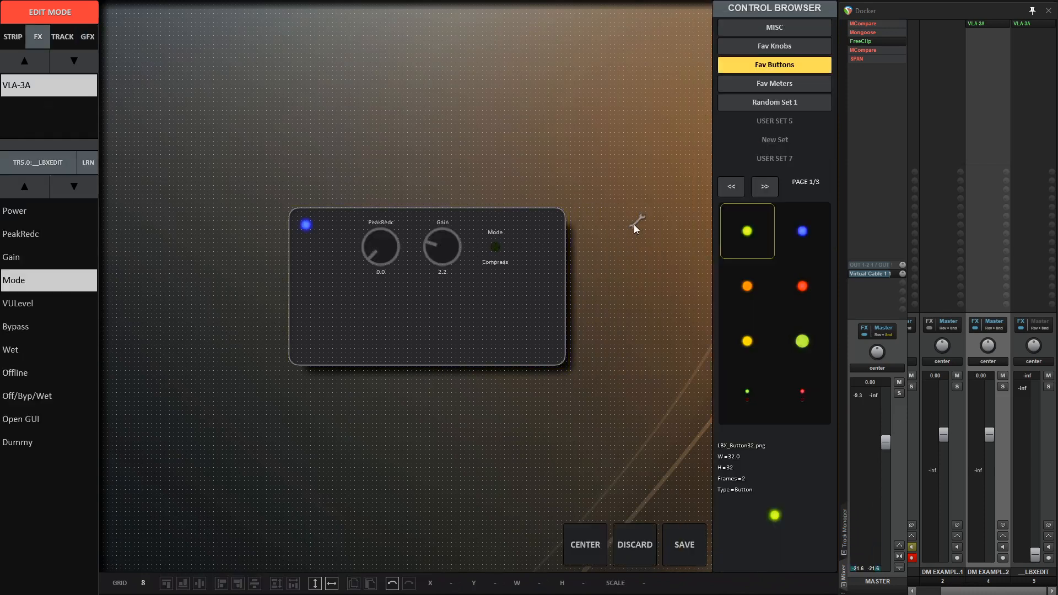
pyautogui.press('Left')
pyautogui.press('Left')
pyautogui.press('Left')
pyautogui.press('Left')
pyautogui.press('Left')
pyautogui.press('Left')
pyautogui.press('Left')
pyautogui.press('Left')
pyautogui.press('Left')
pyautogui.press('Left')
pyautogui.press('Left')
pyautogui.press('Left')
pyautogui.press('Left')
pyautogui.press('Left')
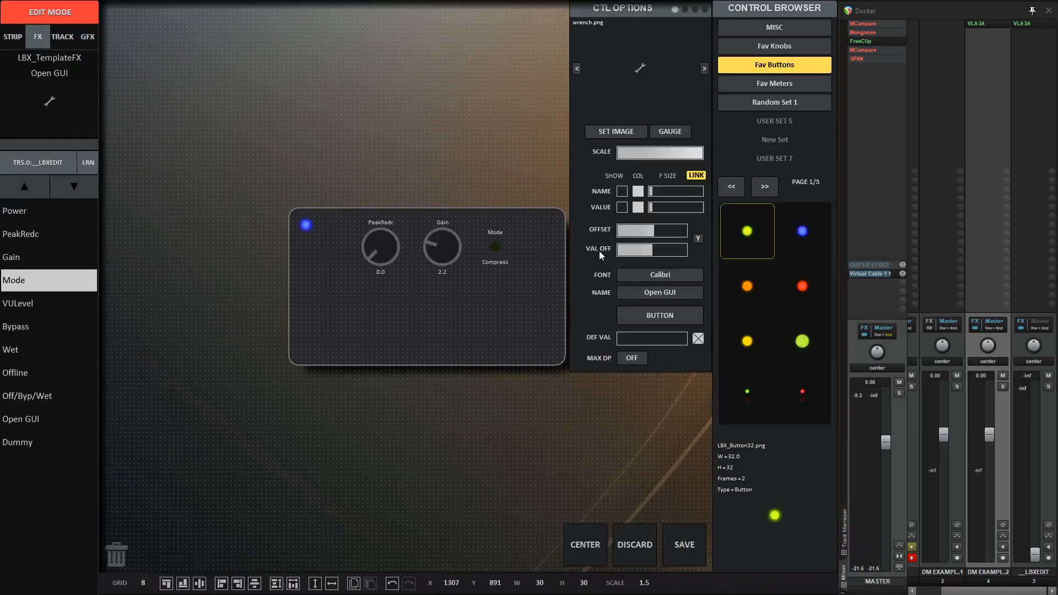
pyautogui.press('Left')
pyautogui.press('Left')
pyautogui.press('Left')
pyautogui.press('Left')
pyautogui.press('Left')
pyautogui.press('Left')
pyautogui.press('Left')
pyautogui.press('Left')
pyautogui.press('Left')
pyautogui.press('Left')
pyautogui.press('Left')
pyautogui.press('Left')
pyautogui.press('Right')
pyautogui.press('Right')
pyautogui.press('Right')
pyautogui.press('Right')
pyautogui.press('Right')
pyautogui.press('Right')
pyautogui.press('Right')
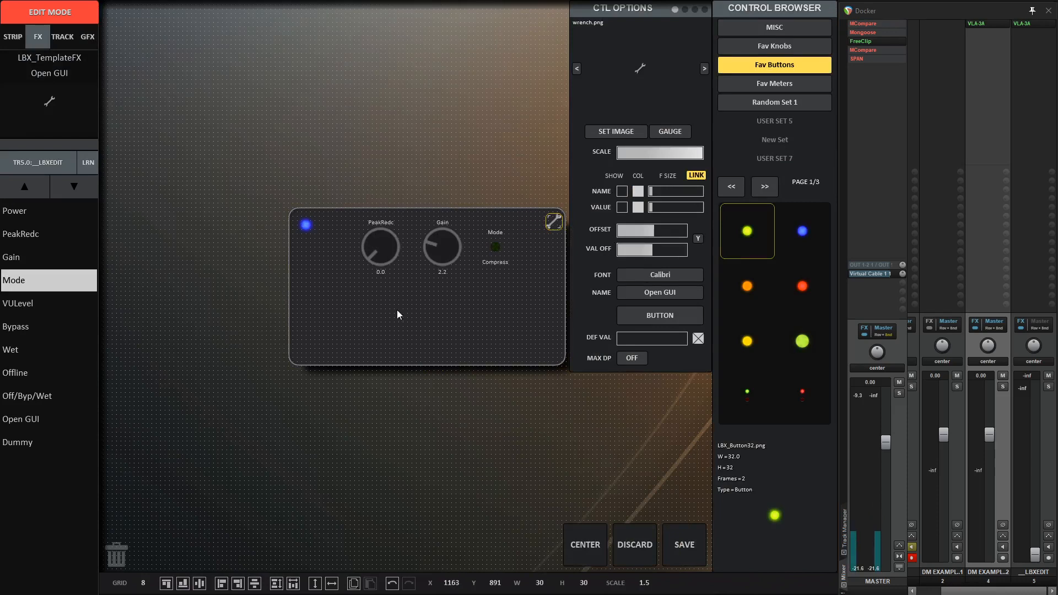
# Shorten the strip's background panel to a height of 184
pyautogui.click(410, 316)
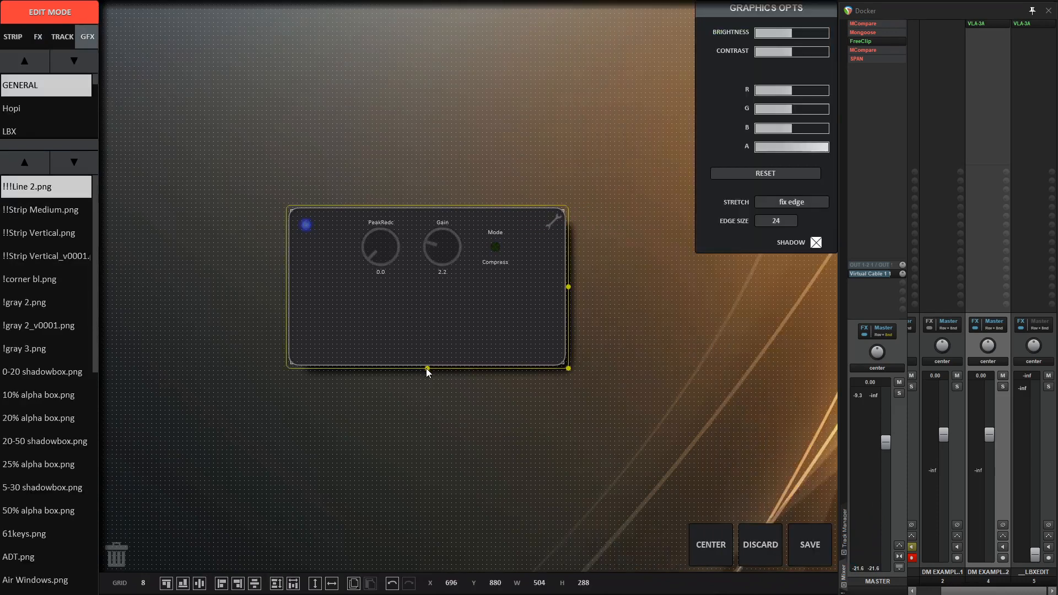
pyautogui.moveTo(427, 368); pyautogui.dragTo(436, 310)
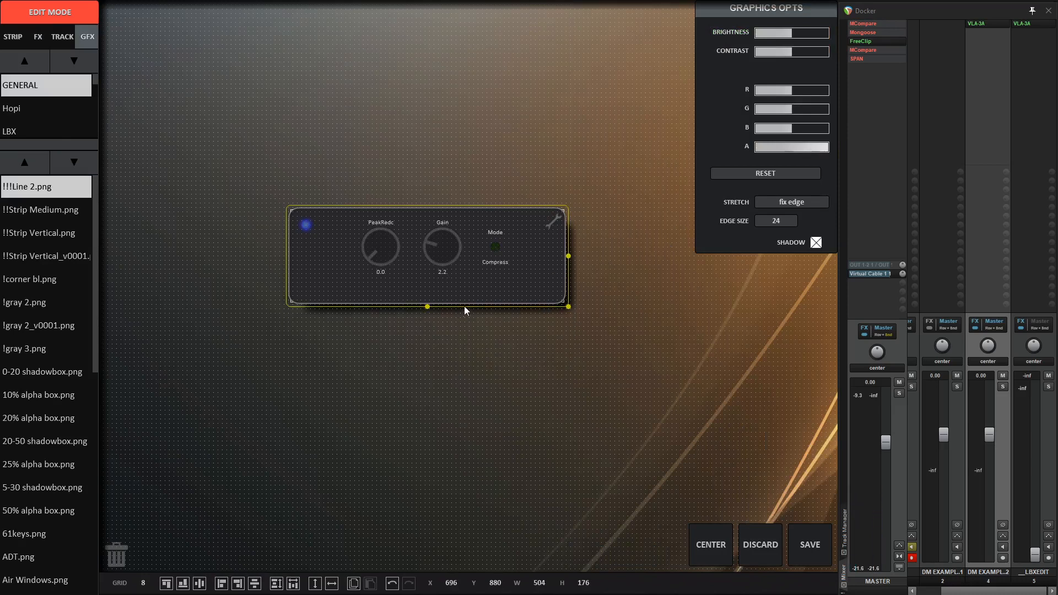
pyautogui.moveTo(428, 308); pyautogui.dragTo(432, 315)
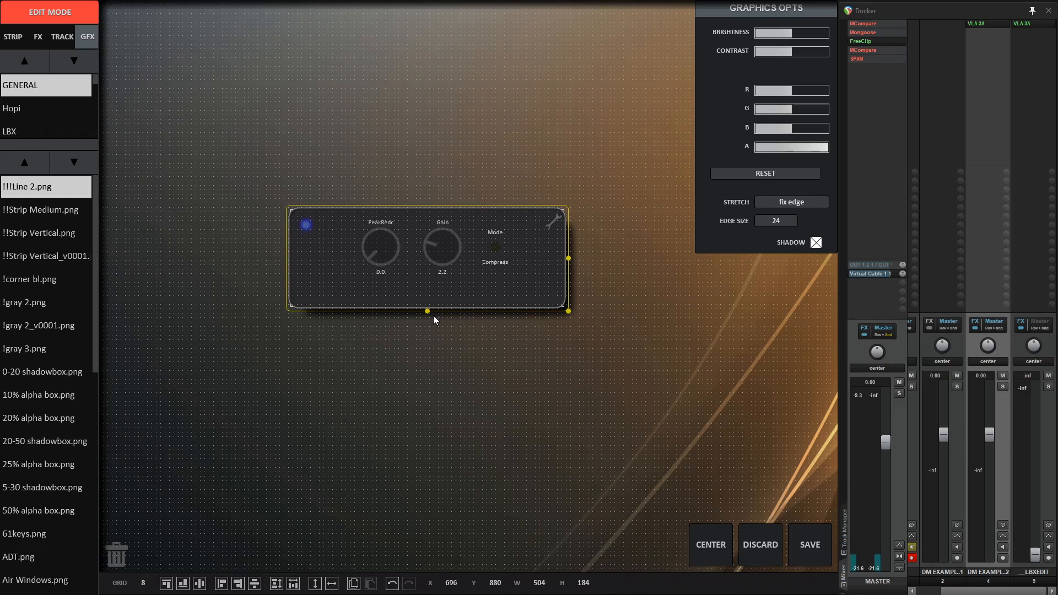
pyautogui.click(491, 318)
# Insert a label reading "VLA-3A" below the knobs and select it
pyautogui.rightClick(409, 286)
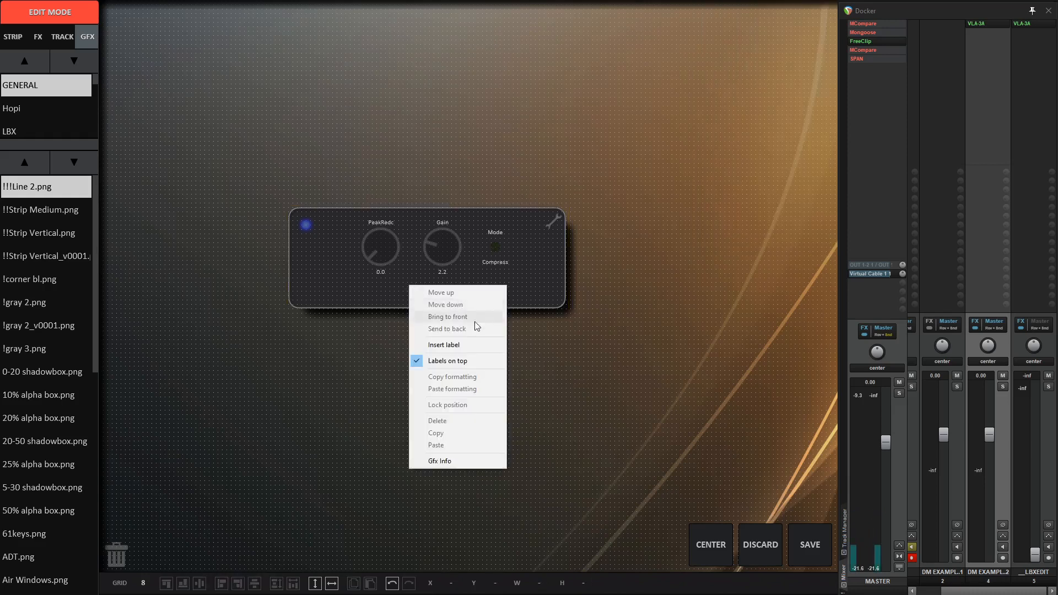
pyautogui.click(458, 346)
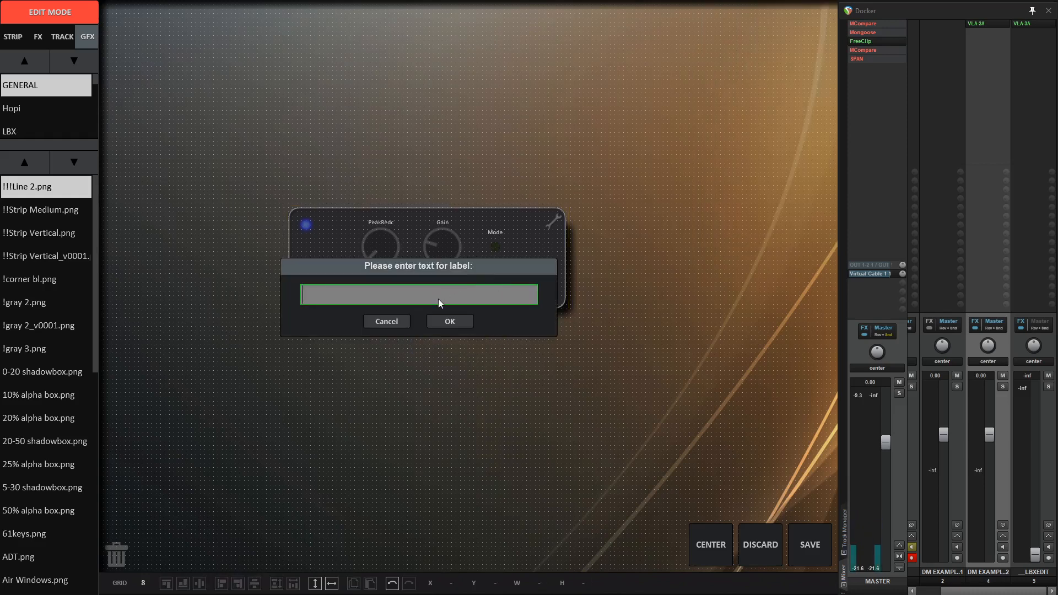
pyautogui.write('VLA-3A')
pyautogui.press('Return')
pyautogui.click(424, 288)
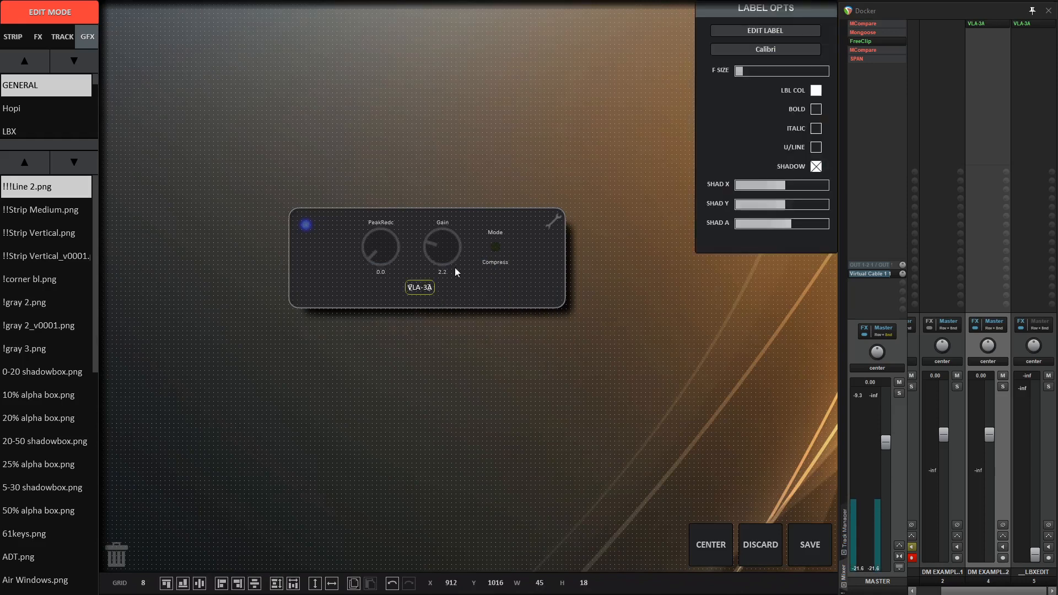
# Enlarge the VLA-3A label's font to about 127 by 52 overall and nudge it to X 880, Y 1008
pyautogui.moveTo(746, 71); pyautogui.dragTo(755, 77)
pyautogui.press('Left')
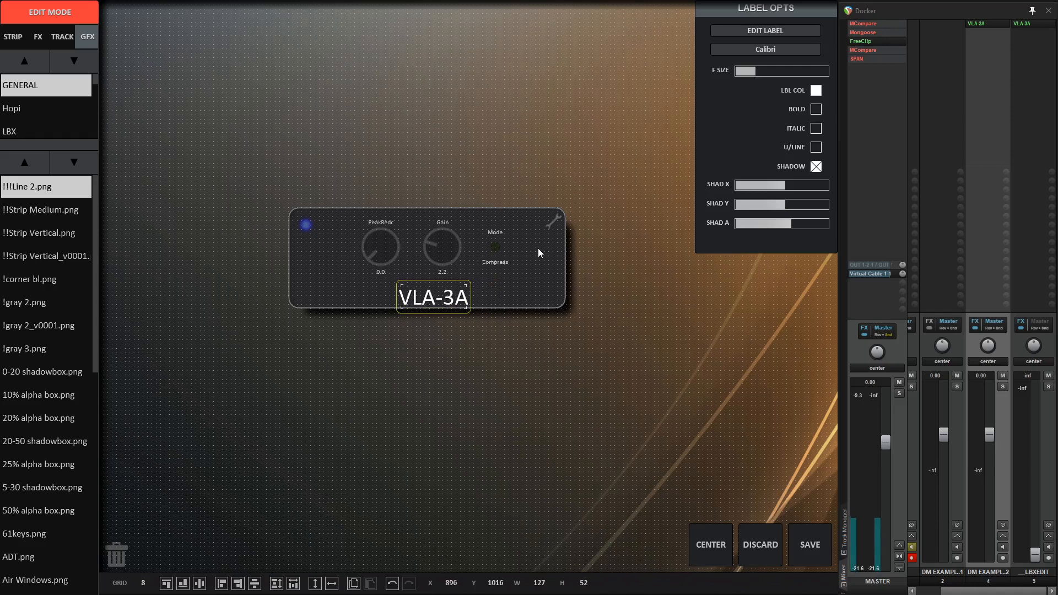
pyautogui.press('Left')
pyautogui.press('Left')
pyautogui.press('Up')
pyautogui.press('Left')
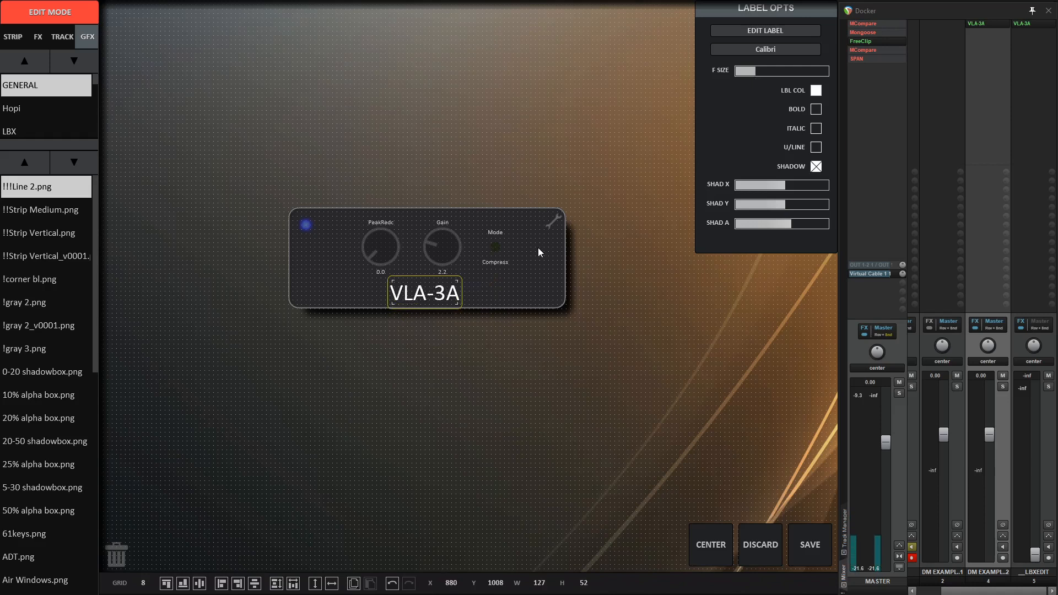
# Change the VLA-3A label's colour to mid-grey, RGB 147, 147, 147
pyautogui.click(815, 91)
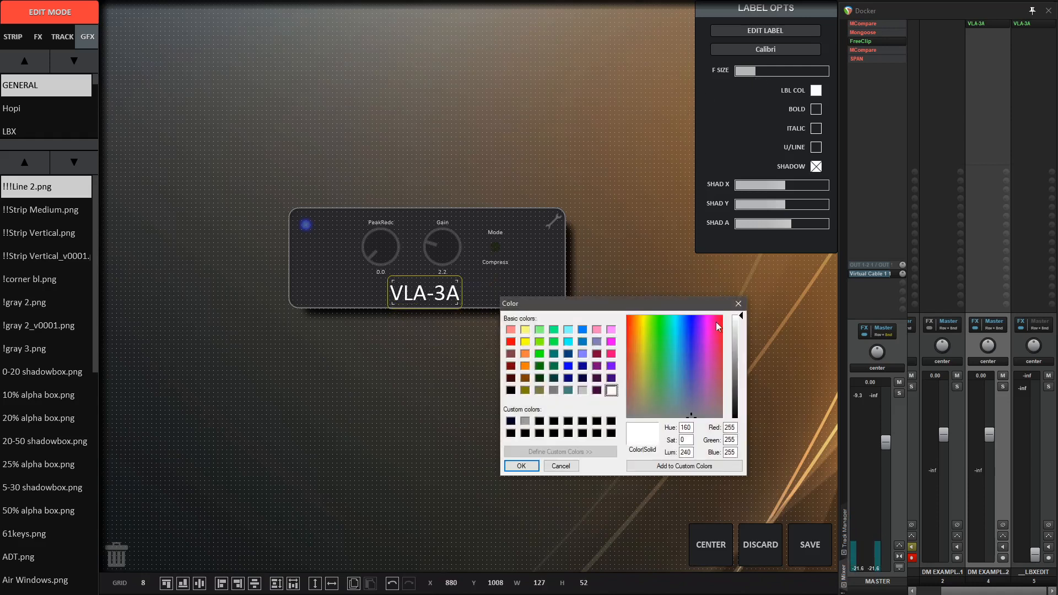
pyautogui.click(738, 359)
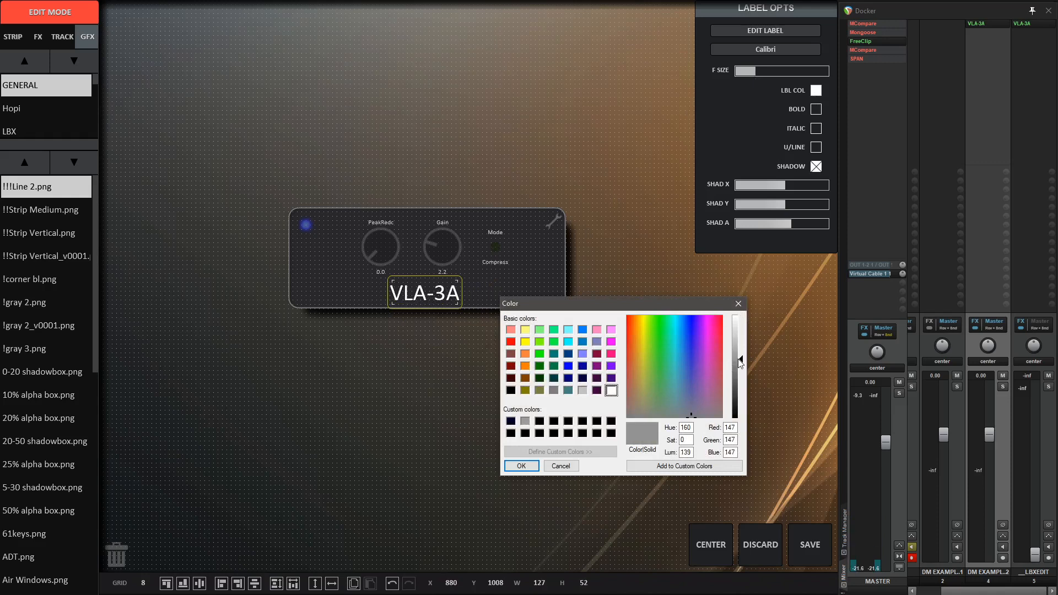
pyautogui.click(522, 466)
pyautogui.click(504, 297)
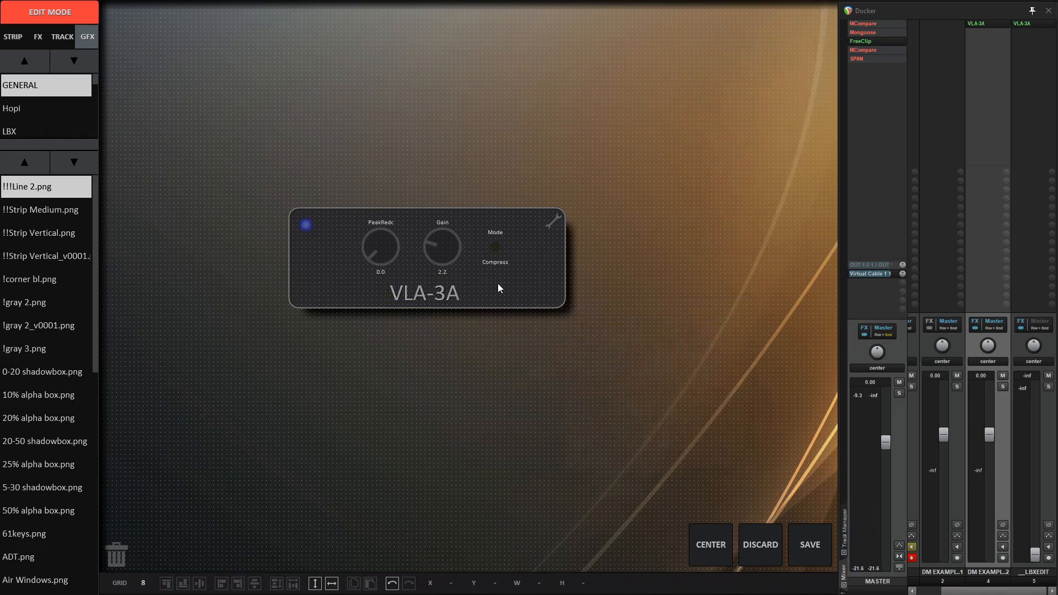
# Tint the background panel purple by lowering its green level and slightly raising red and blue
pyautogui.click(498, 283)
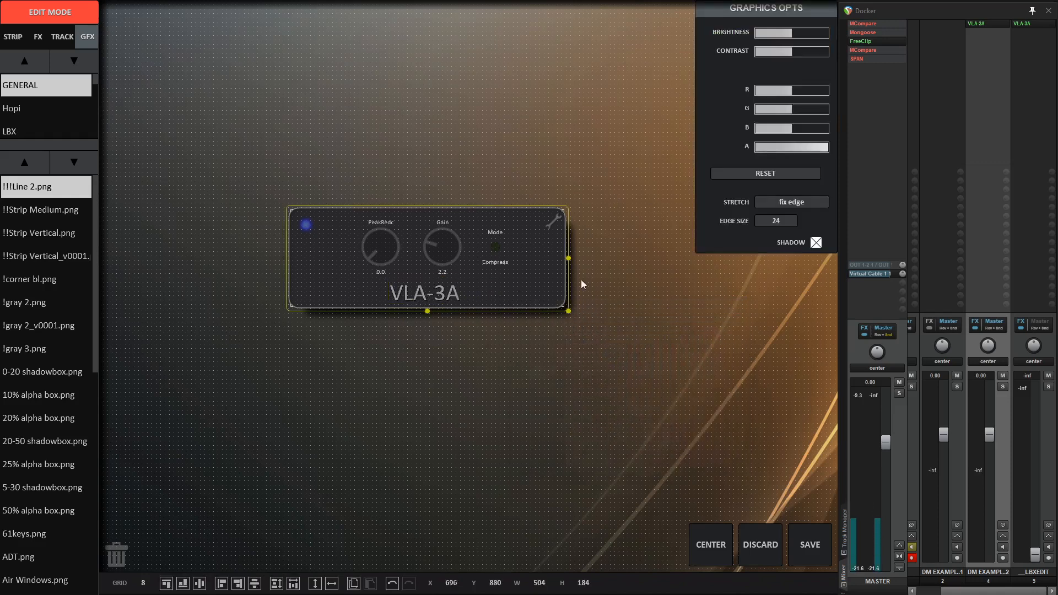
pyautogui.click(789, 109)
pyautogui.scroll(-3, 789, 109)
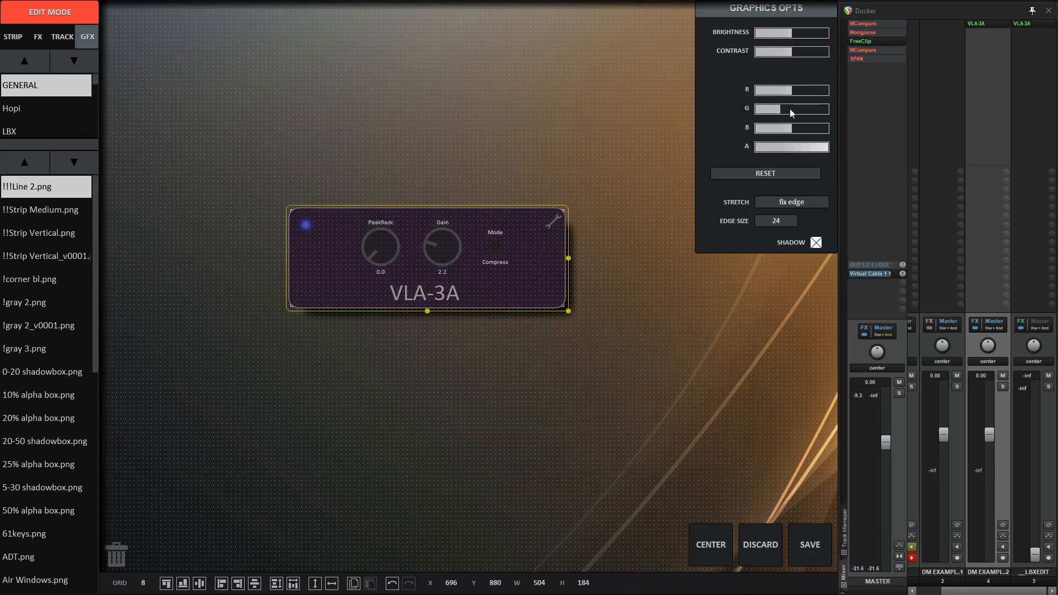
pyautogui.scroll(2, 803, 91)
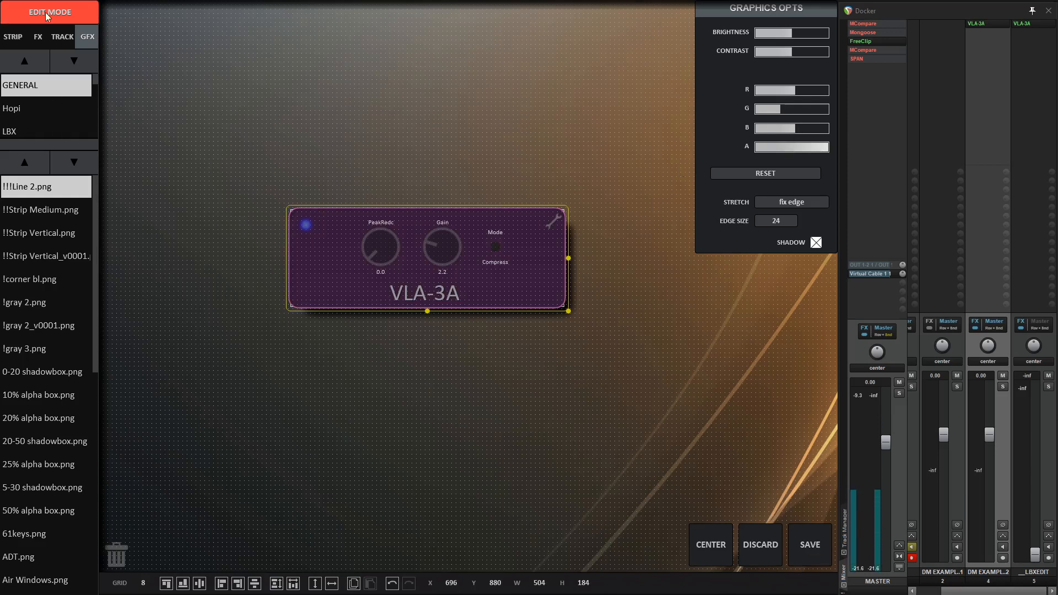
pyautogui.click(535, 337)
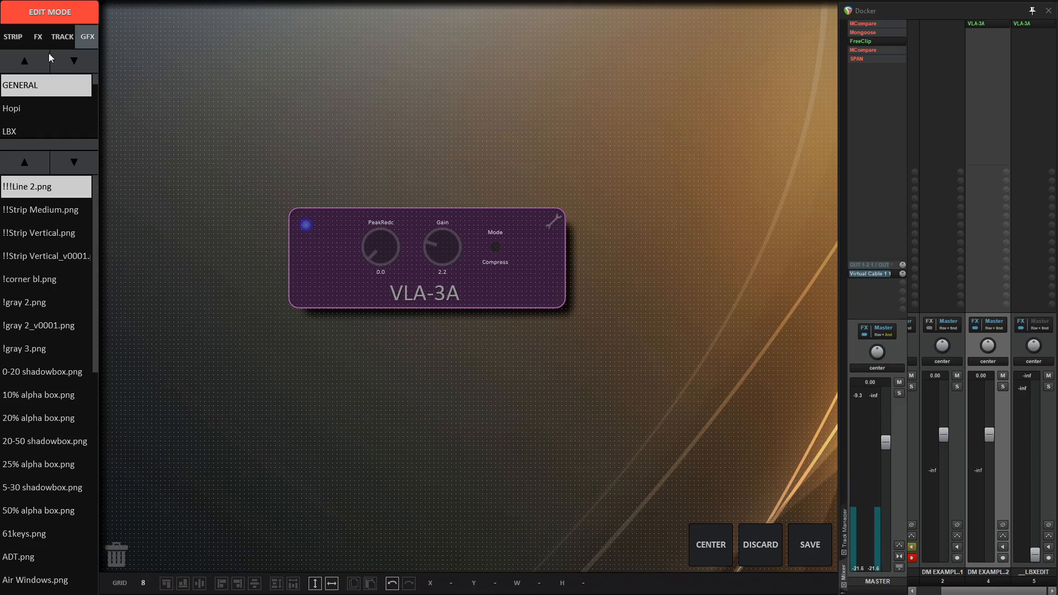
# Return to the strip's FX controls and switch from edit mode to test mode
pyautogui.click(40, 38)
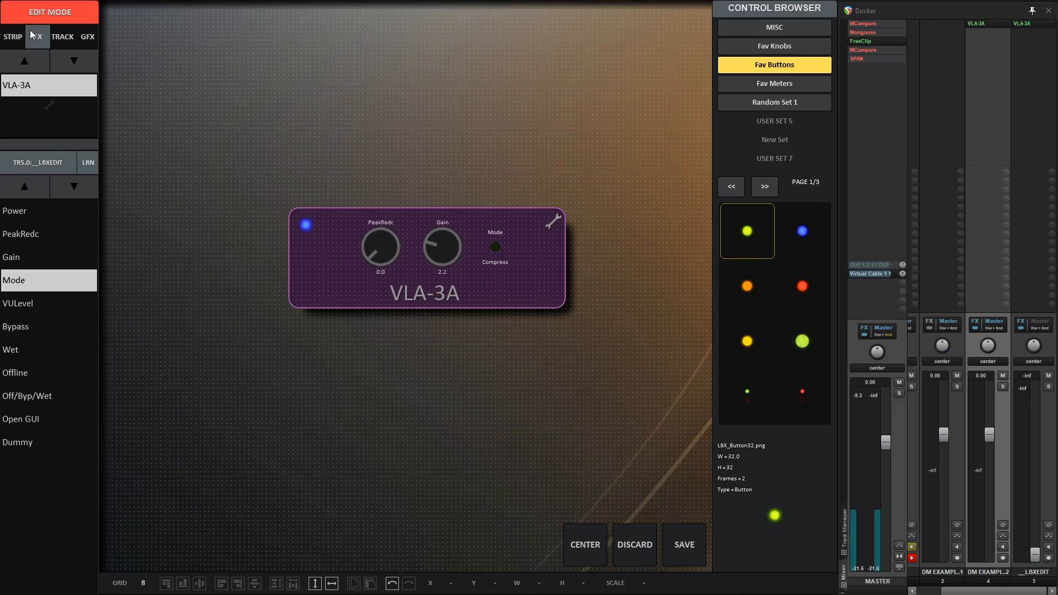
pyautogui.click(54, 16)
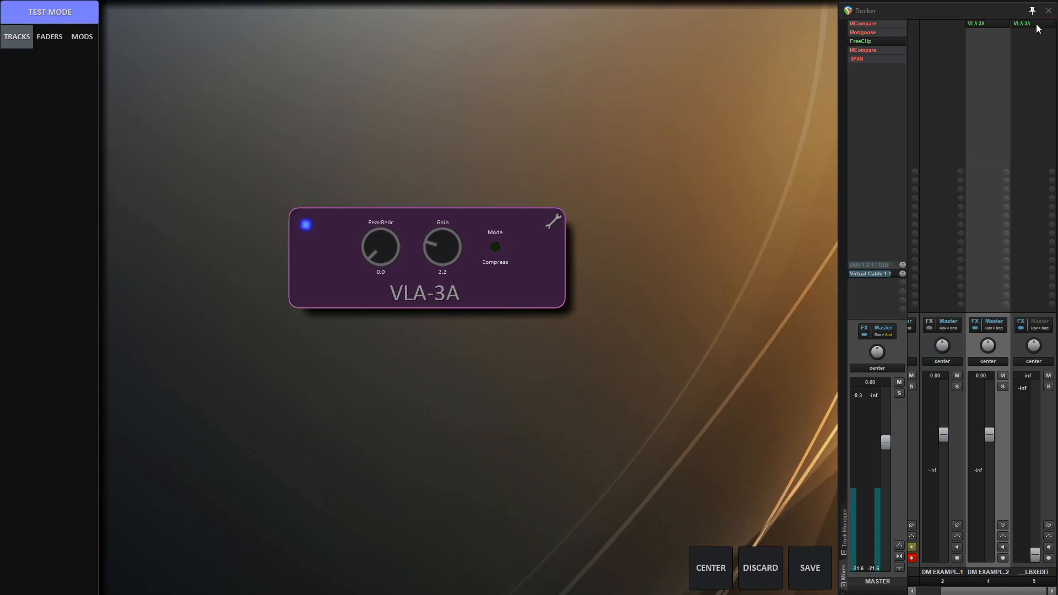
# Open the VLA-3A plugin window on the __LBXEDIT track and test the strip's PeakRedc knob and Mode switch against it
pyautogui.moveTo(472, 138); pyautogui.dragTo(516, 173)
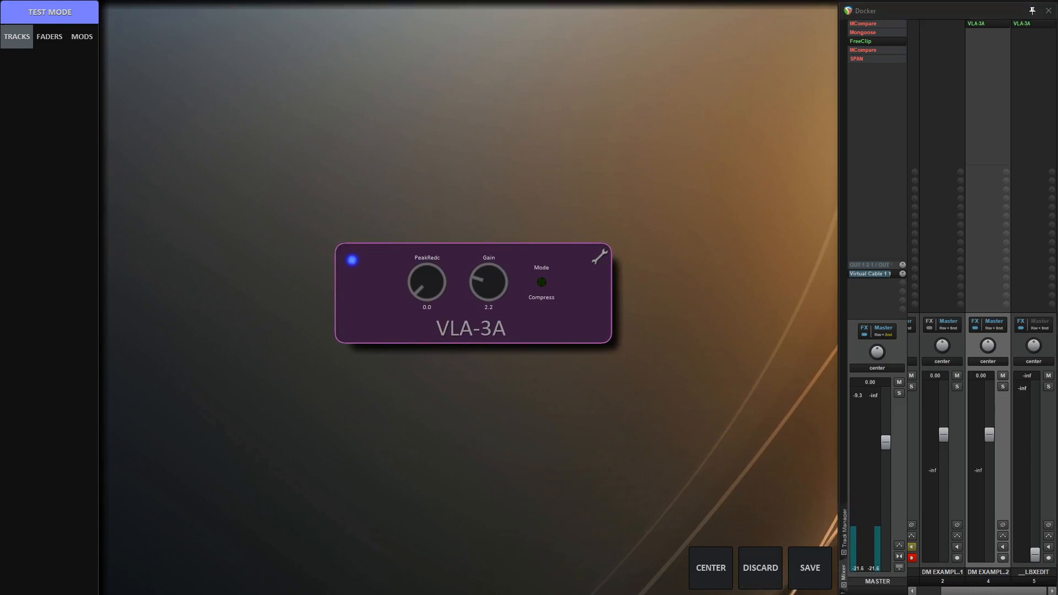
pyautogui.click(1022, 23)
pyautogui.moveTo(817, 64); pyautogui.dragTo(797, 99)
pyautogui.moveTo(438, 296)
pyautogui.mouseDown()
pyautogui.moveTo(437, 210)
pyautogui.moveTo(430, 292)
pyautogui.mouseUp()
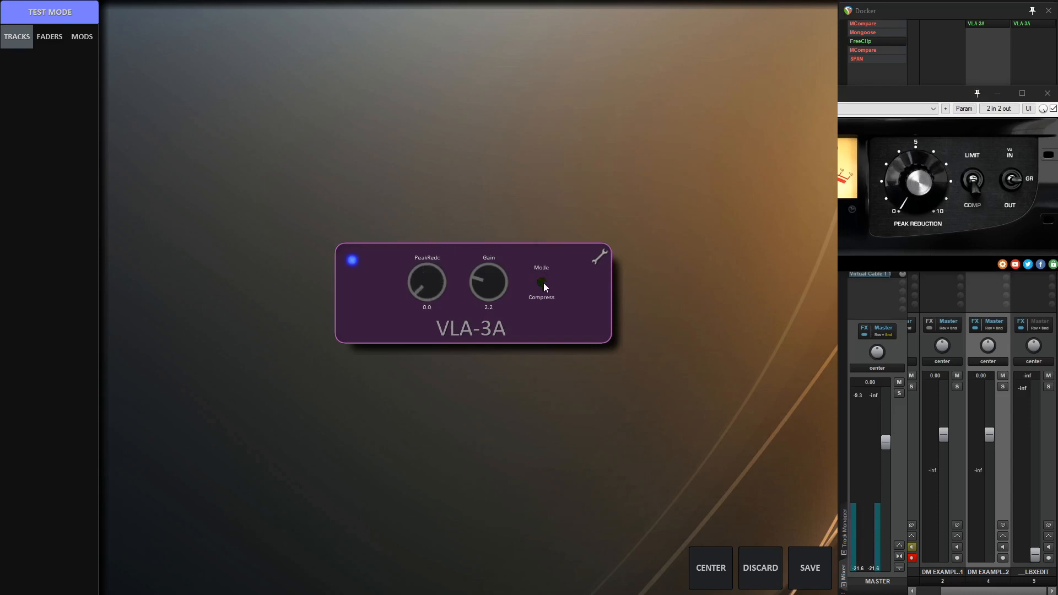
pyautogui.click(543, 283)
pyautogui.click(543, 283)
pyautogui.click(543, 283)
pyautogui.click(543, 283)
# Test the strip's Gain knob against the plugin's own gain control, and close the VLA-3A plugin window
pyautogui.moveTo(850, 99); pyautogui.dragTo(1004, 103)
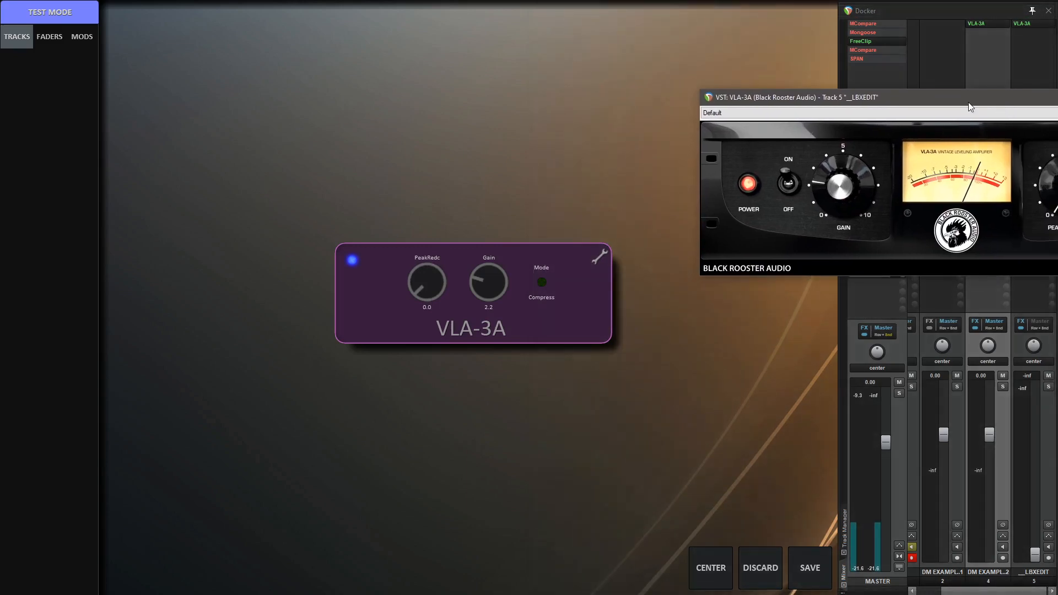
pyautogui.moveTo(887, 105); pyautogui.dragTo(956, 110)
pyautogui.moveTo(485, 300); pyautogui.dragTo(456, 294)
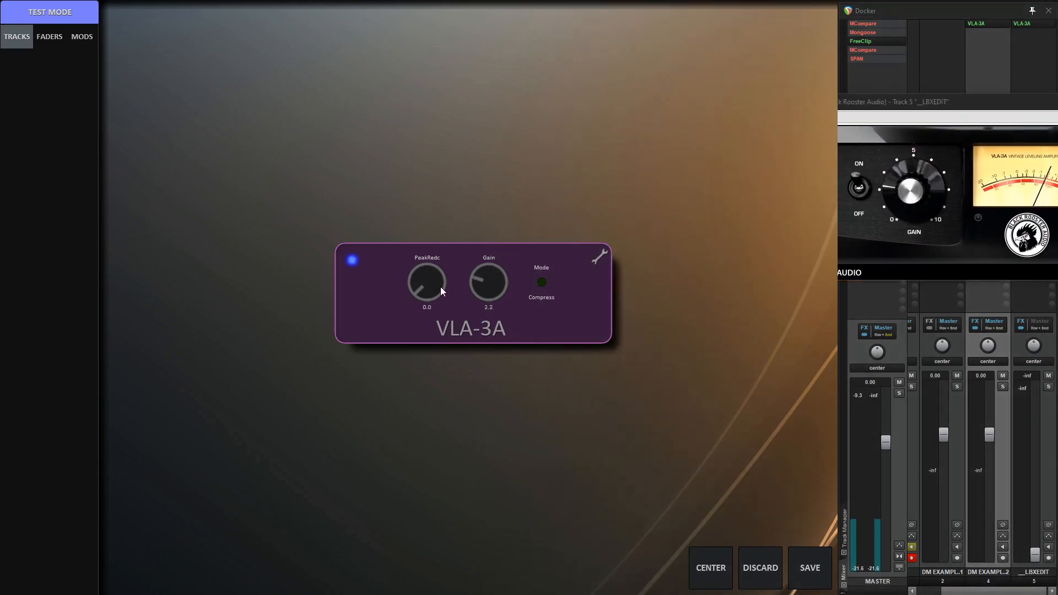
pyautogui.moveTo(948, 101); pyautogui.dragTo(702, 89)
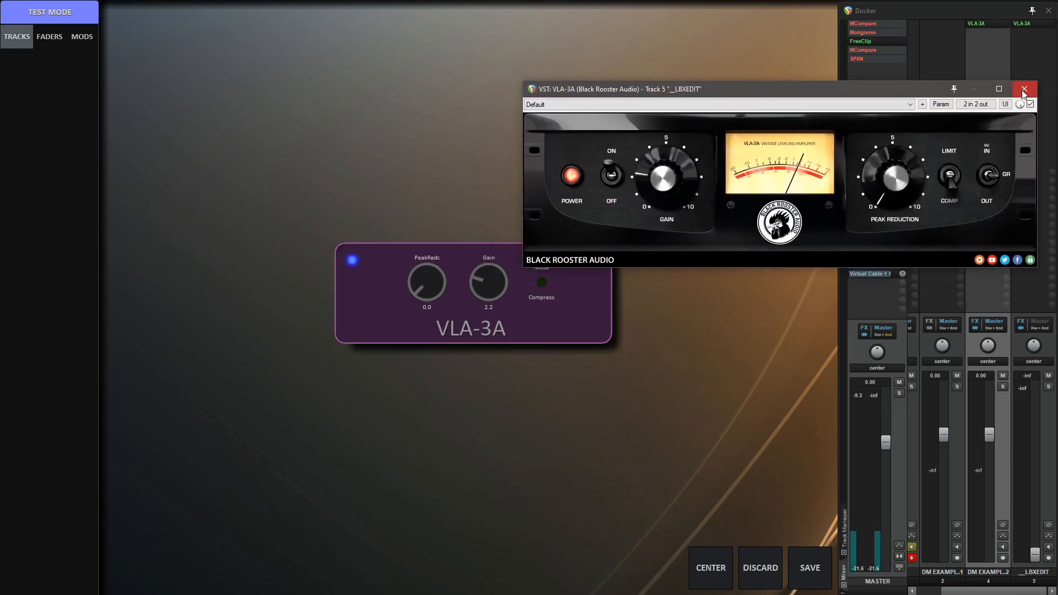
pyautogui.click(1024, 89)
# Switch back to edit mode, centre the strip and look at the available track controls before returning to the FX parameters
pyautogui.click(39, 13)
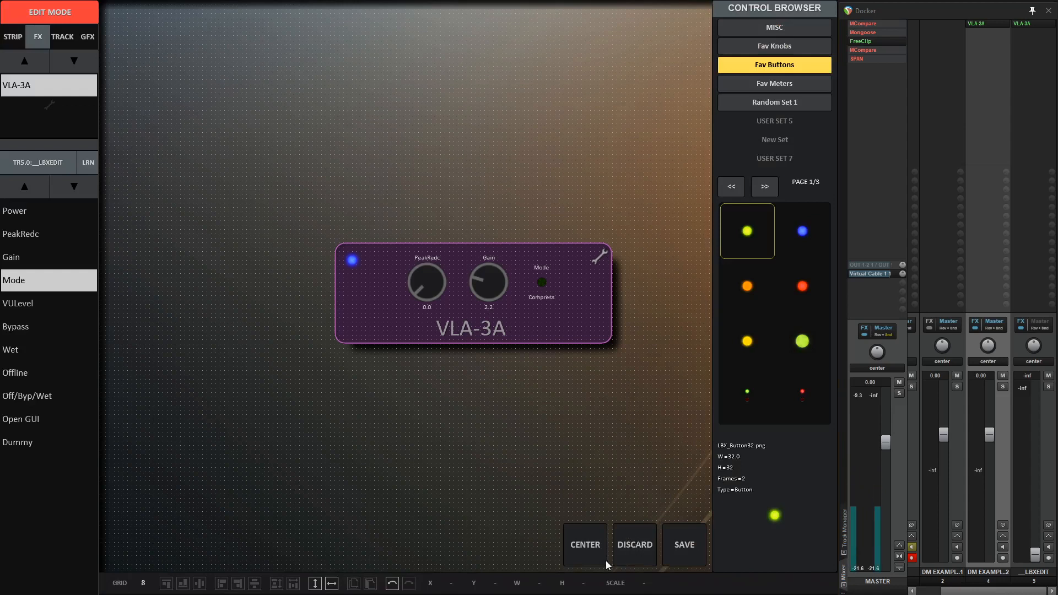
pyautogui.click(581, 546)
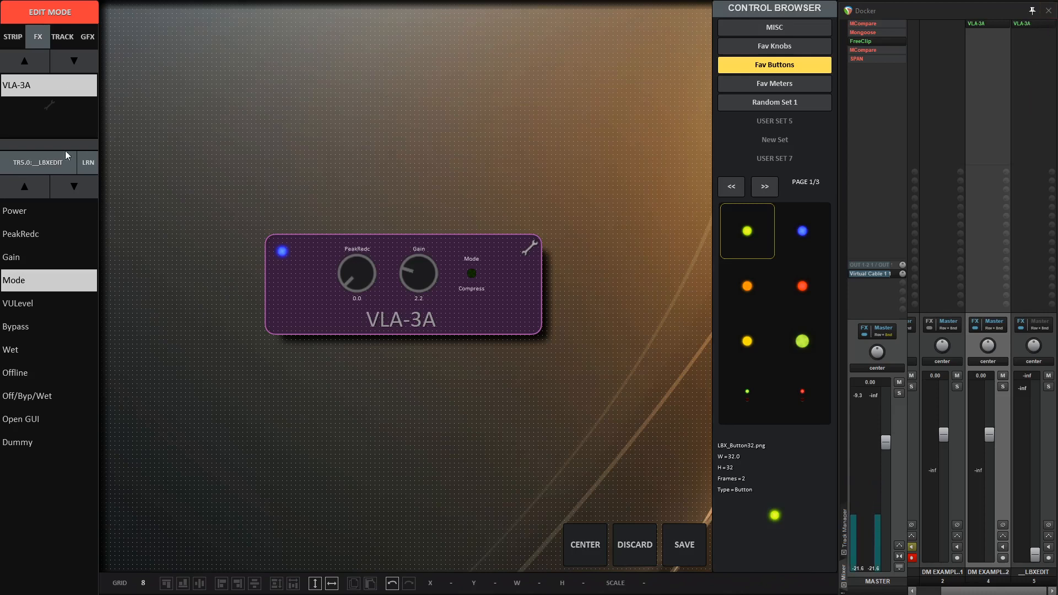
pyautogui.click(64, 38)
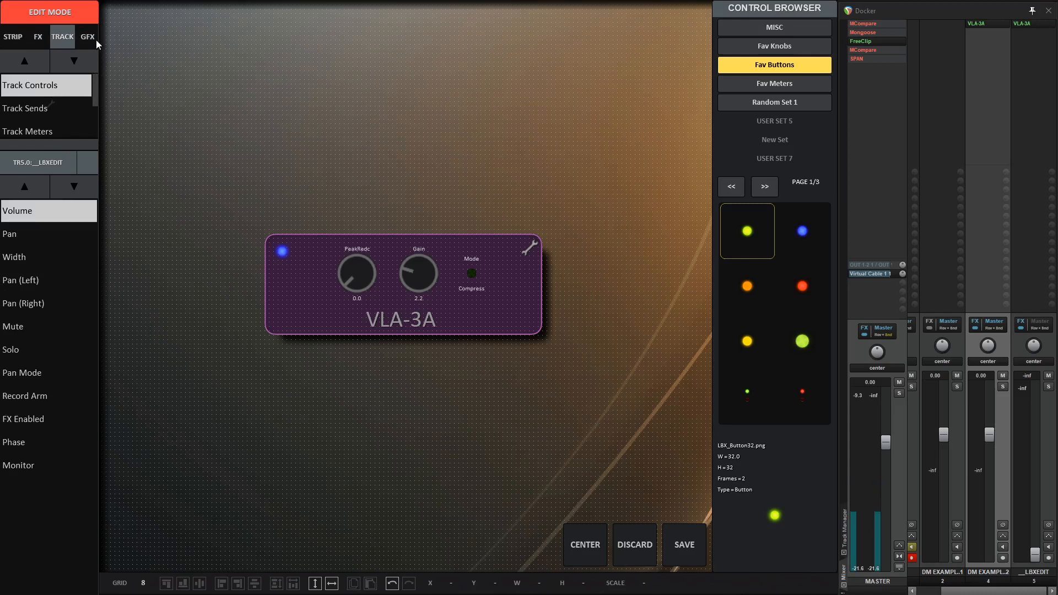
pyautogui.click(46, 38)
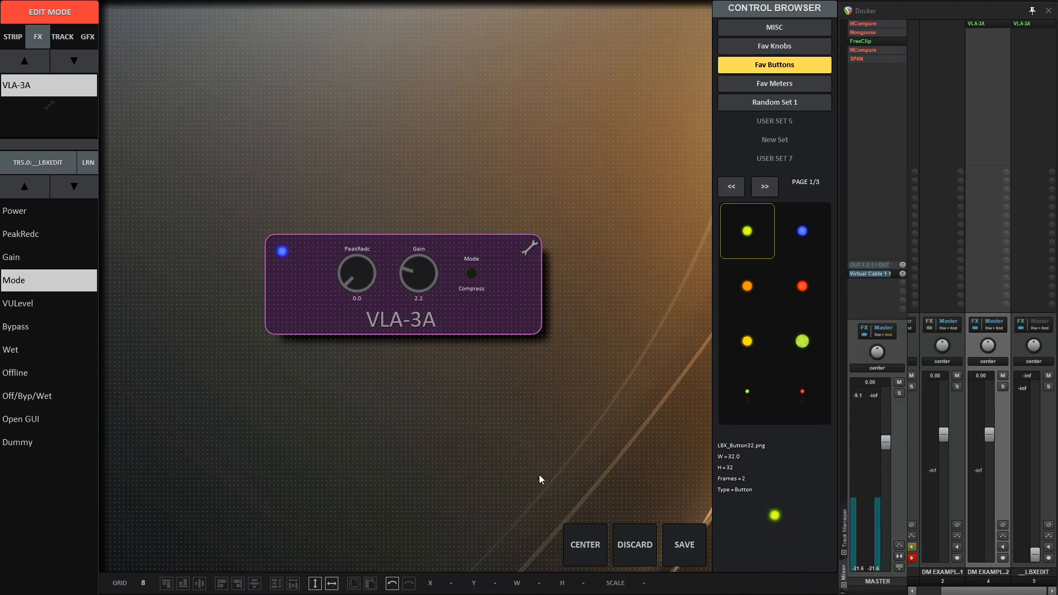
# Save the strip under the name VLA-3A and refresh the DM EXAMPLE 2 page to load it
pyautogui.click(683, 546)
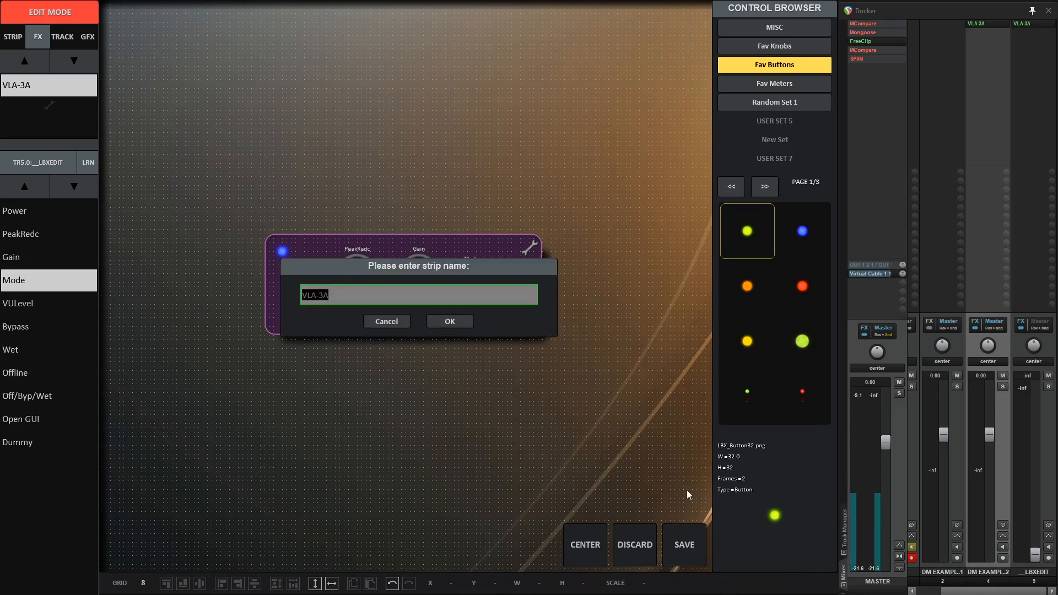
pyautogui.click(438, 319)
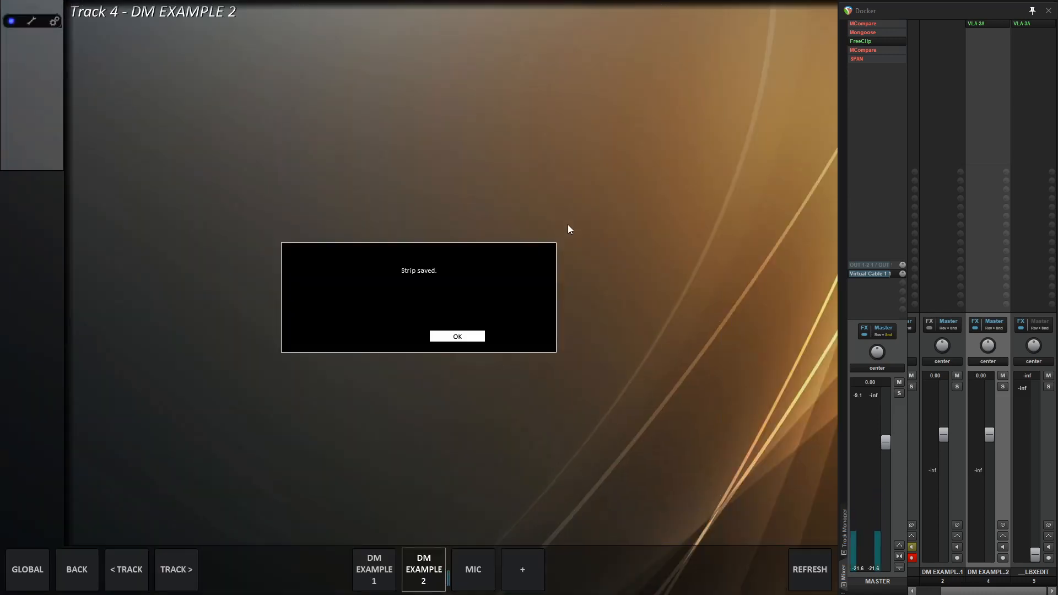
pyautogui.click(467, 335)
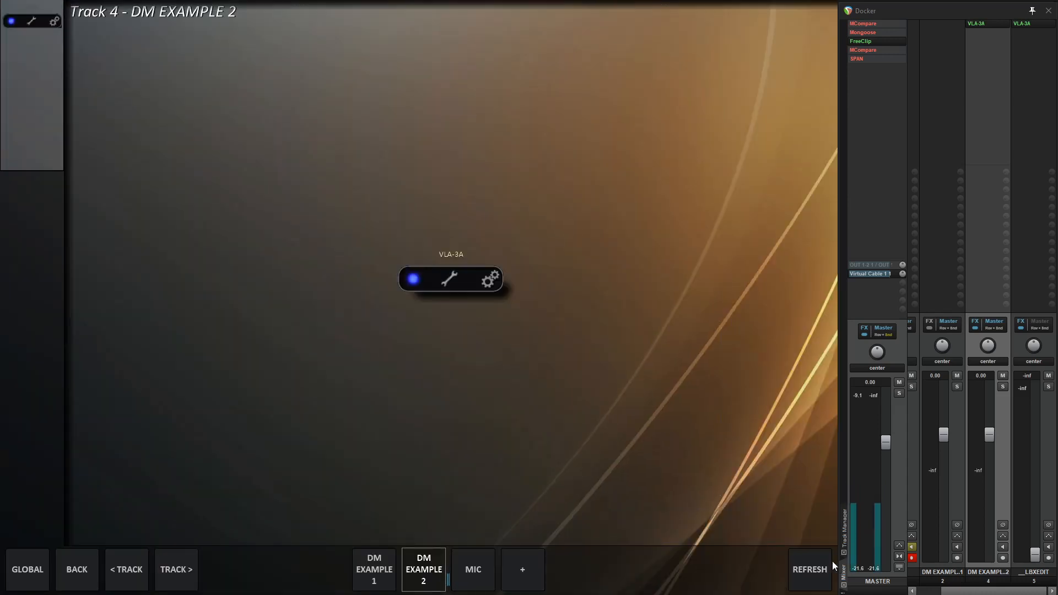
pyautogui.click(823, 579)
pyautogui.moveTo(477, 212)
pyautogui.mouseDown()
pyautogui.moveTo(476, 225)
pyautogui.moveTo(487, 197)
pyautogui.mouseUp()
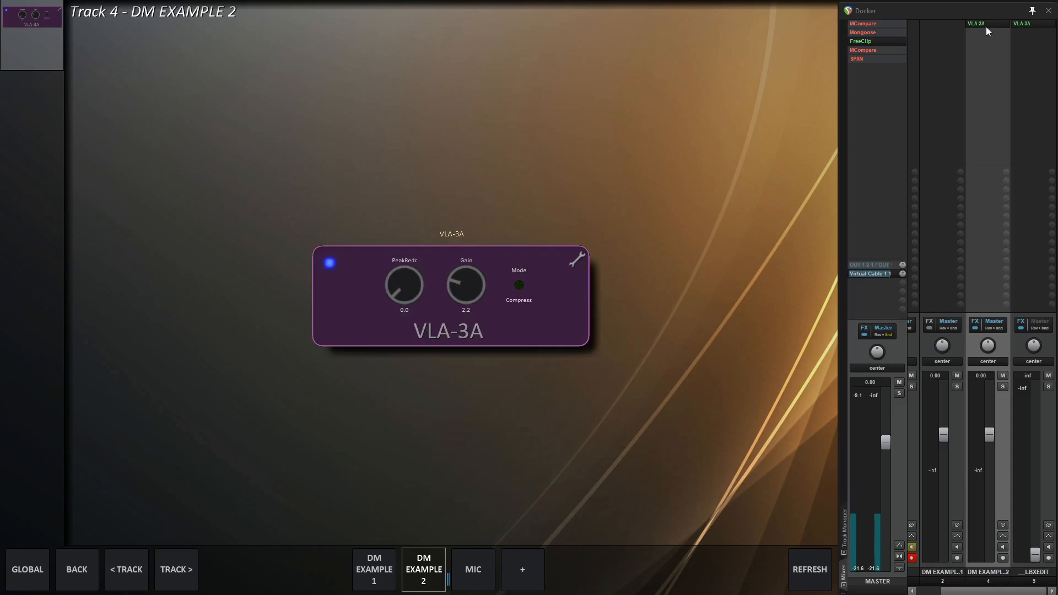
# Duplicate the VLA-3A plugin on the DM EXAMPLE 2 track and add the Sie-Q (SoundToys) plugin after the copy
pyautogui.moveTo(985, 24); pyautogui.dragTo(989, 44)
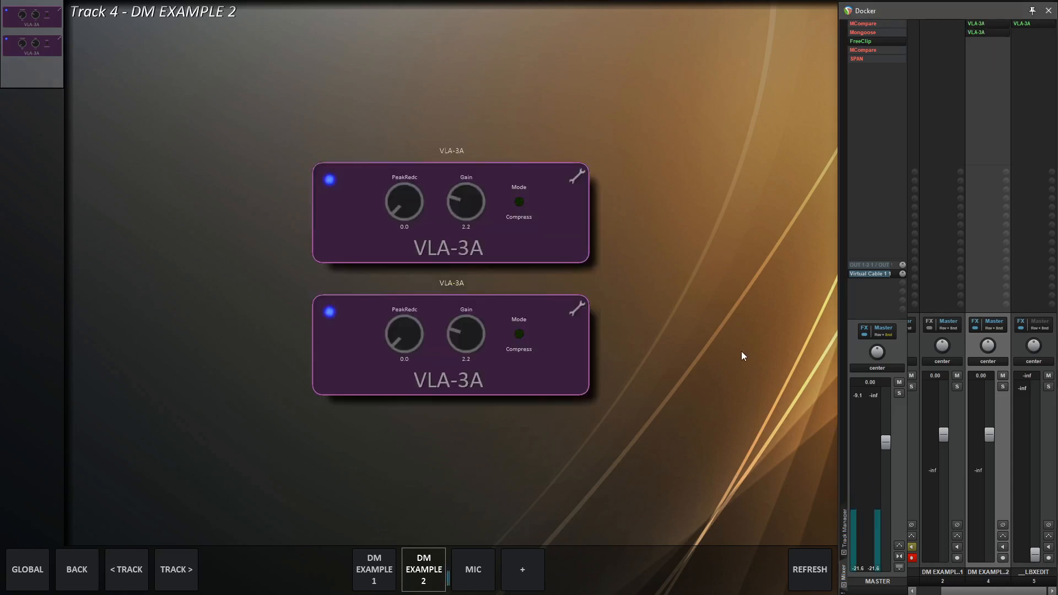
pyautogui.click(726, 338)
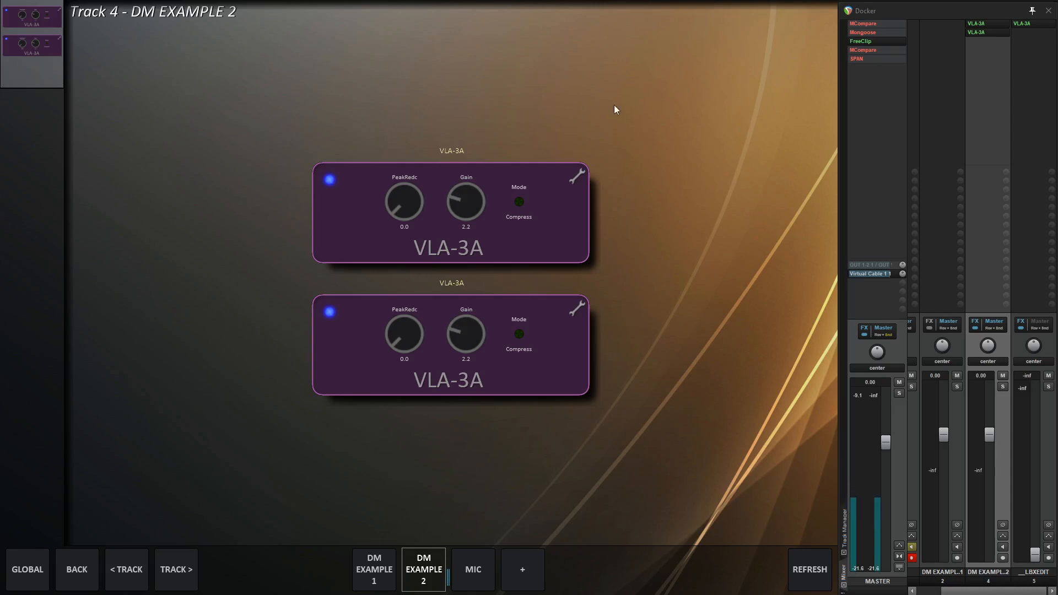
pyautogui.doubleClick(982, 46)
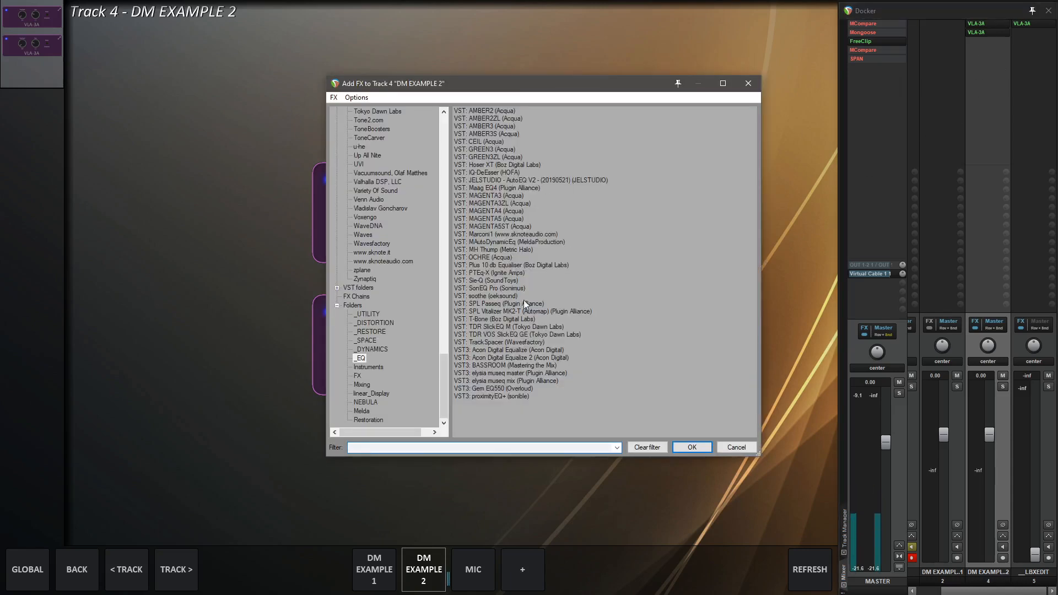
pyautogui.doubleClick(500, 281)
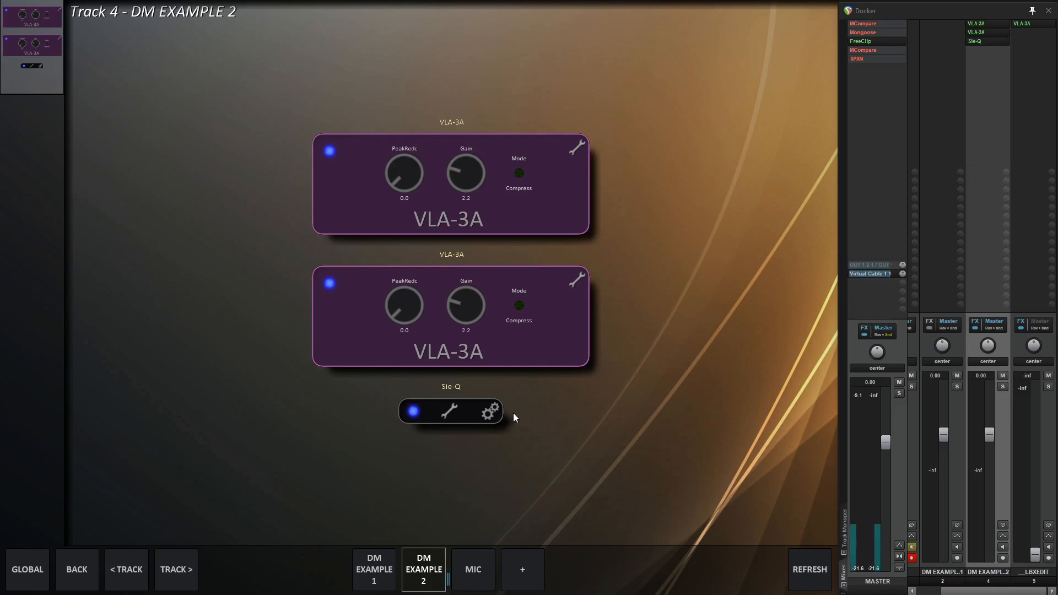
# Switch to the DM EXAMPLE 1 track page and return to DM EXAMPLE 2 to check its plugin strips
pyautogui.click(379, 577)
pyautogui.click(422, 570)
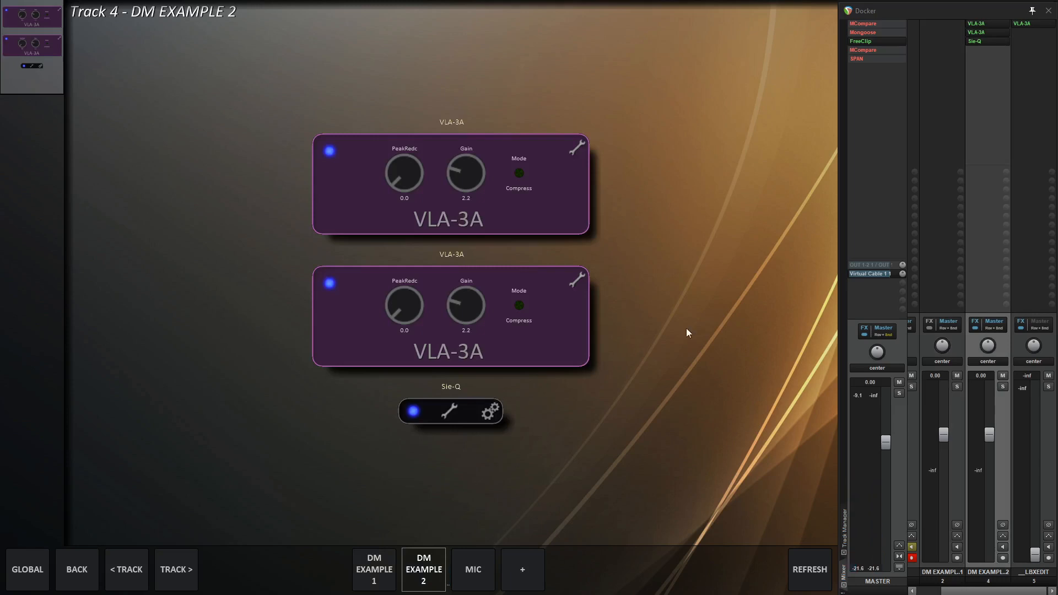
pyautogui.moveTo(686, 328)
pyautogui.mouseDown()
pyautogui.moveTo(687, 175)
pyautogui.moveTo(683, 323)
pyautogui.mouseUp()
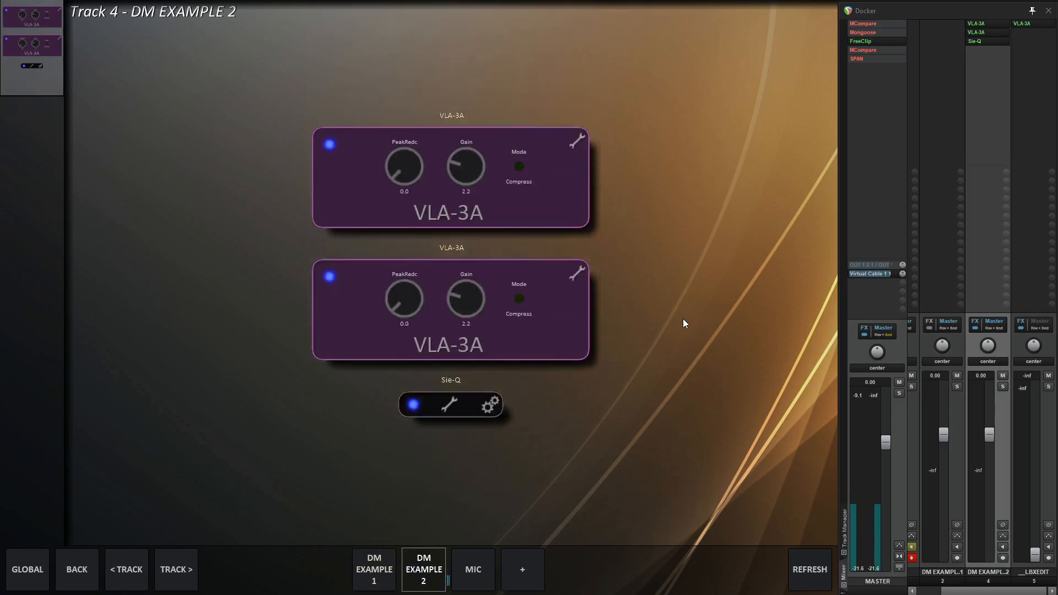
# Open the strips browser above the track page and show the FAVS folder
pyautogui.rightClick(682, 322)
pyautogui.click(90, 7)
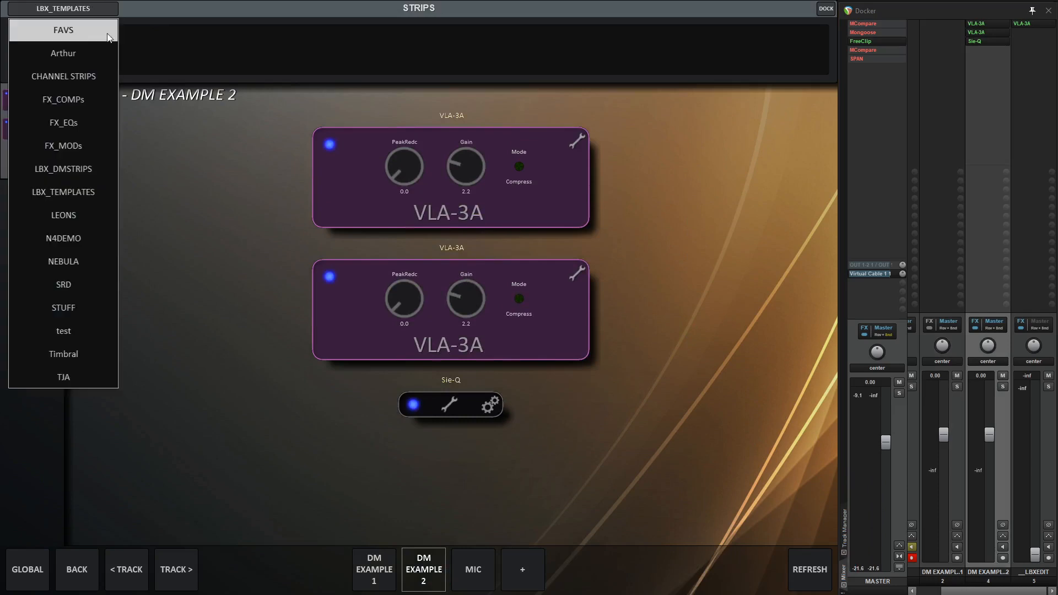
pyautogui.click(86, 30)
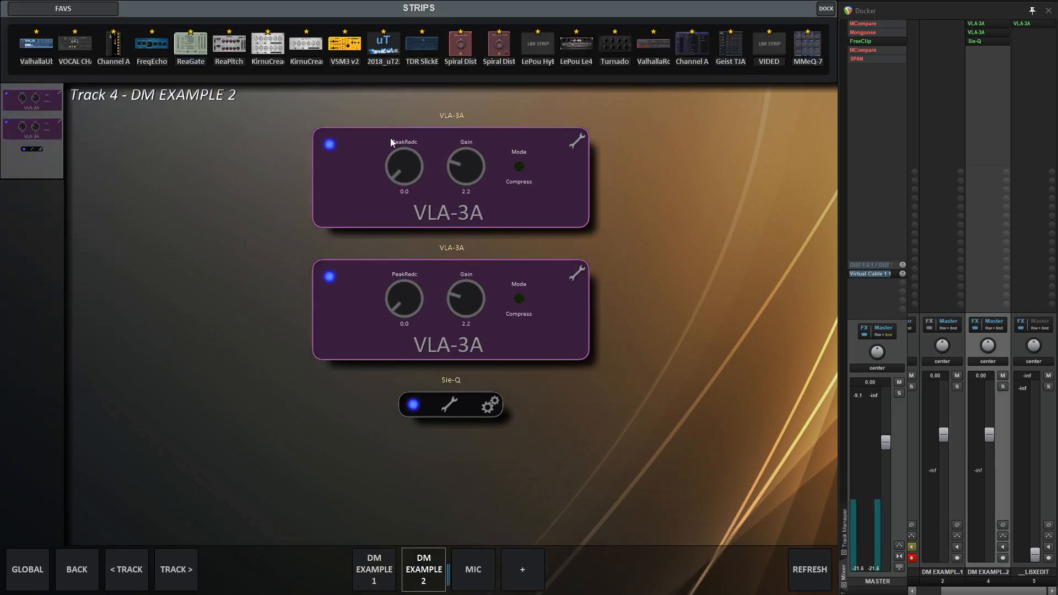
# Reorder the strips to VLA-3A, Sie-Q, VLA-3A, with the first VLA-3A's Gain at 8.6 and PeakRedc at 4.5
pyautogui.moveTo(454, 262); pyautogui.dragTo(461, 412)
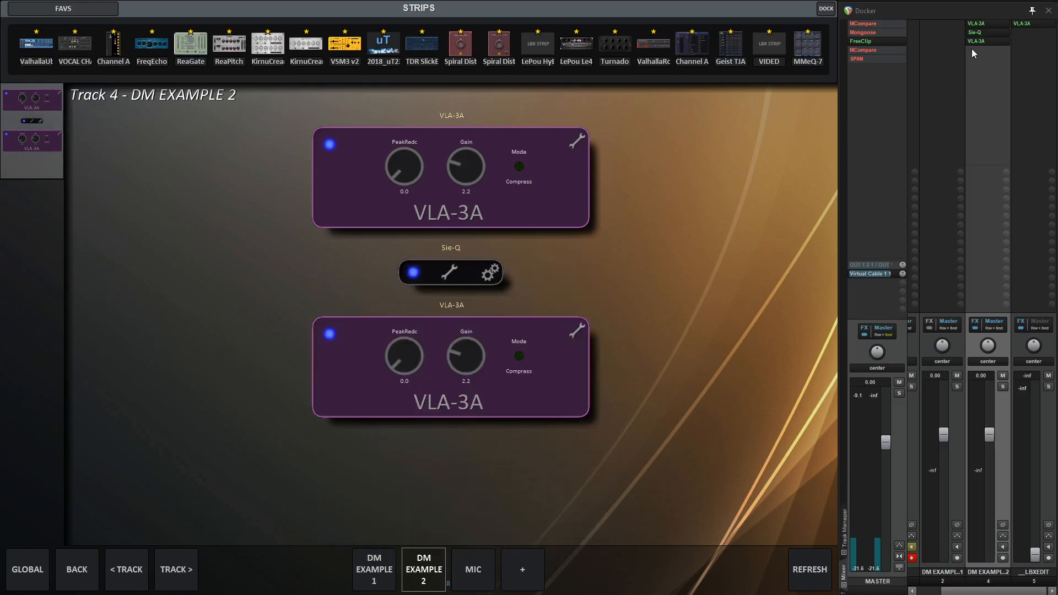
pyautogui.moveTo(475, 365); pyautogui.dragTo(479, 320)
pyautogui.moveTo(399, 363); pyautogui.dragTo(465, 129)
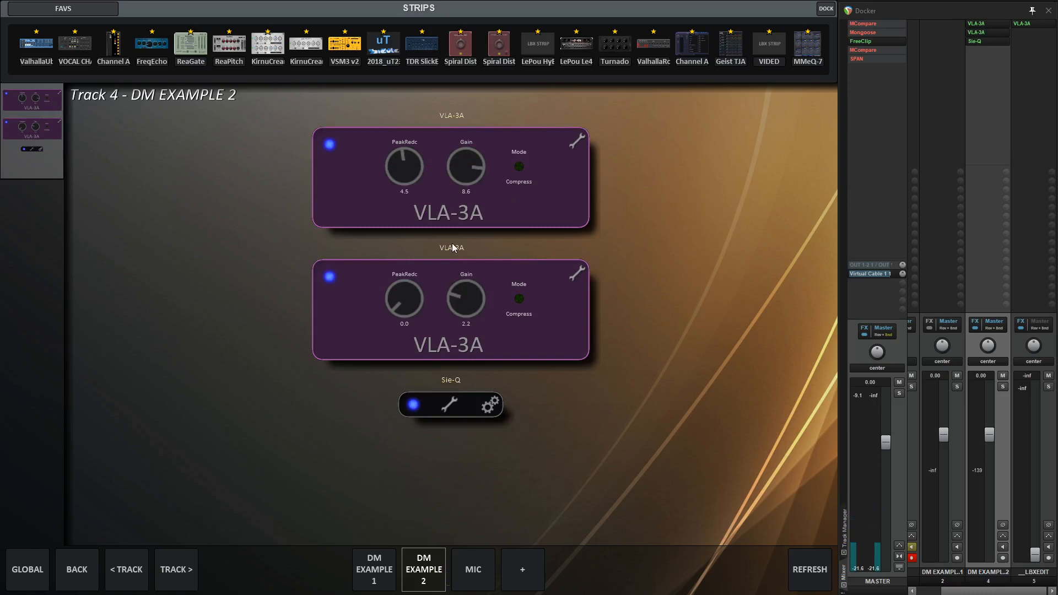
pyautogui.moveTo(458, 279); pyautogui.dragTo(474, 435)
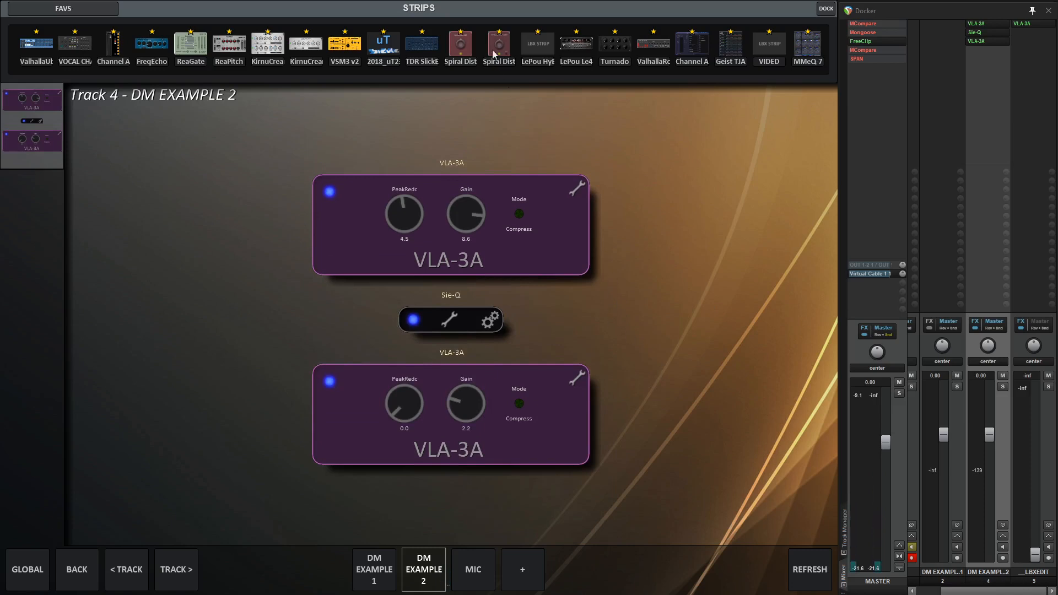
# Insert the first Spiral Distort favourite strip above the top VLA-3A and turn its knob up slightly
pyautogui.moveTo(461, 44); pyautogui.dragTo(464, 163)
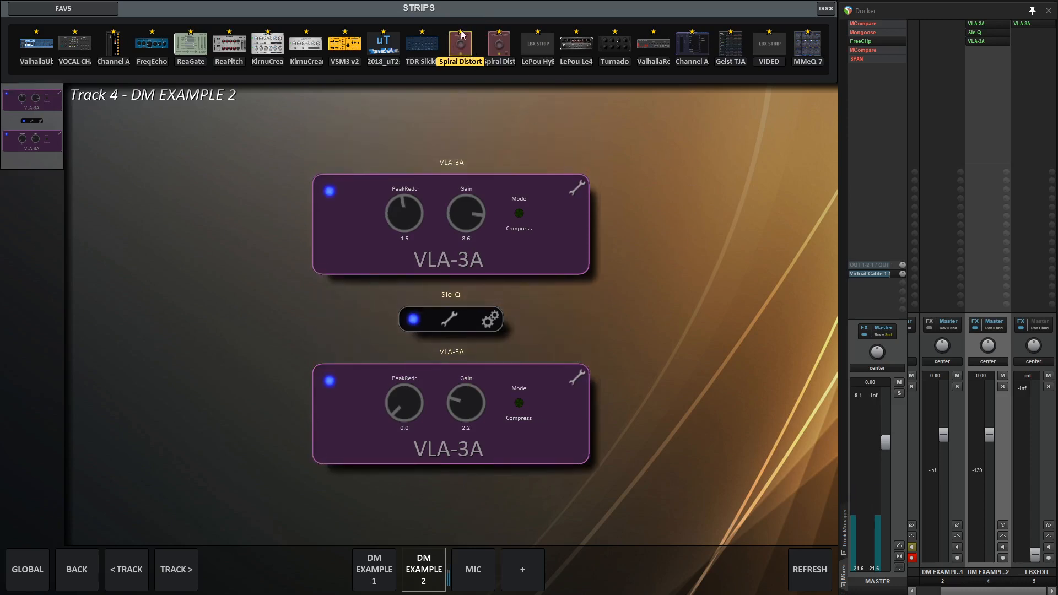
pyautogui.moveTo(461, 44); pyautogui.dragTo(472, 160)
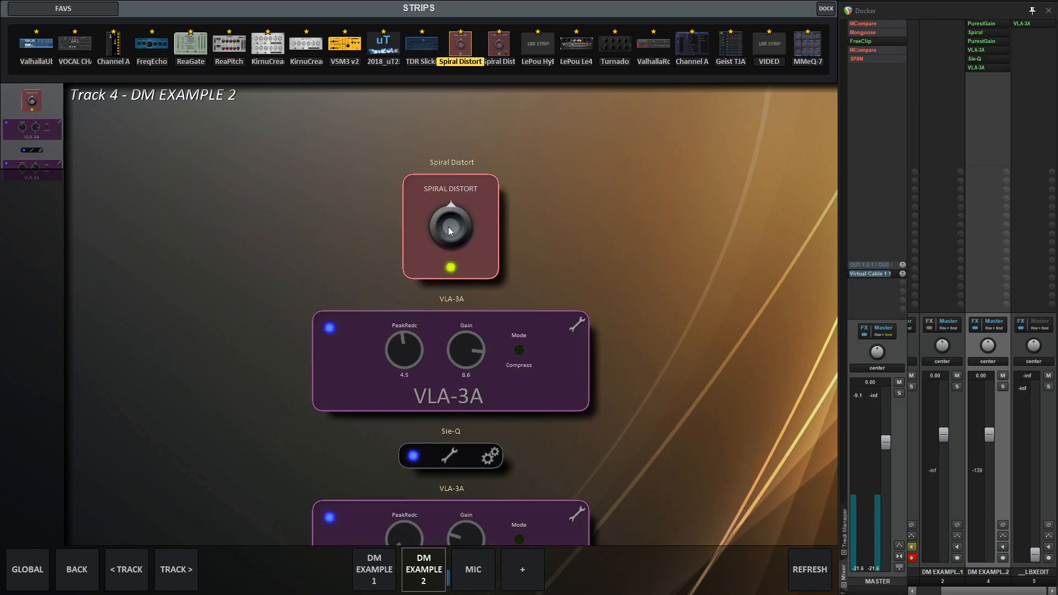
pyautogui.moveTo(451, 227); pyautogui.dragTo(475, 237)
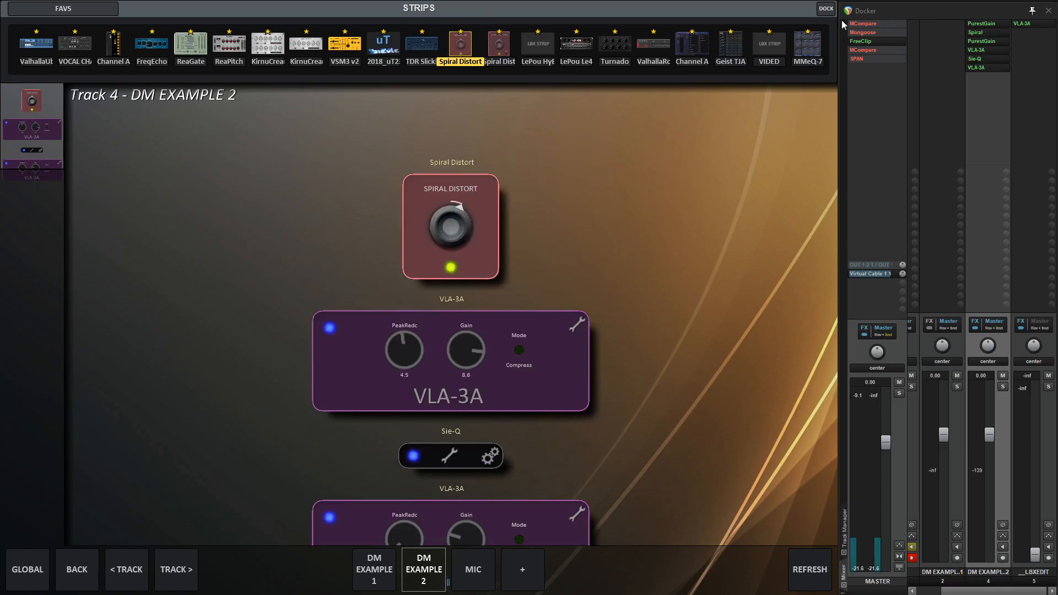
# Open both PurestGain plugin windows for comparison and turn the Spiral Distort knob until their gains reach about +19.68 and -19.68 dB
pyautogui.click(981, 42)
pyautogui.doubleClick(981, 43)
pyautogui.moveTo(837, 122); pyautogui.dragTo(831, 182)
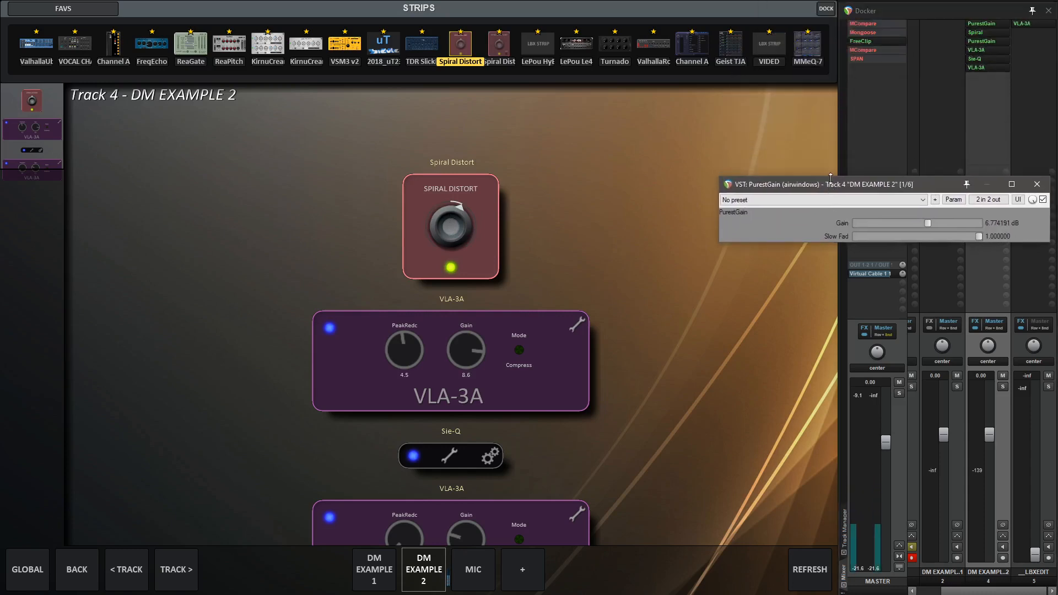
pyautogui.moveTo(903, 184); pyautogui.dragTo(902, 120)
pyautogui.moveTo(450, 228)
pyautogui.mouseDown()
pyautogui.moveTo(457, 208)
pyautogui.moveTo(457, 223)
pyautogui.mouseUp()
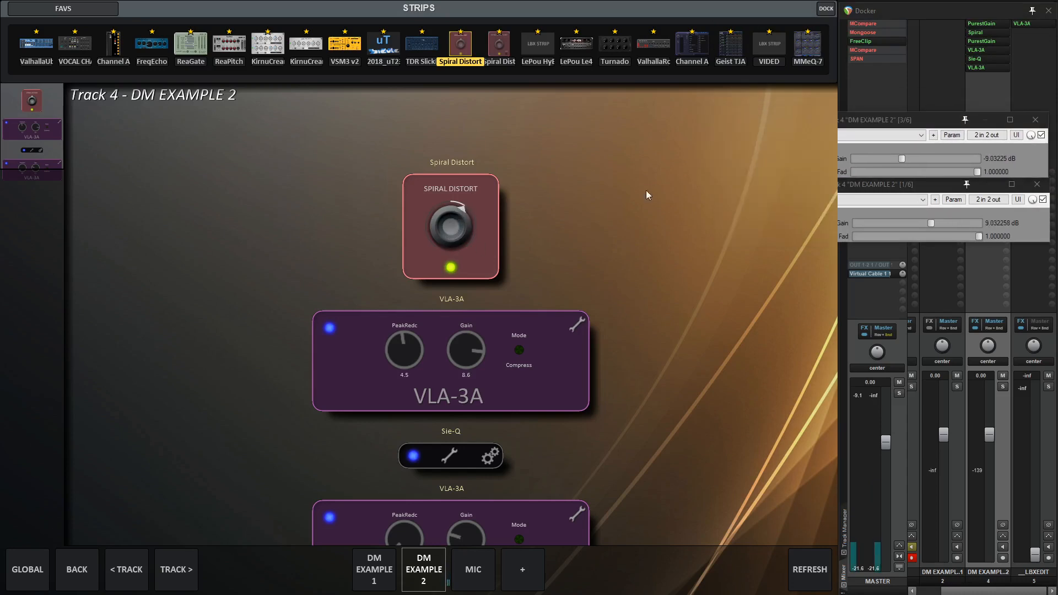
pyautogui.moveTo(908, 120); pyautogui.dragTo(910, 268)
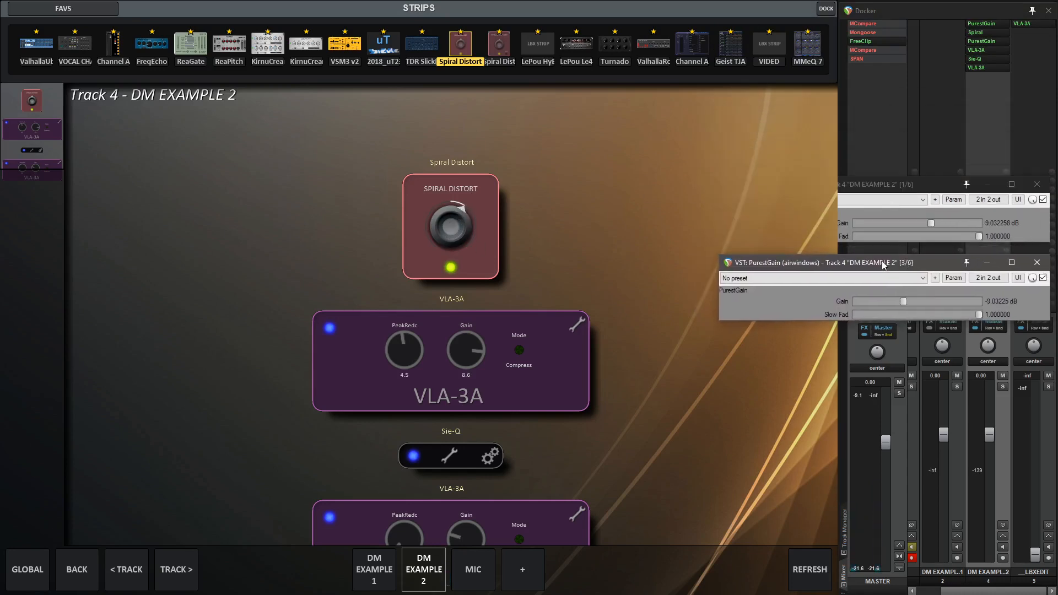
pyautogui.moveTo(459, 222); pyautogui.dragTo(478, 191)
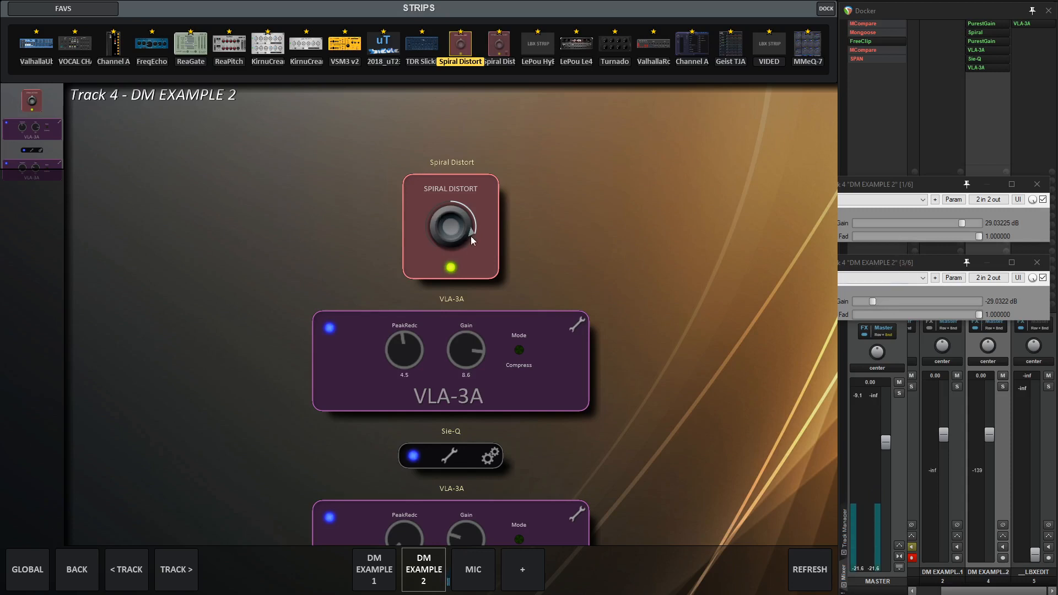
pyautogui.moveTo(471, 239)
pyautogui.mouseDown()
pyautogui.moveTo(470, 274)
pyautogui.moveTo(466, 251)
pyautogui.mouseUp()
# Toggle the Spiral Distort strip's power light repeatedly, leaving it on, and close both PurestGain windows
pyautogui.click(450, 267)
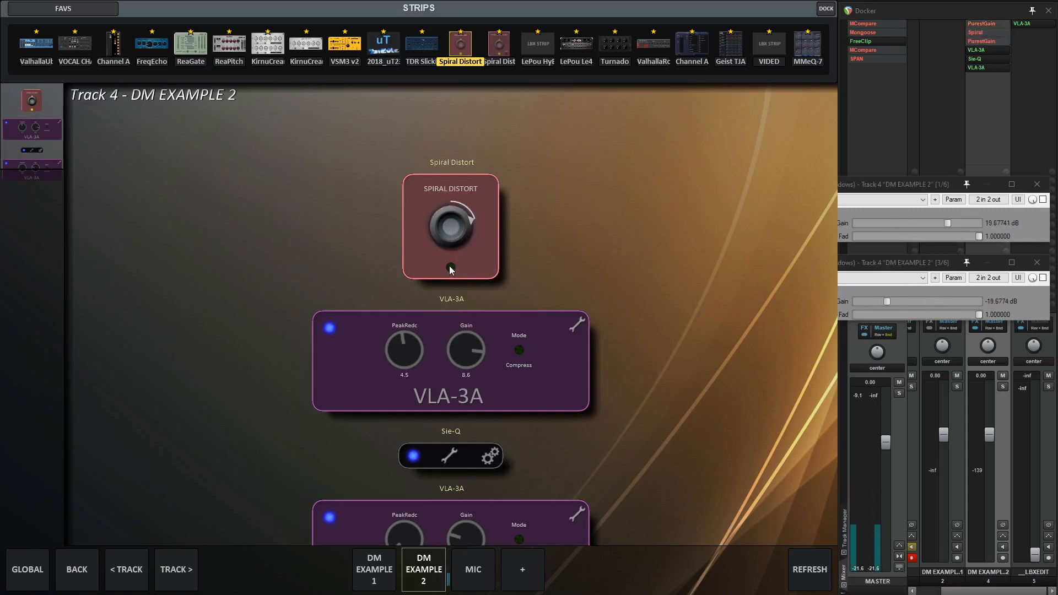
pyautogui.click(454, 270)
pyautogui.click(454, 270)
pyautogui.click(451, 268)
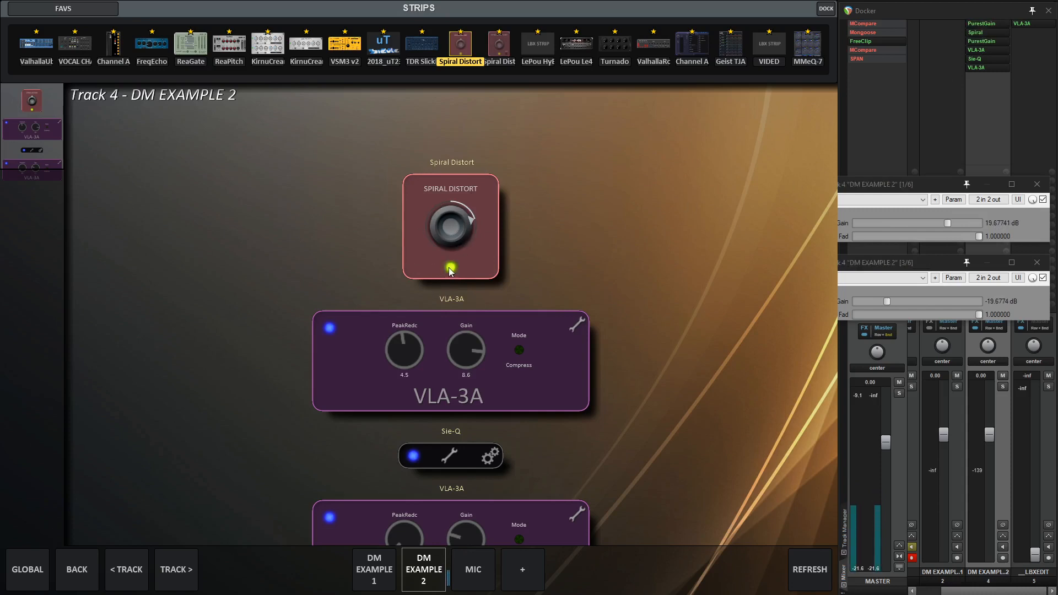
pyautogui.click(1041, 190)
pyautogui.click(1041, 190)
pyautogui.click(1037, 263)
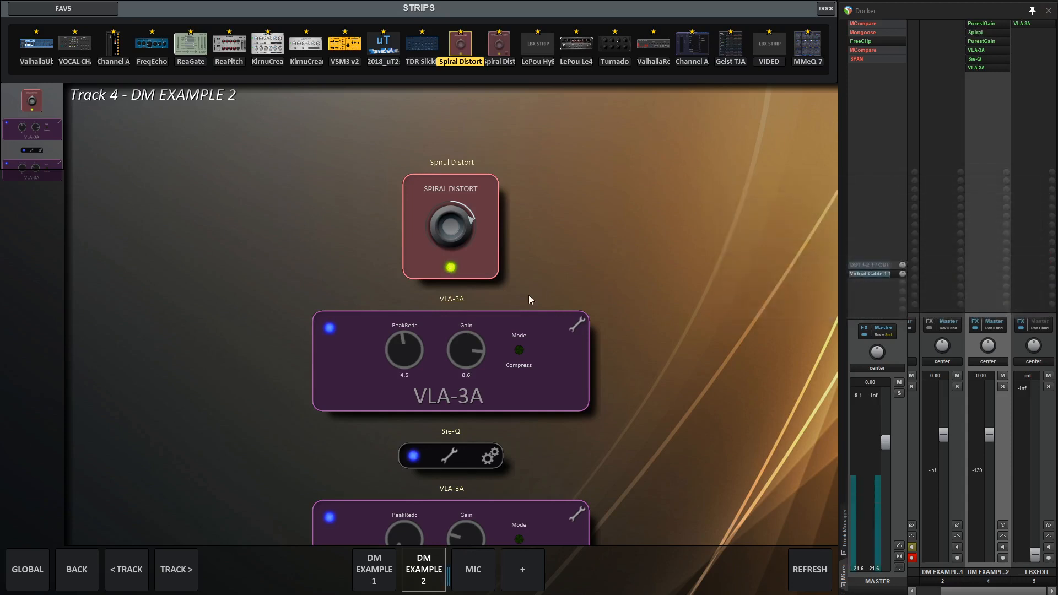
# Turn the Spiral Distort knob down slightly and open the page's refresh options
pyautogui.moveTo(441, 230); pyautogui.dragTo(465, 235)
pyautogui.rightClick(809, 570)
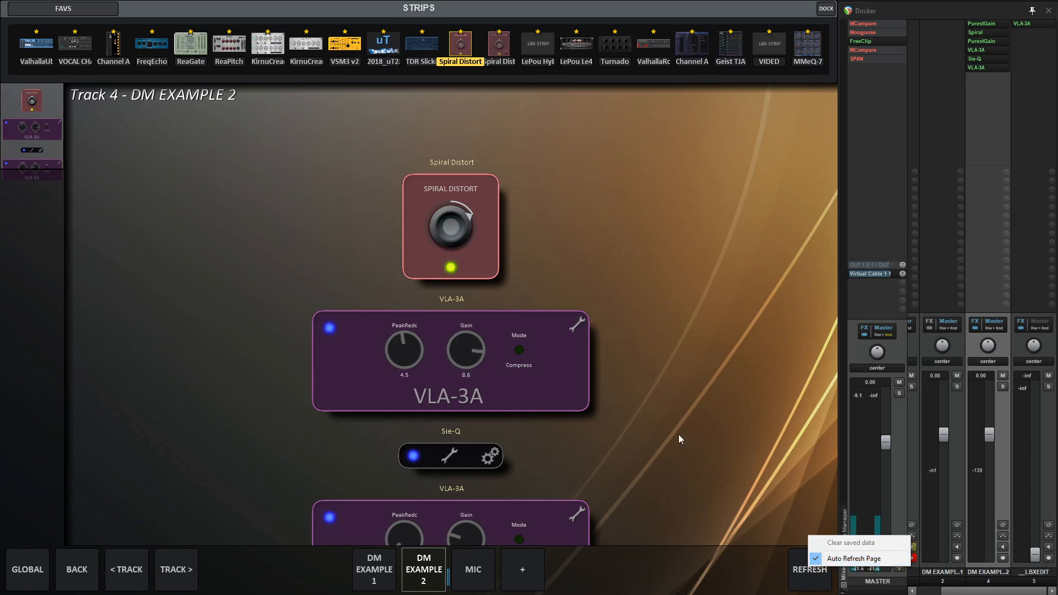
# Refresh the page, turn the Spiral Distort knob up slightly, and refresh the page again
pyautogui.moveTo(683, 443); pyautogui.dragTo(688, 387)
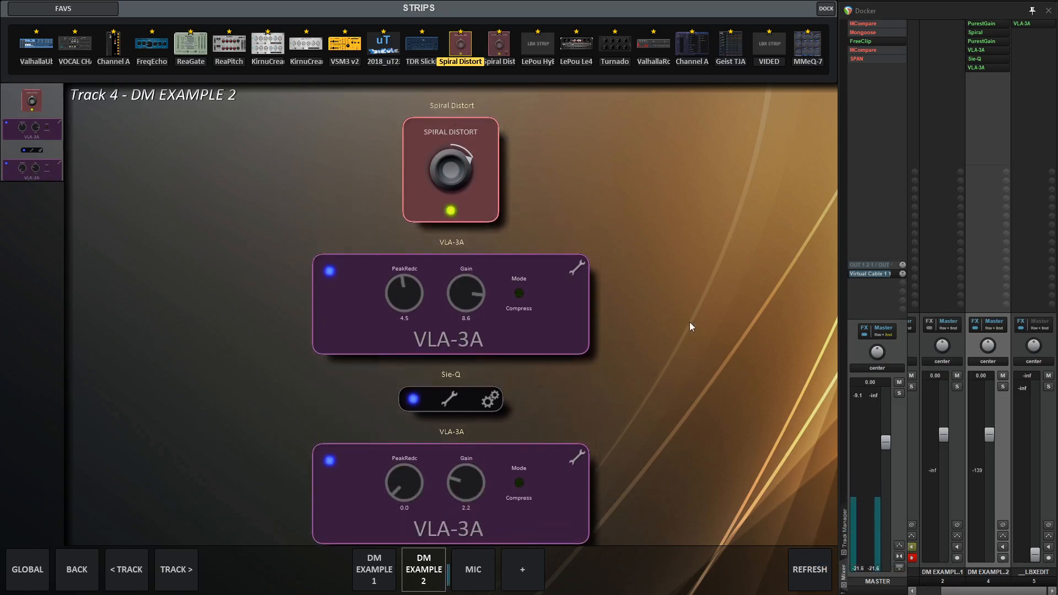
pyautogui.moveTo(690, 322); pyautogui.dragTo(693, 282)
pyautogui.click(820, 573)
pyautogui.moveTo(745, 315); pyautogui.dragTo(758, 441)
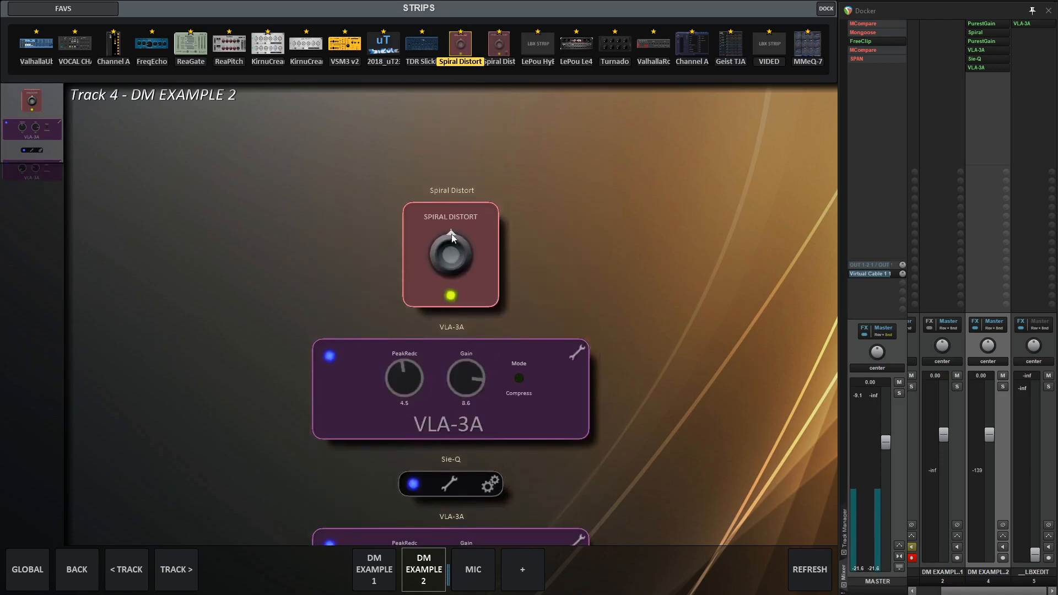
pyautogui.moveTo(453, 245); pyautogui.dragTo(465, 233)
pyautogui.click(811, 557)
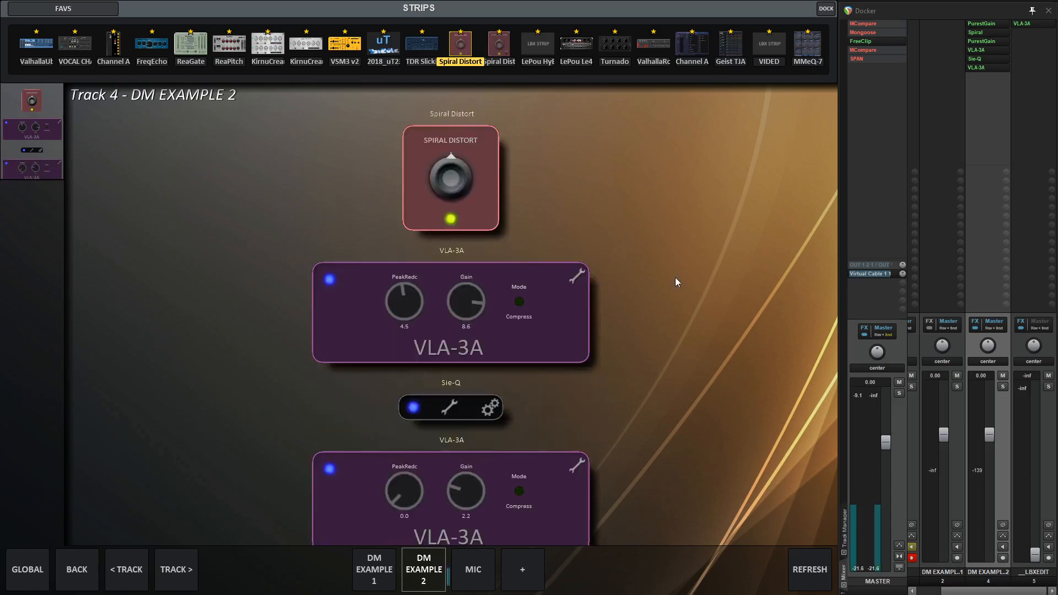
# Turn the Spiral Distort knob down slightly
pyautogui.scroll(2, 676, 277)
pyautogui.moveTo(458, 294); pyautogui.dragTo(458, 346)
pyautogui.moveTo(682, 350); pyautogui.dragTo(700, 238)
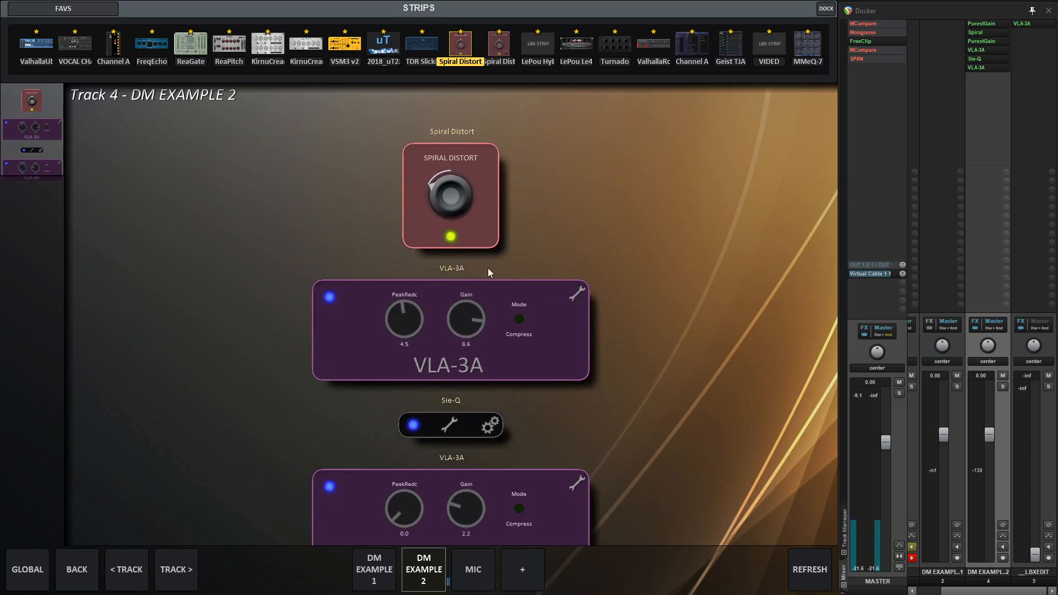
# Move the Spiral Distort strip below the top VLA-3A, to the end of the stack, and finally between Sie-Q and the lower VLA-3A
pyautogui.moveTo(456, 140); pyautogui.dragTo(464, 342)
pyautogui.moveTo(650, 344); pyautogui.dragTo(641, 277)
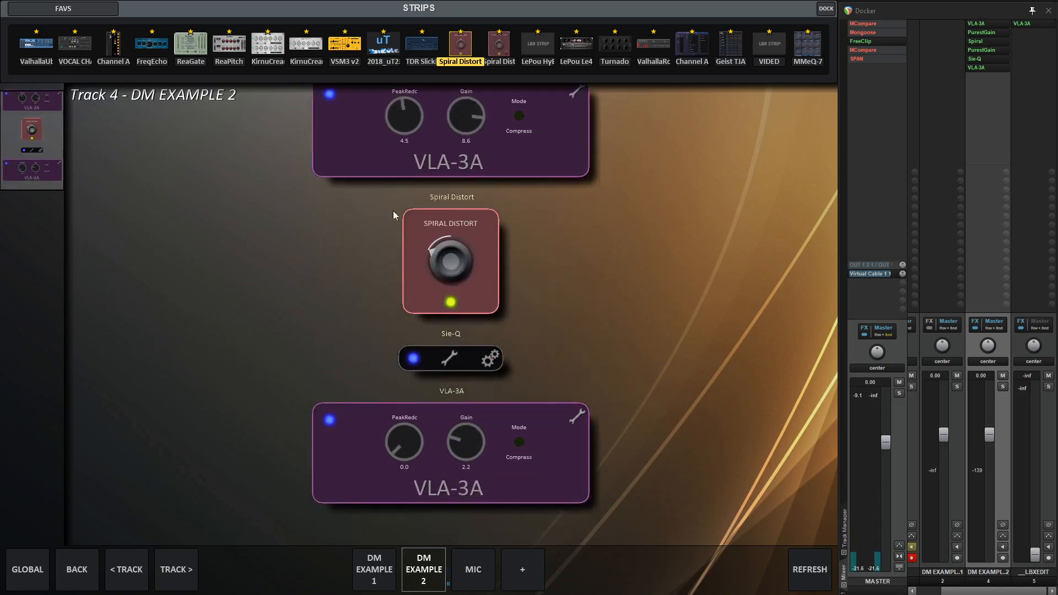
pyautogui.moveTo(457, 202); pyautogui.dragTo(450, 479)
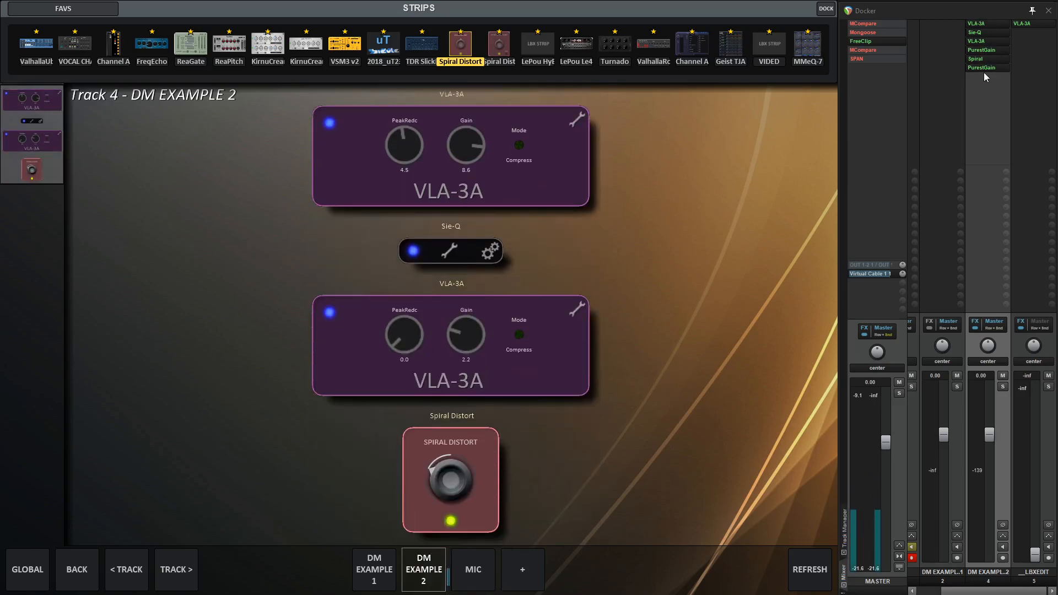
pyautogui.moveTo(460, 485); pyautogui.dragTo(485, 374)
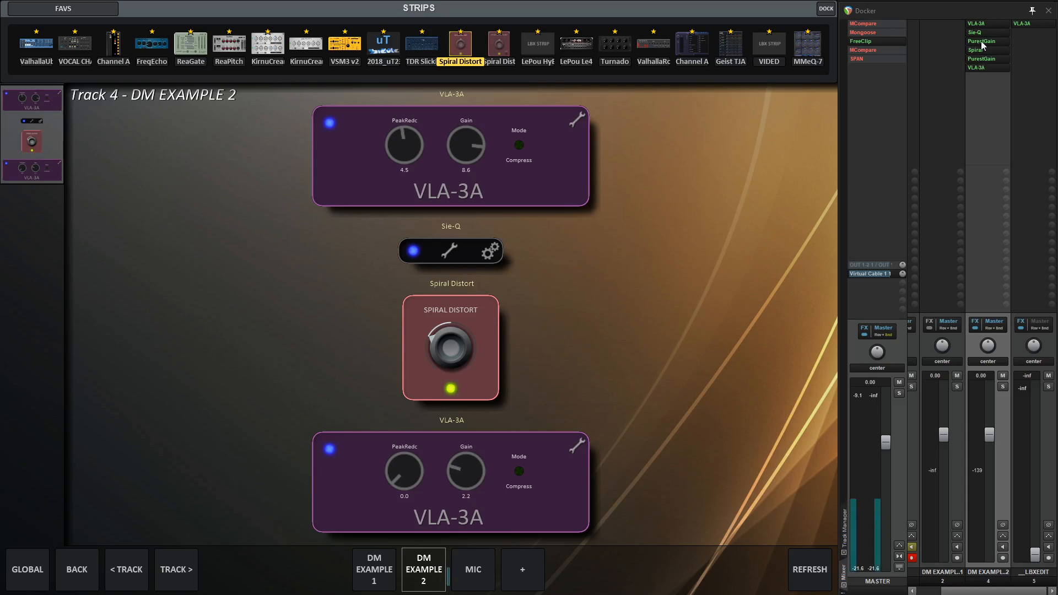
# Move the second PurestGain below the last VLA-3A in the track's mixer FX chain and refresh the page
pyautogui.moveTo(983, 45); pyautogui.dragTo(984, 57)
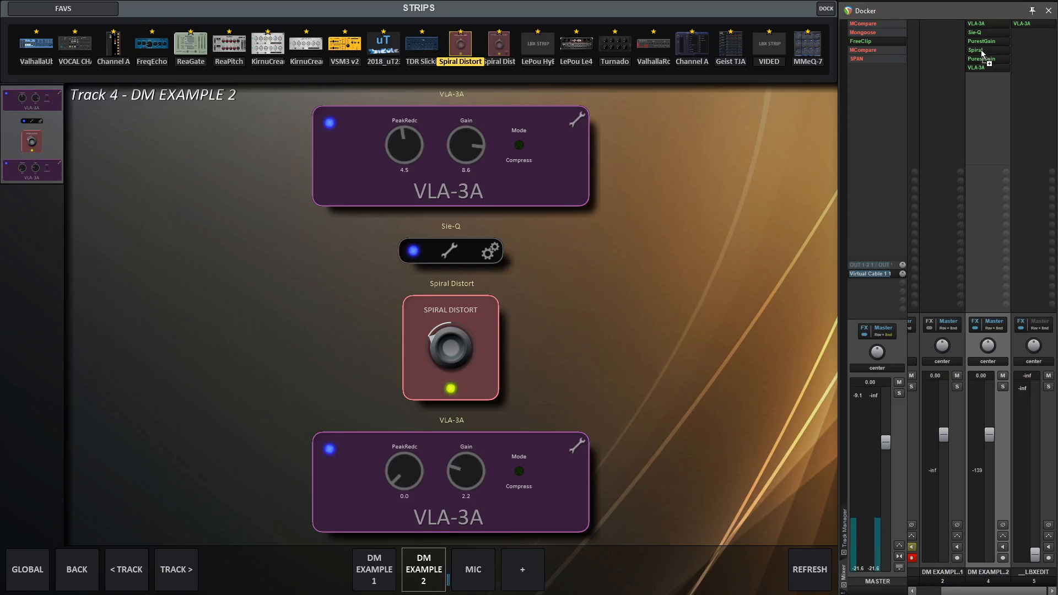
pyautogui.moveTo(983, 53); pyautogui.dragTo(983, 57)
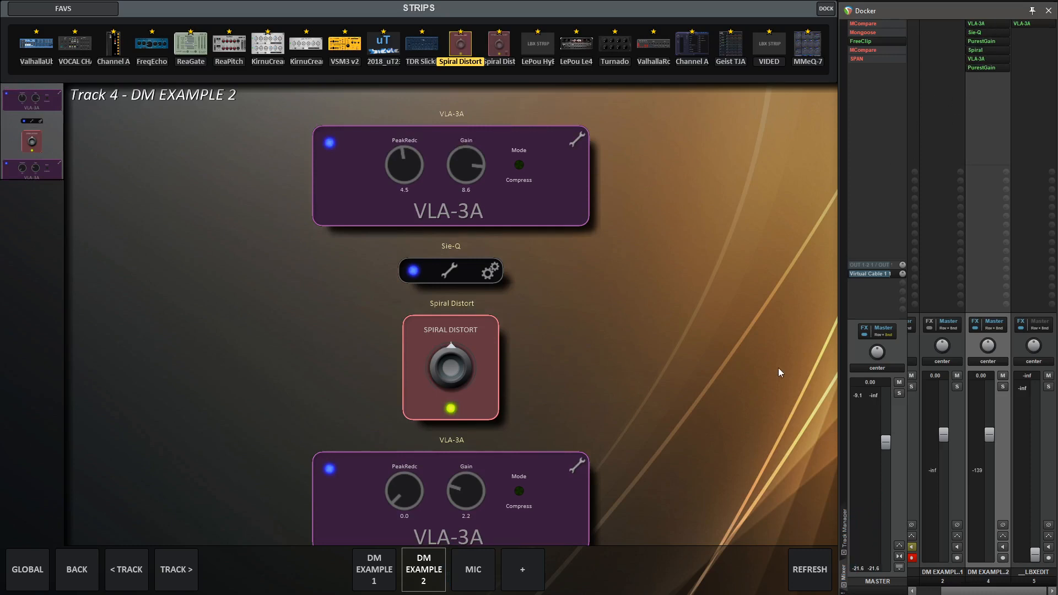
pyautogui.scroll(-2, 710, 404)
pyautogui.click(808, 569)
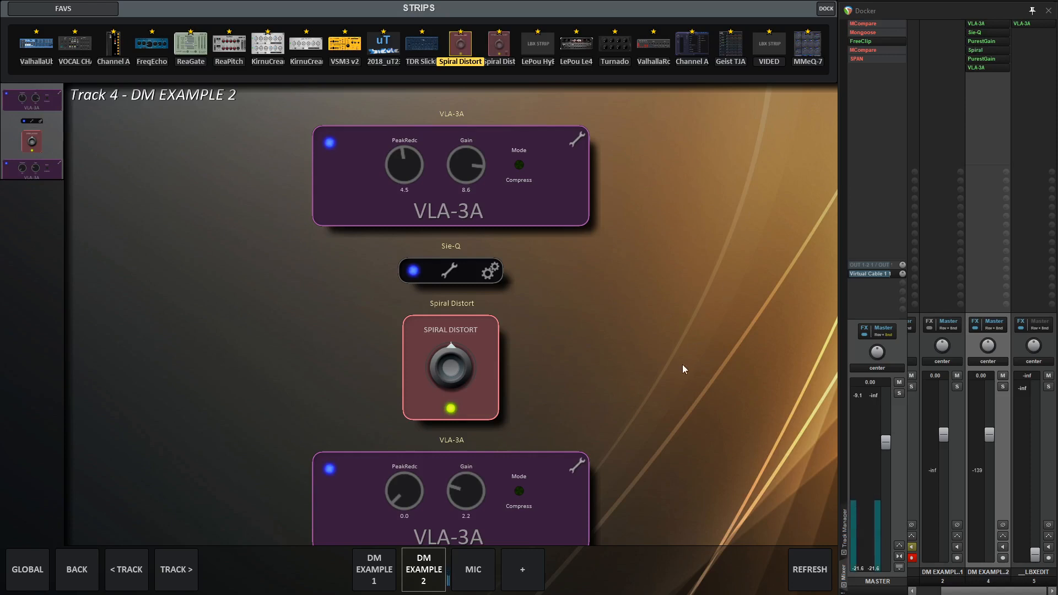
pyautogui.moveTo(682, 365); pyautogui.dragTo(709, 352)
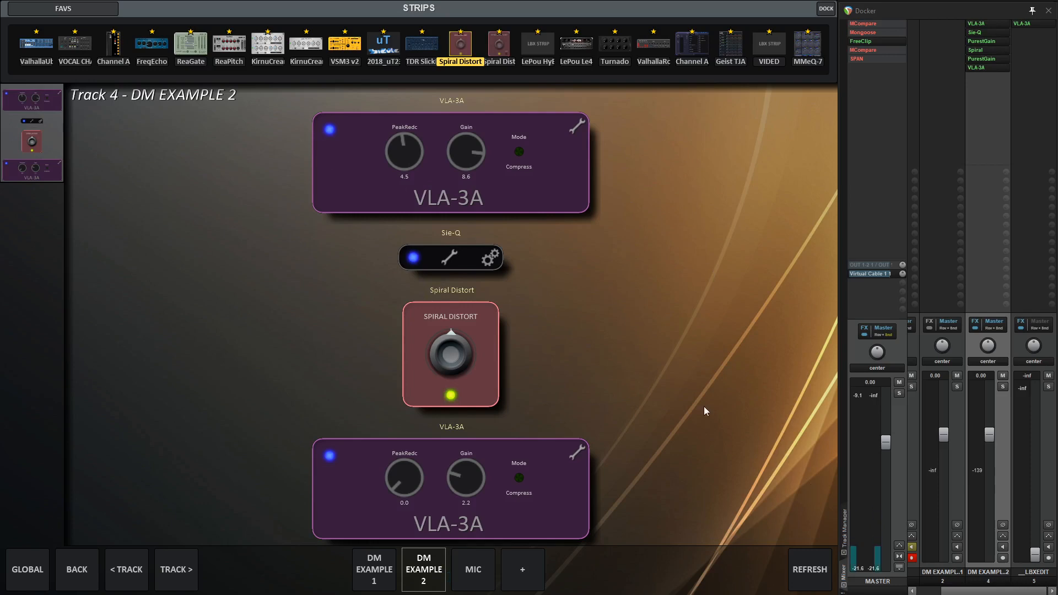
pyautogui.moveTo(696, 379); pyautogui.dragTo(656, 436)
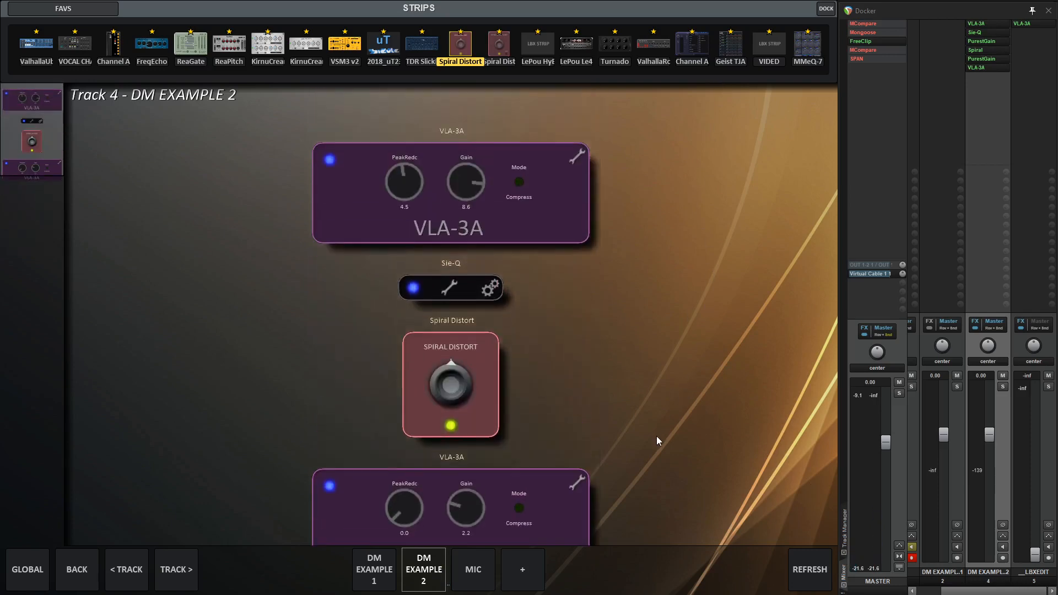
pyautogui.moveTo(623, 366); pyautogui.dragTo(630, 350)
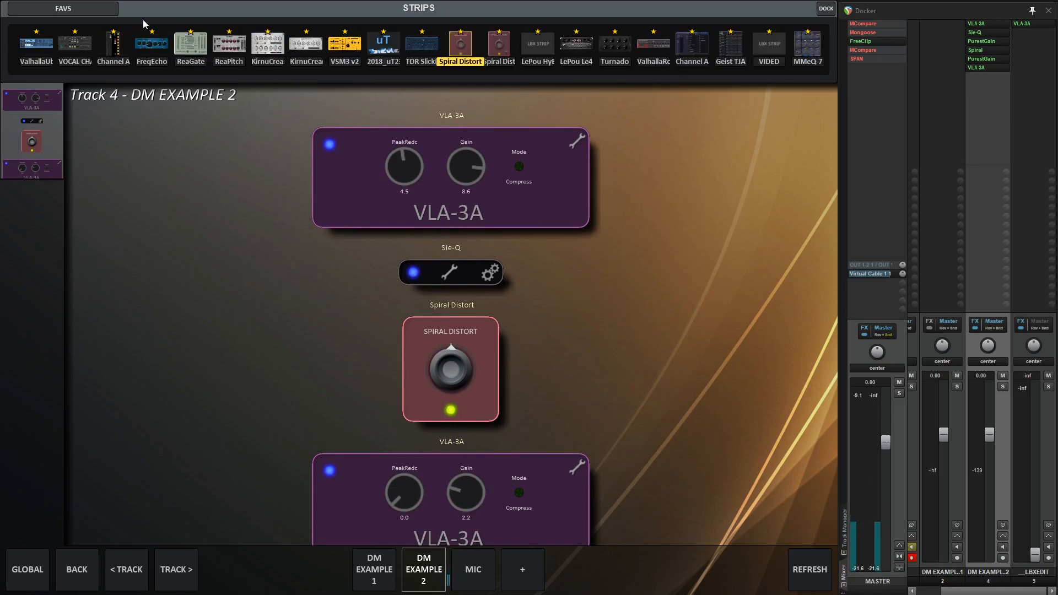
# Switch the strip browser to the LBX_DMSTRIPS folder, then insert Gullfoss at the top and Supercharger GT below the first VLA-3A
pyautogui.click(64, 7)
pyautogui.click(83, 169)
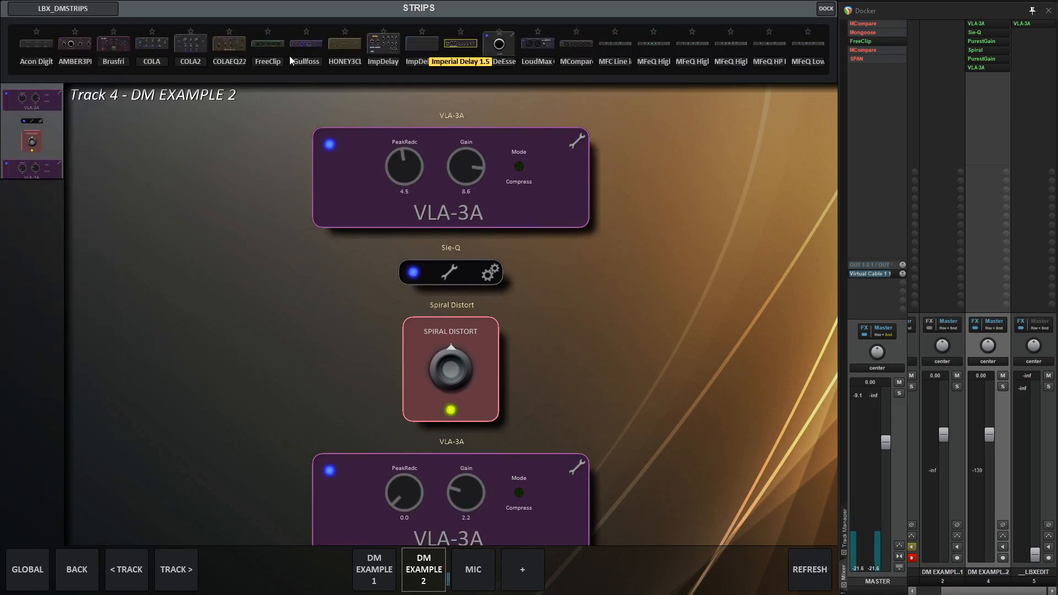
pyautogui.moveTo(291, 55); pyautogui.dragTo(480, 124)
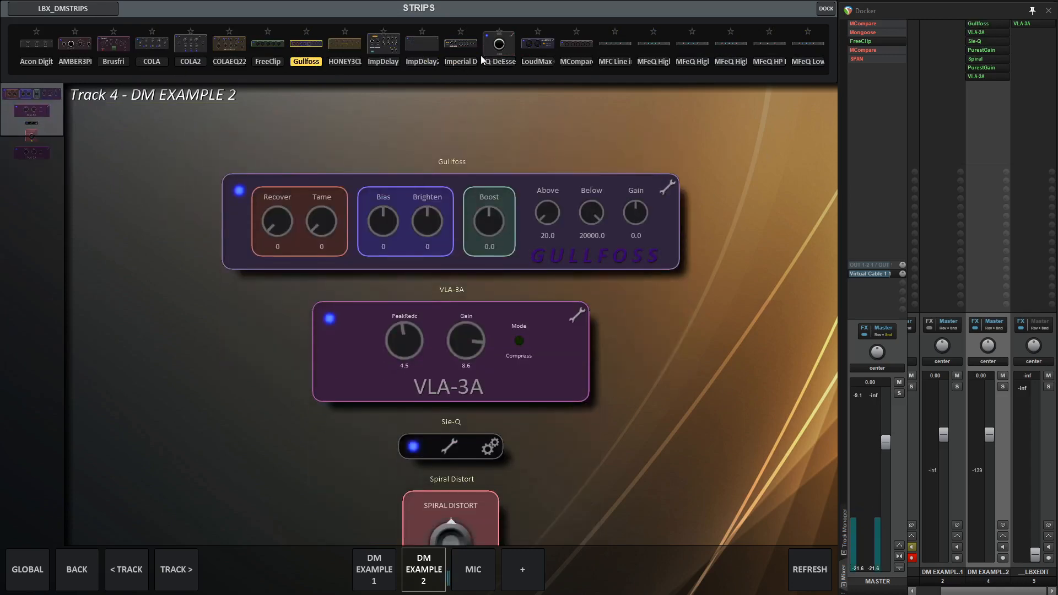
pyautogui.scroll(-3, 565, 51)
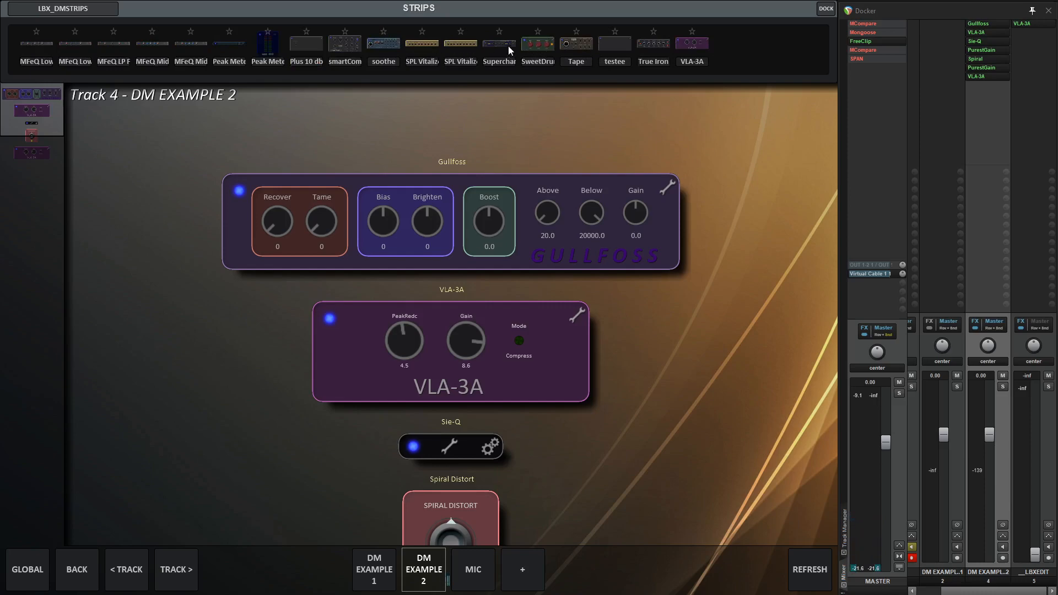
pyautogui.moveTo(508, 45); pyautogui.dragTo(457, 381)
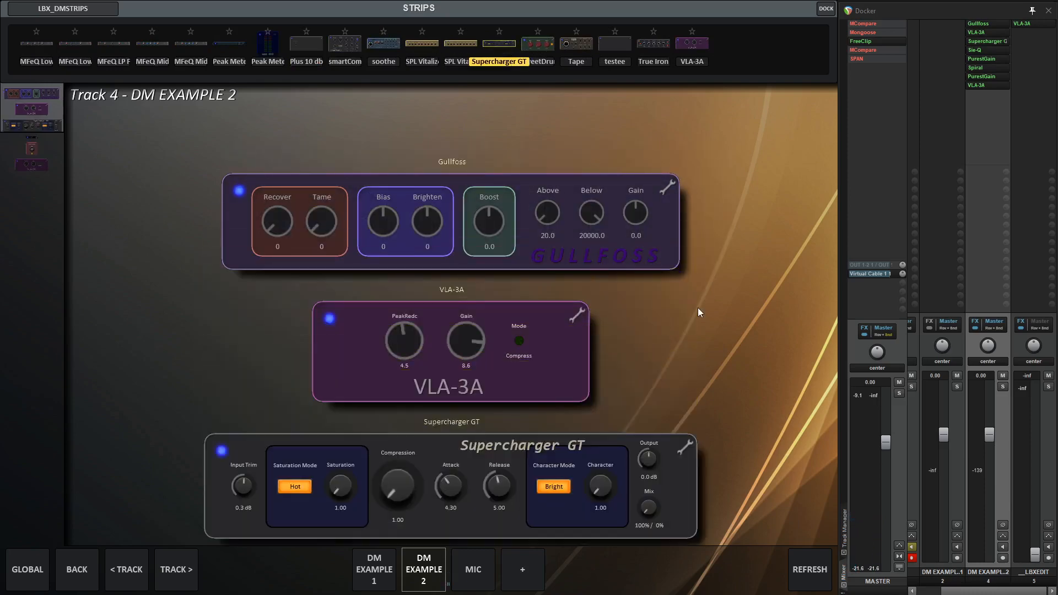
pyautogui.moveTo(748, 220); pyautogui.dragTo(771, 196)
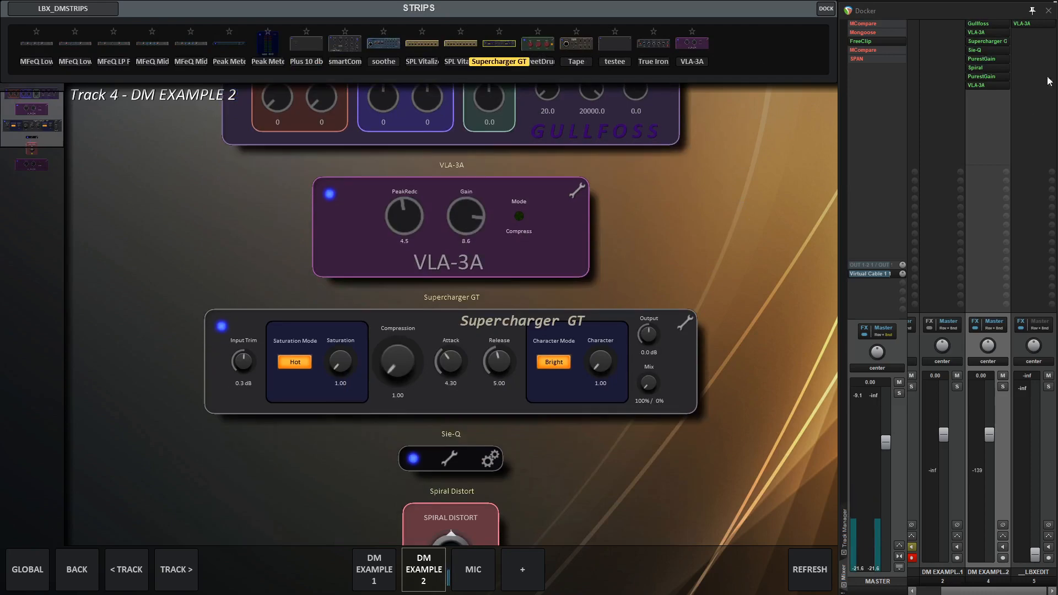
# Add the soothe plugin to DM EXAMPLE 2 from the FX browser and move it directly below Supercharger GT in the mixer's FX chain
pyautogui.doubleClick(995, 95)
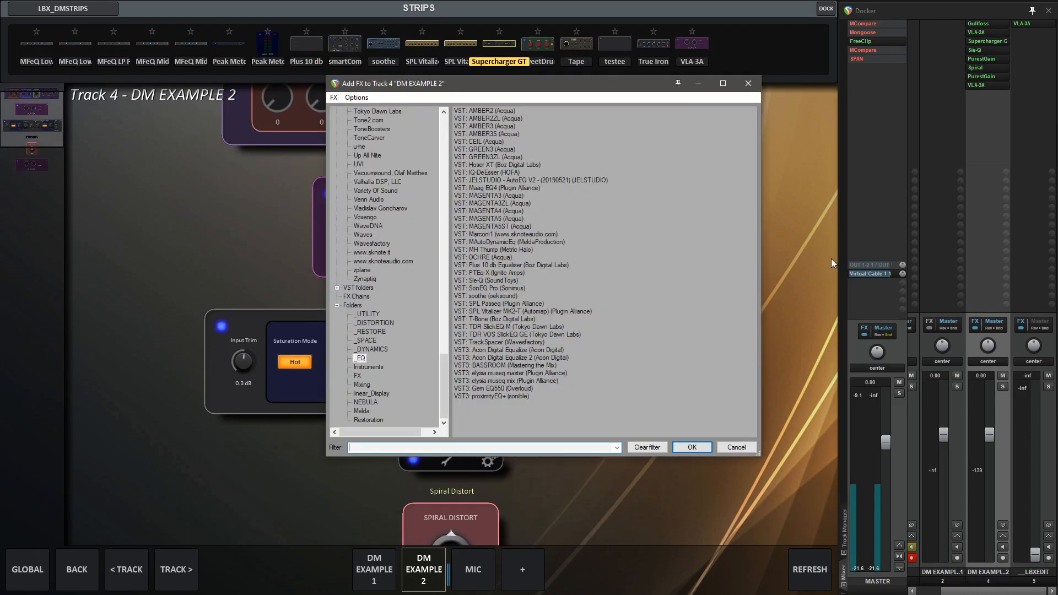
pyautogui.doubleClick(504, 296)
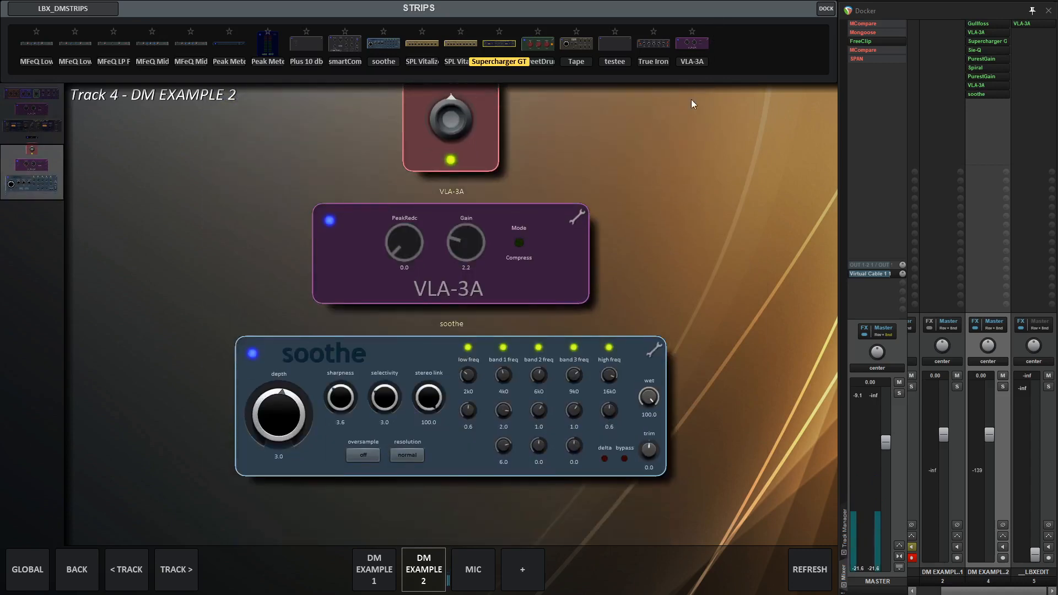
pyautogui.moveTo(988, 80); pyautogui.dragTo(987, 58)
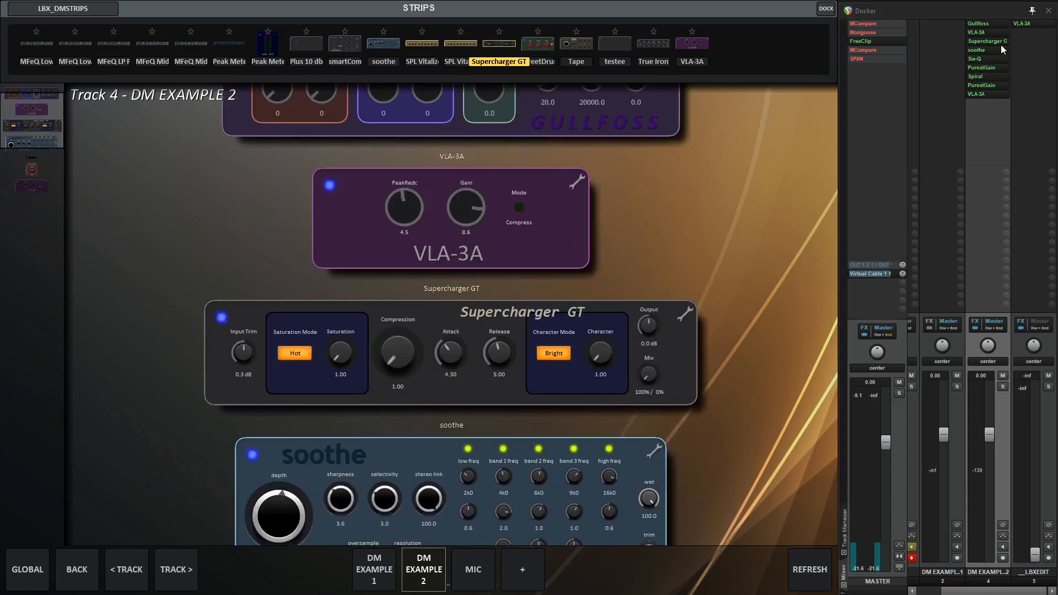
pyautogui.click(980, 59)
# Move Supercharger GT to the top of the track's mixer FX chain and open the page's refresh options
pyautogui.click(997, 44)
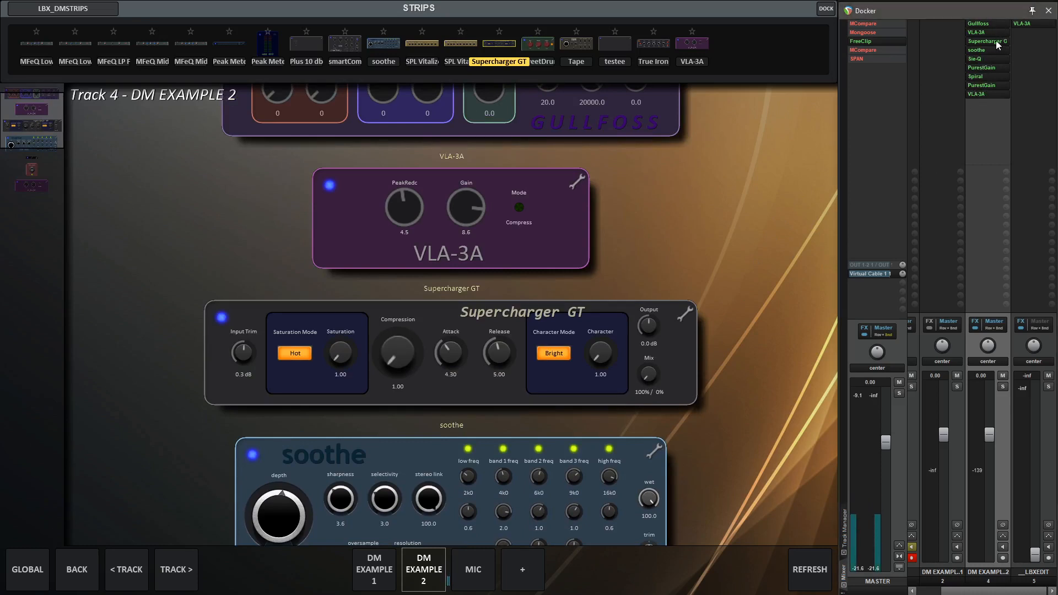
pyautogui.moveTo(989, 24); pyautogui.dragTo(990, 24)
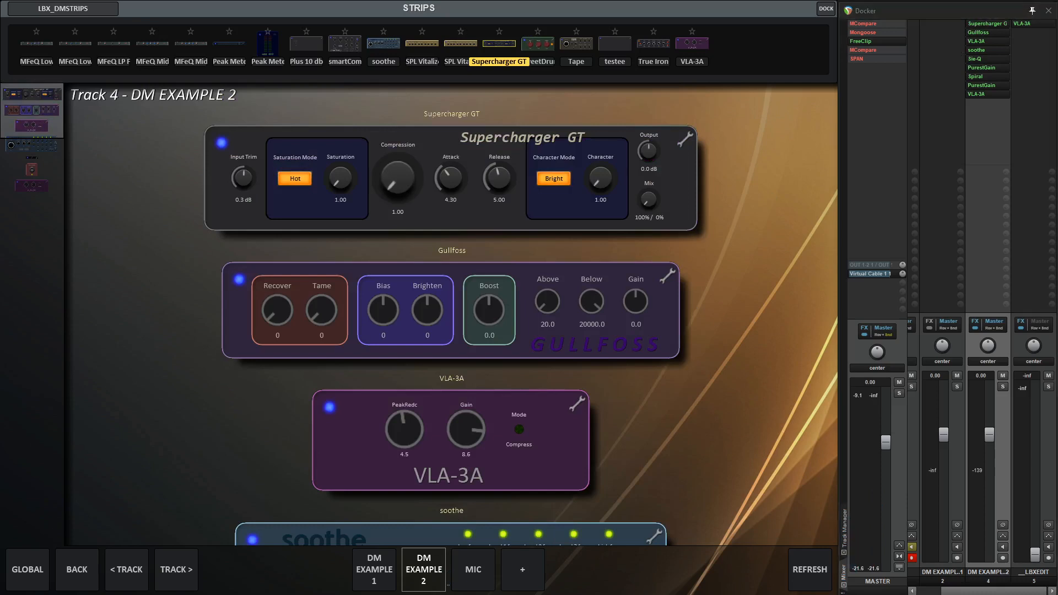
pyautogui.rightClick(812, 566)
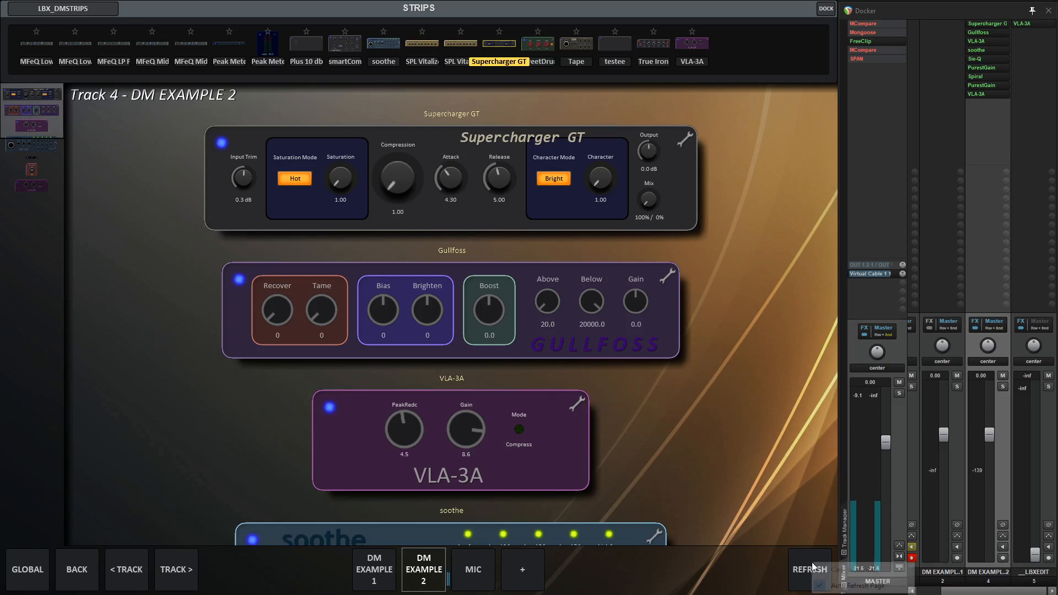
pyautogui.click(832, 585)
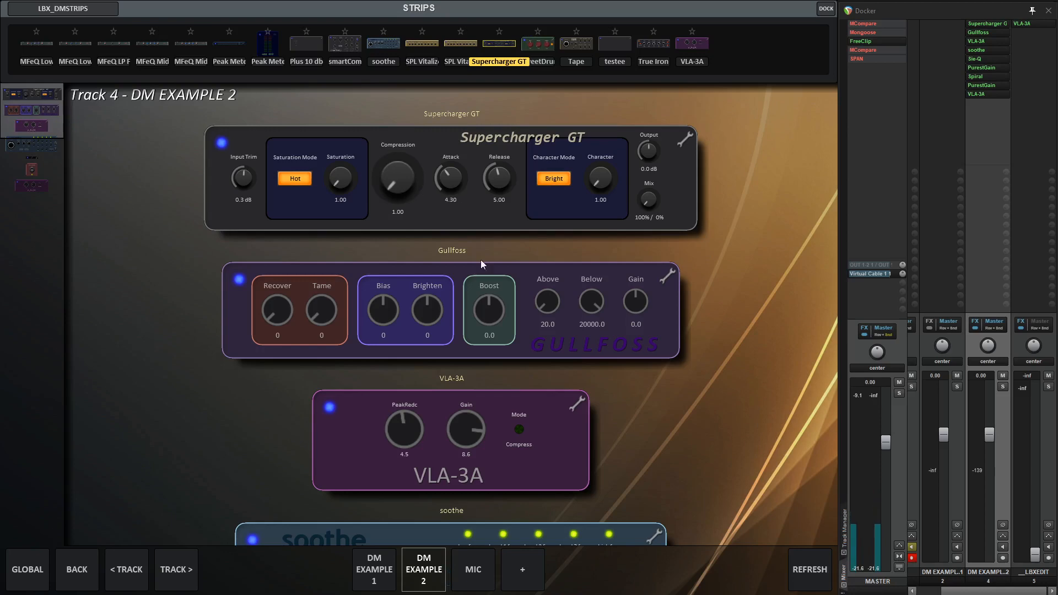
# Hide the strip browser above the DM EXAMPLE 2 stack
pyautogui.moveTo(779, 295); pyautogui.dragTo(739, 305)
pyautogui.scroll(-3, 761, 389)
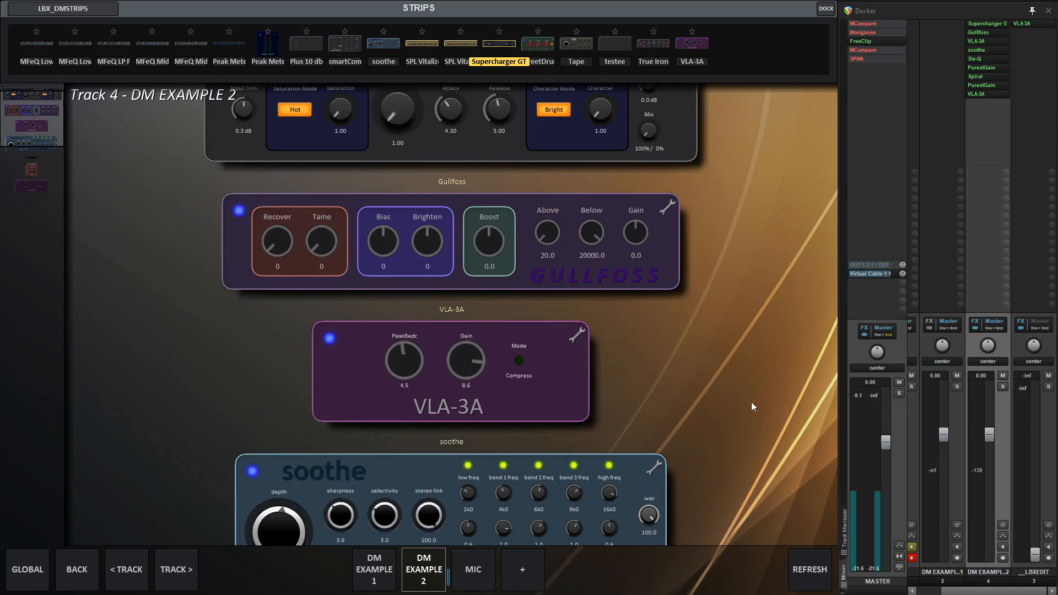
pyautogui.scroll(2, 752, 401)
pyautogui.click(794, 337)
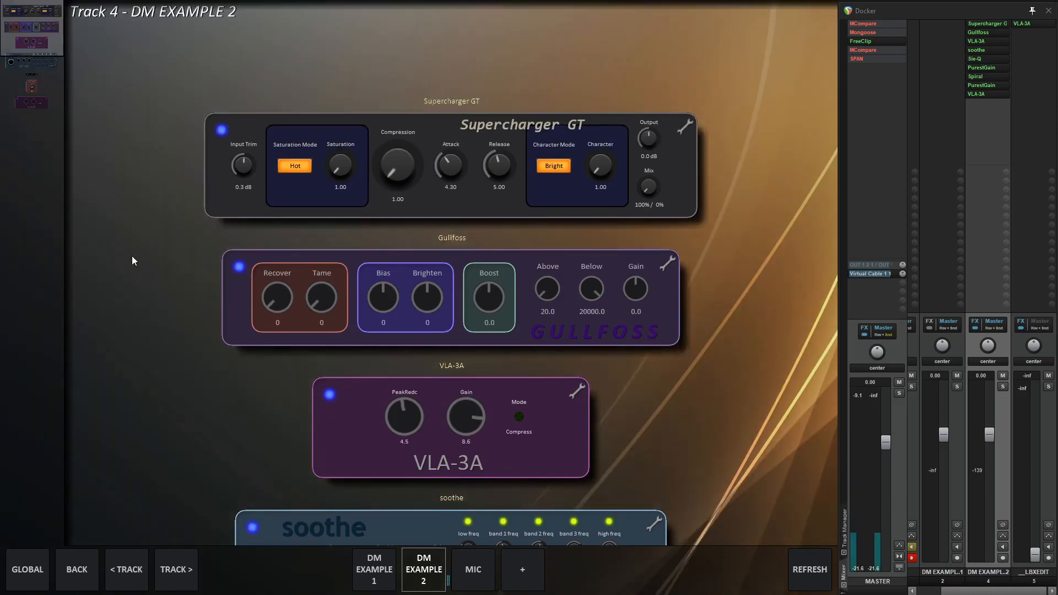
pyautogui.scroll(-3, 159, 196)
pyautogui.scroll(1, 165, 218)
pyautogui.scroll(-1, 184, 233)
pyautogui.scroll(2, 184, 236)
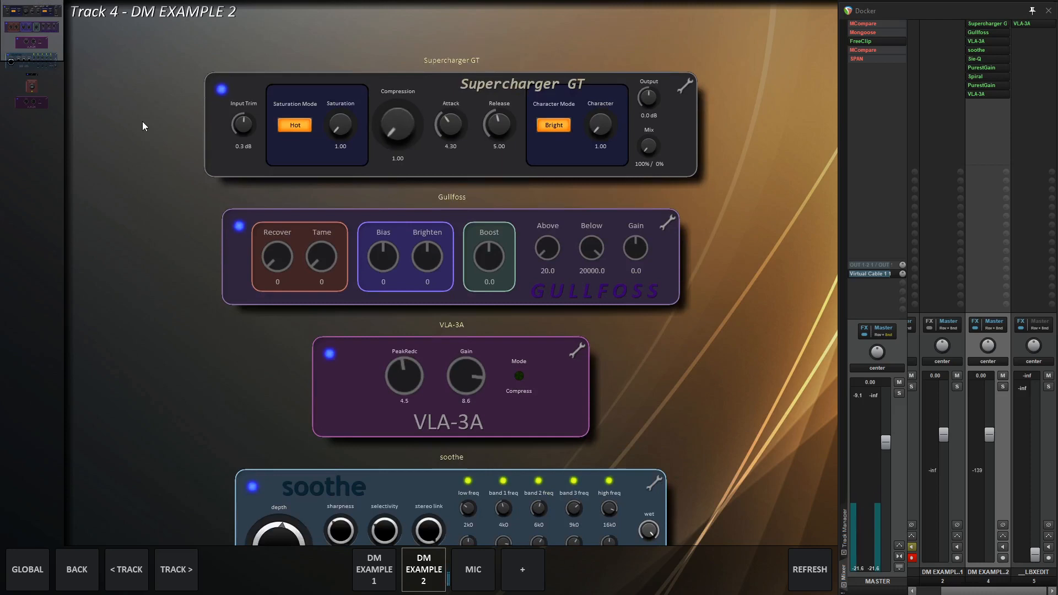
pyautogui.scroll(-3, 154, 176)
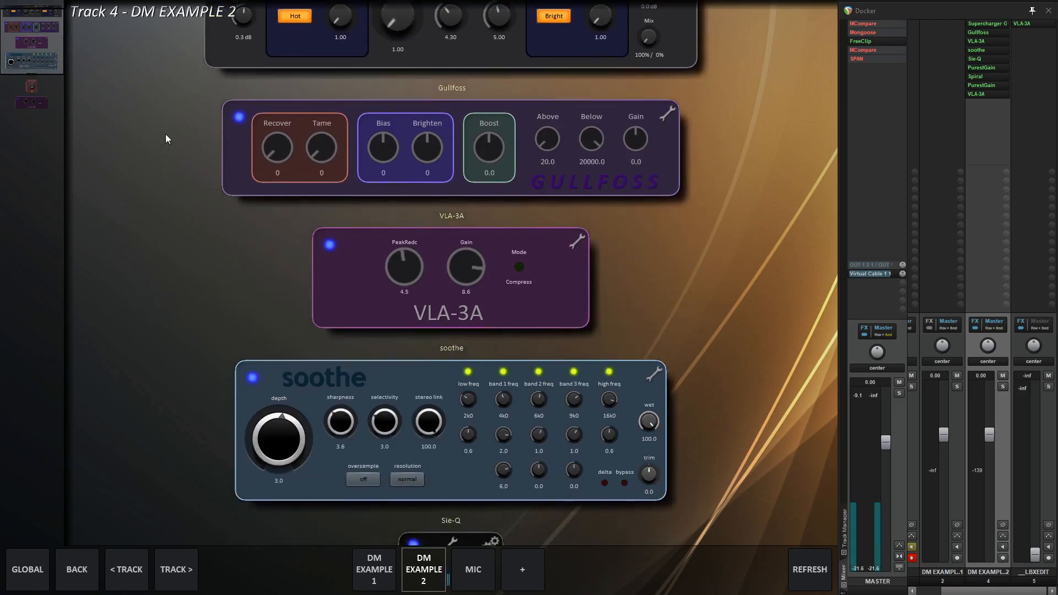
pyautogui.scroll(3, 165, 166)
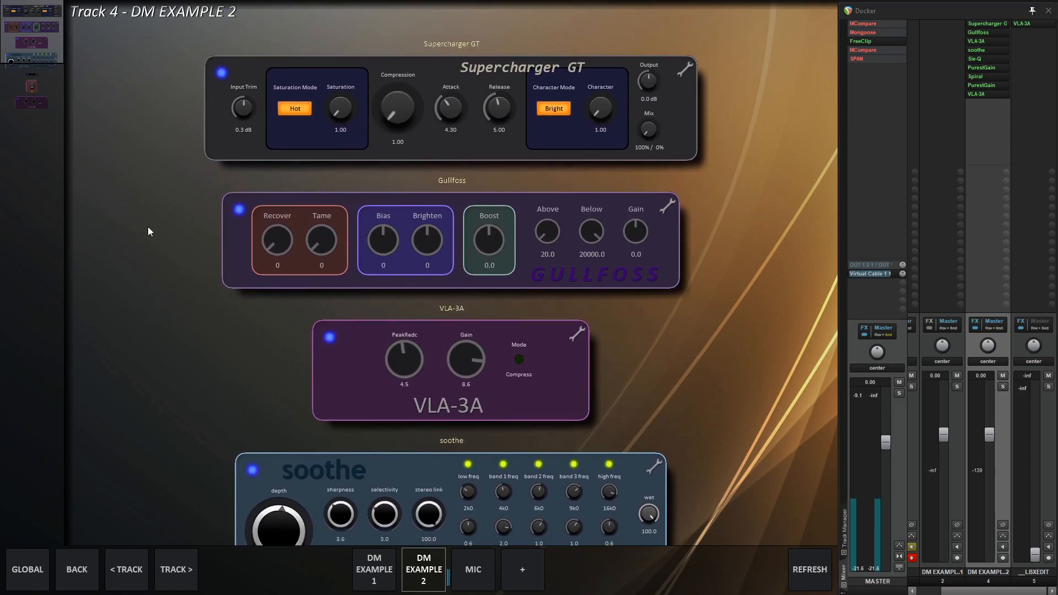
pyautogui.moveTo(147, 227)
pyautogui.mouseDown()
pyautogui.moveTo(146, 263)
pyautogui.moveTo(160, 211)
pyautogui.moveTo(158, 225)
pyautogui.mouseUp()
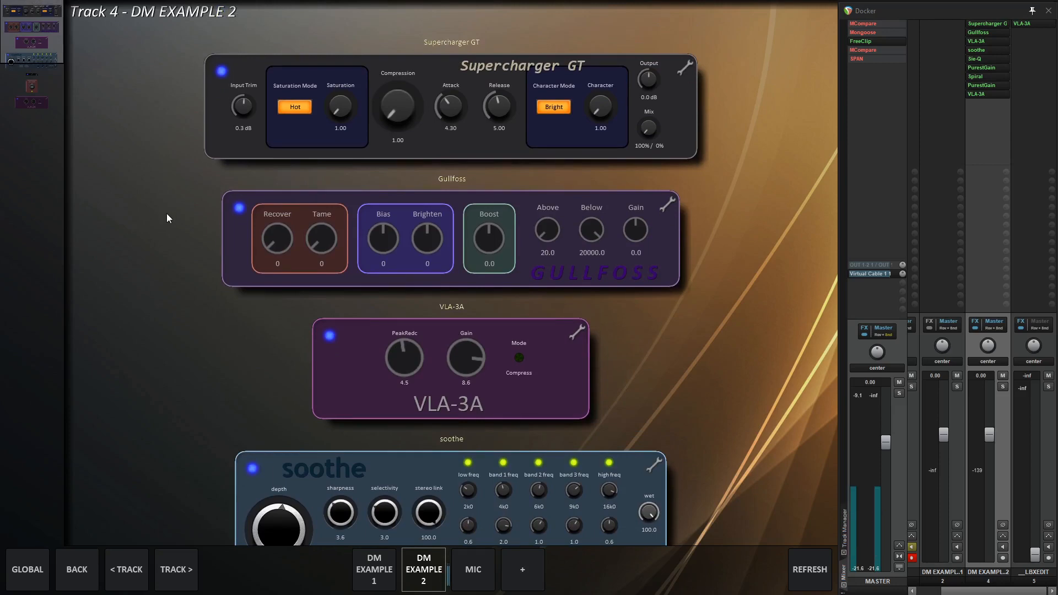
# Switch the strip stack to Horizontal Layout and reduce the height of the strip overview
pyautogui.rightClick(153, 189)
pyautogui.moveTo(222, 379)
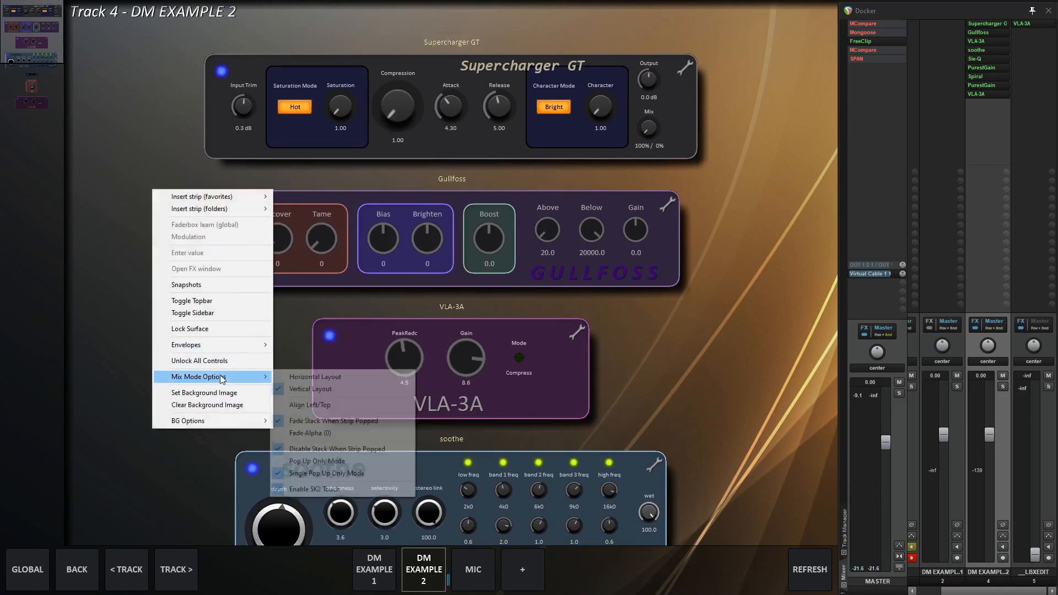
pyautogui.click(316, 377)
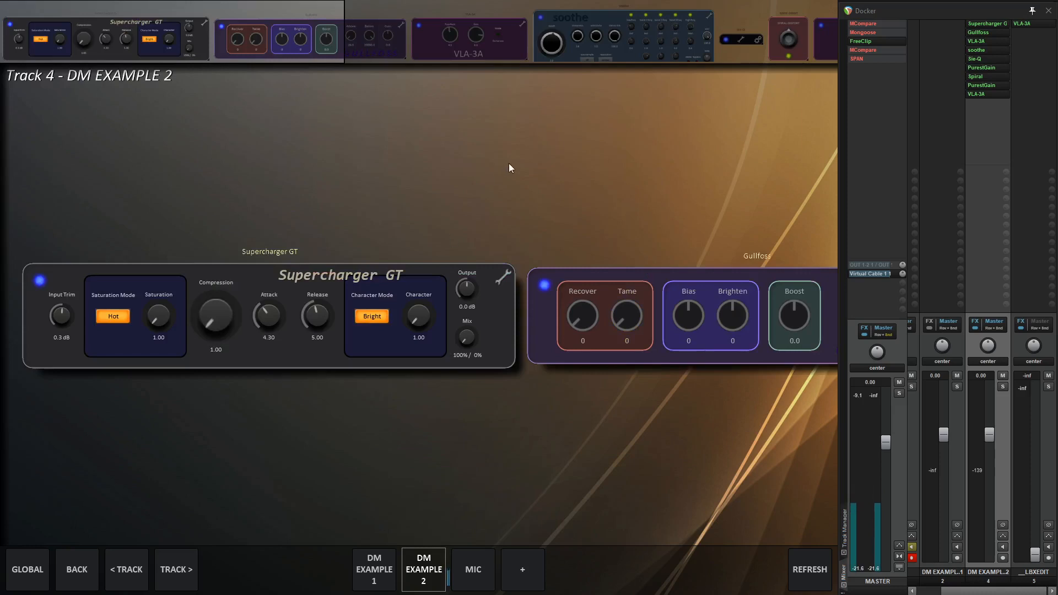
pyautogui.click(313, 45)
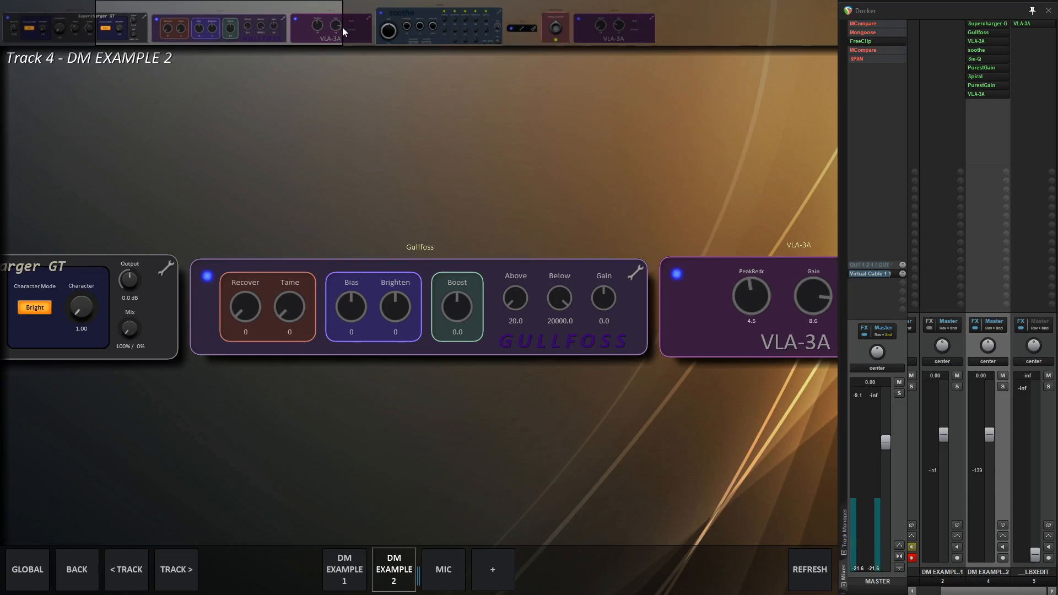
# View the horizontal stack along the strip overview, from Gullfoss to the last VLA-3A
pyautogui.click(342, 28)
pyautogui.click(447, 27)
pyautogui.click(560, 25)
pyautogui.click(612, 25)
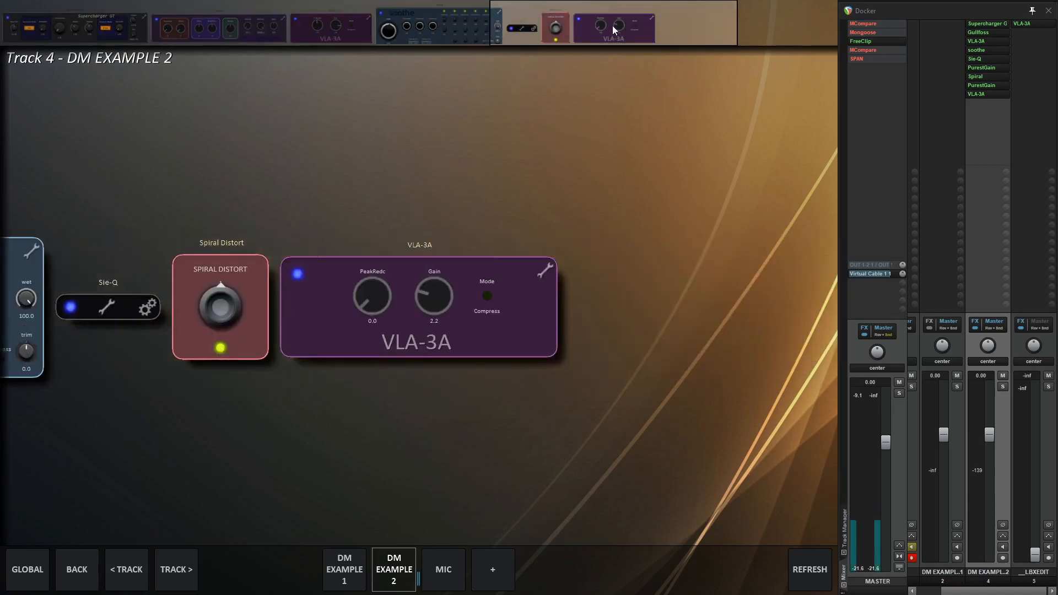
# Browse the horizontal stack from the last VLA-3A back to Gullfoss and enlarge the strip overview
pyautogui.click(561, 34)
pyautogui.click(438, 40)
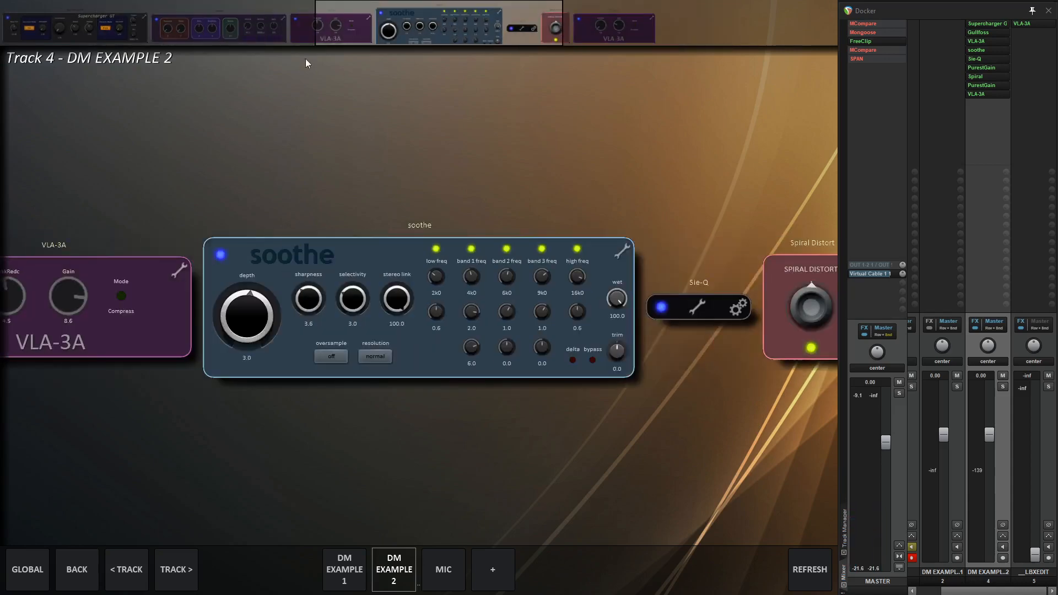
pyautogui.click(339, 37)
pyautogui.click(226, 31)
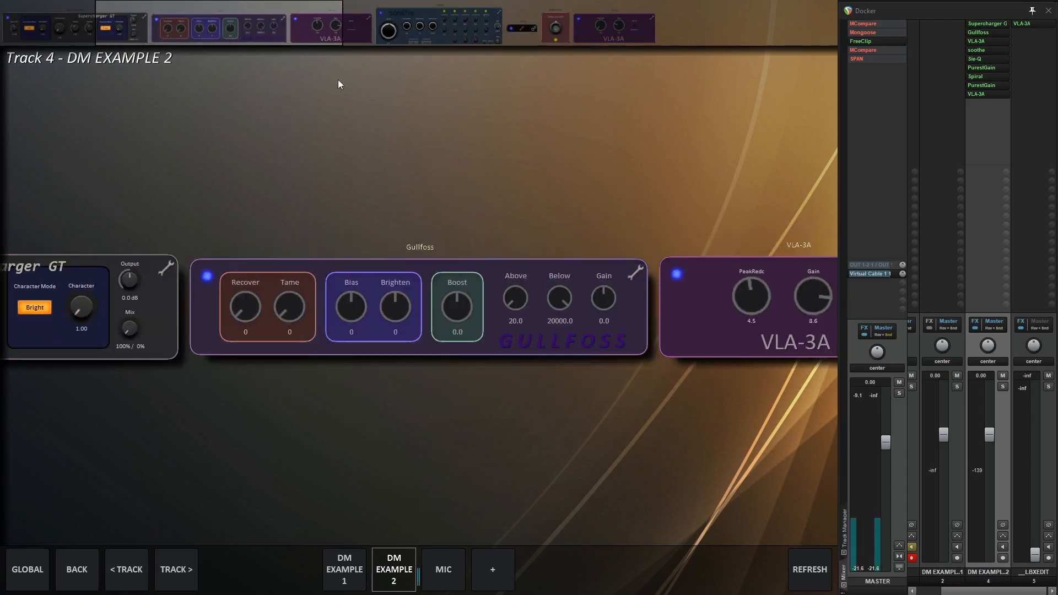
pyautogui.scroll(4, 342, 23)
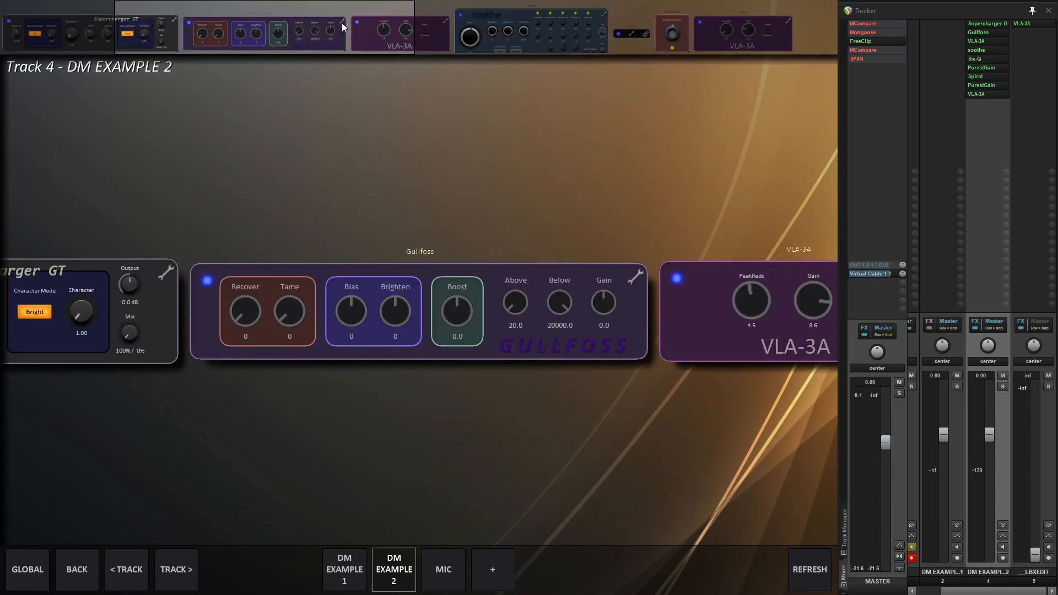
pyautogui.scroll(-2, 342, 23)
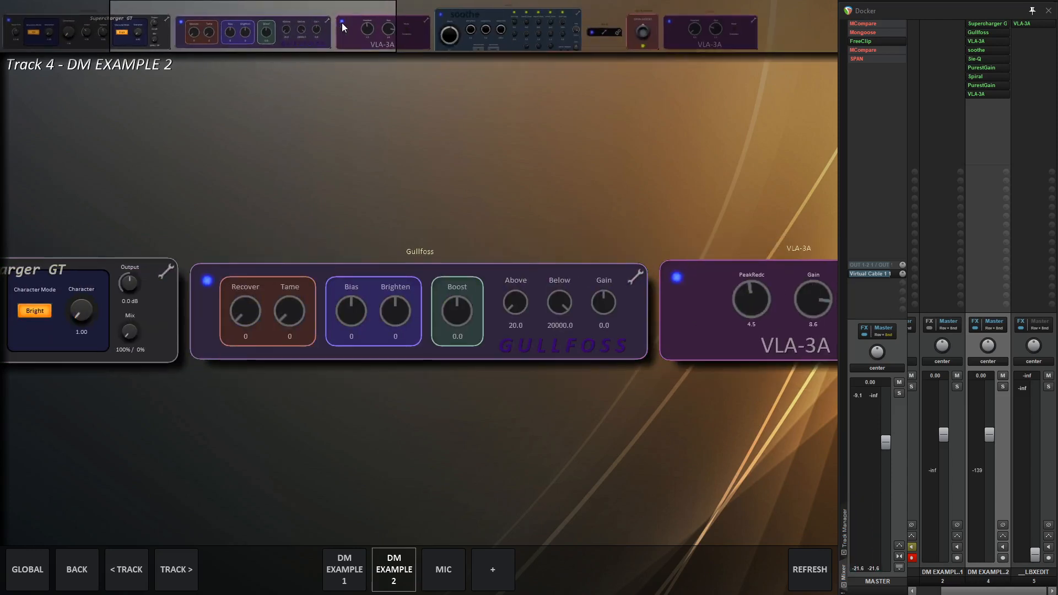
# Toggle the strip stack between horizontal and vertical layout, ending on the vertical layout
pyautogui.middleClick(377, 126)
pyautogui.middleClick(429, 164)
pyautogui.middleClick(430, 163)
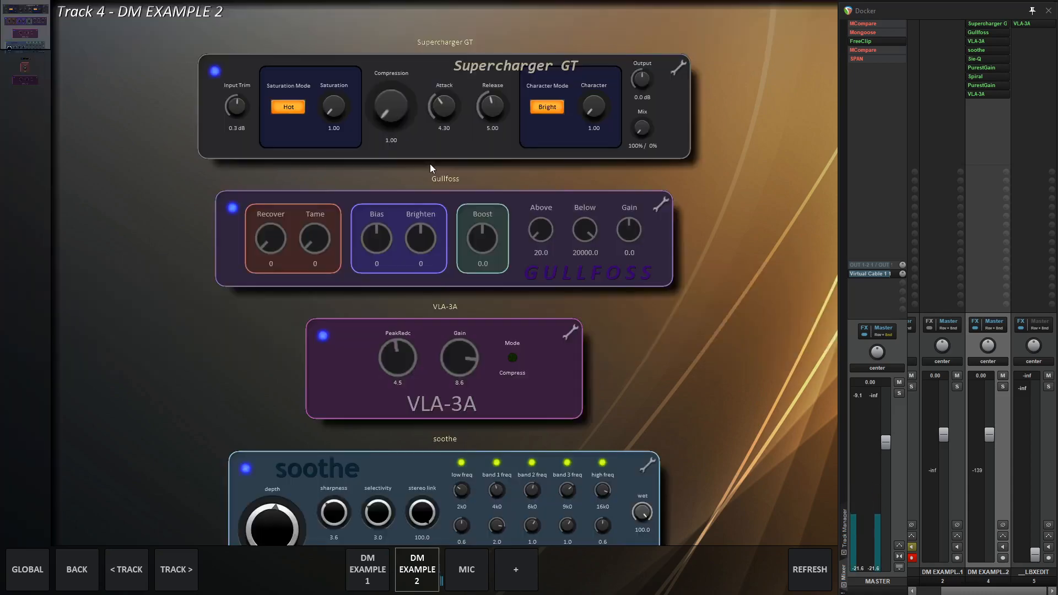
pyautogui.middleClick(431, 163)
pyautogui.middleClick(431, 165)
# Turn off Single Pop Up Only Mode and Disable Stack When Strip Popped in the mix mode options
pyautogui.rightClick(166, 241)
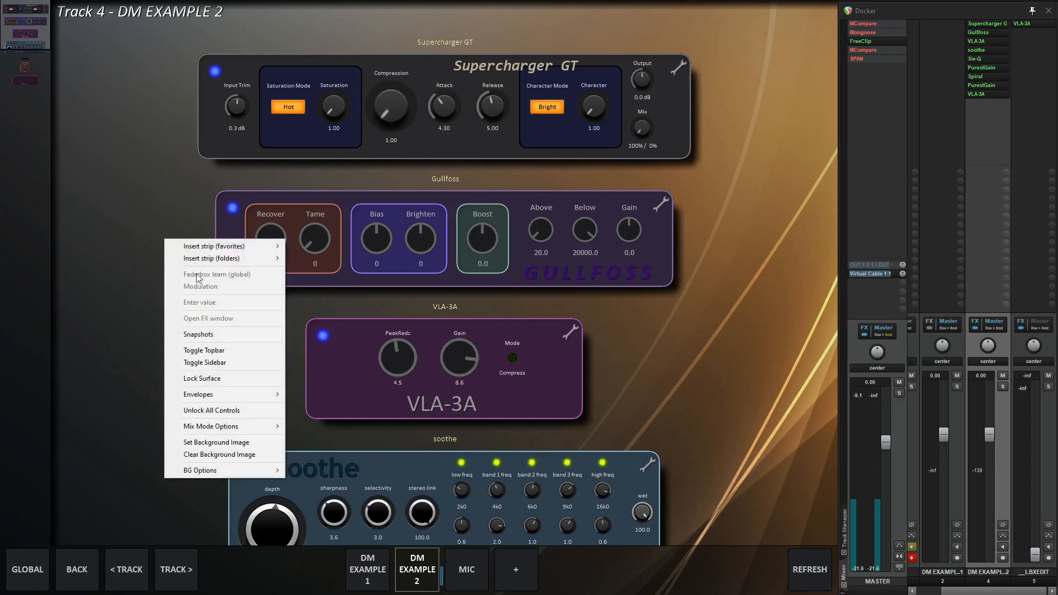
pyautogui.moveTo(246, 430)
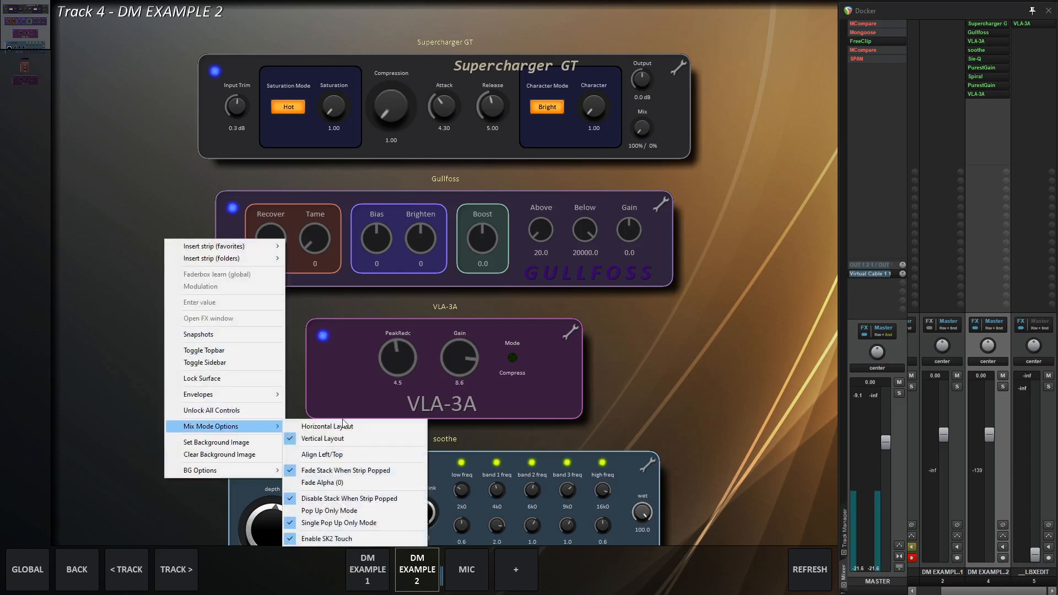
pyautogui.click(352, 524)
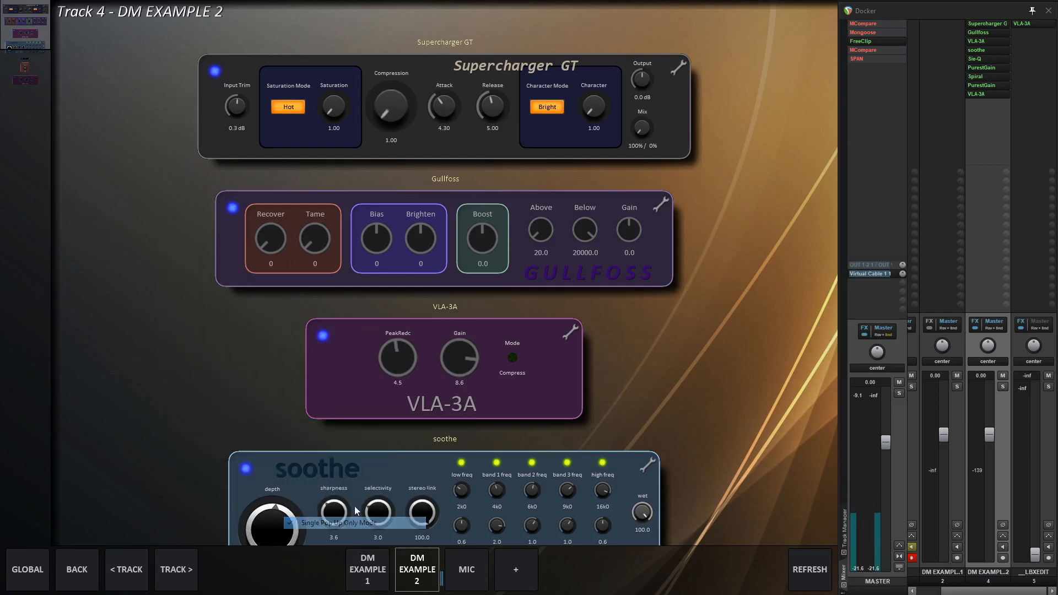
pyautogui.rightClick(206, 332)
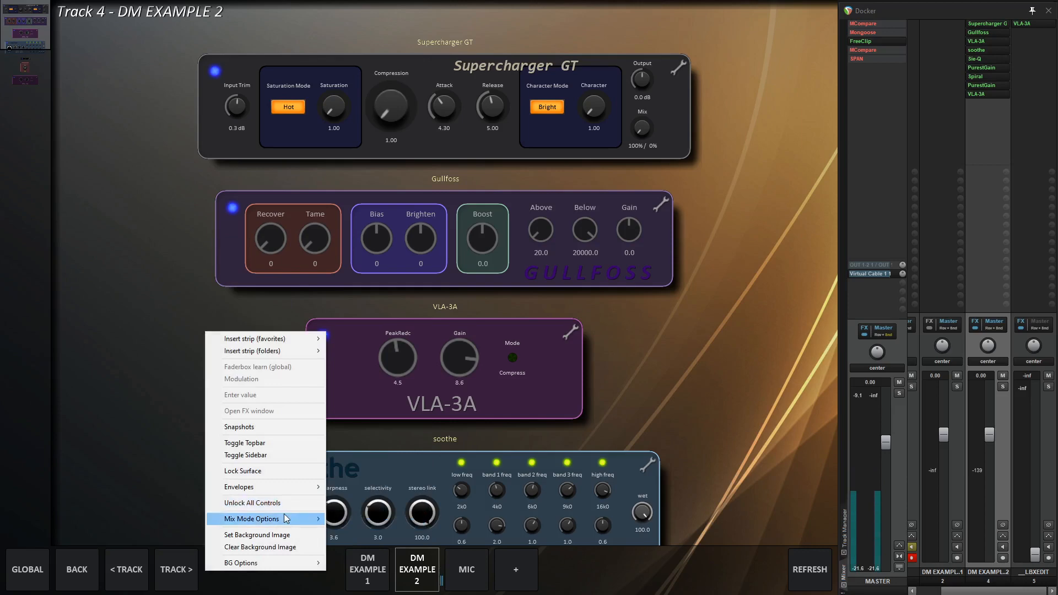
pyautogui.moveTo(292, 519)
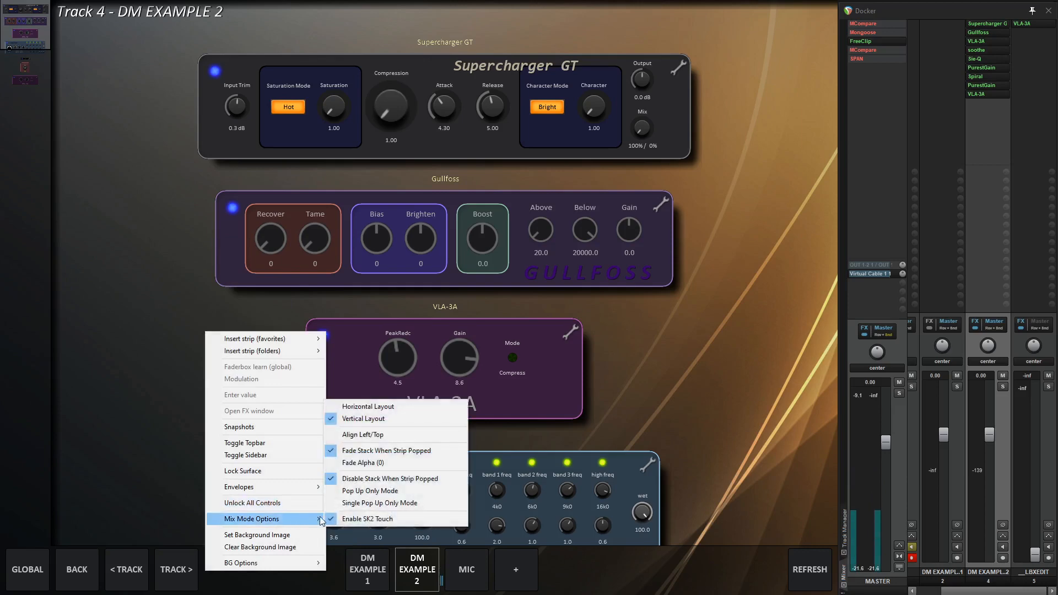
pyautogui.click(385, 478)
# Pop the Supercharger GT strip out of the stack and place it near the upper edge of the surface
pyautogui.moveTo(160, 309); pyautogui.dragTo(158, 203)
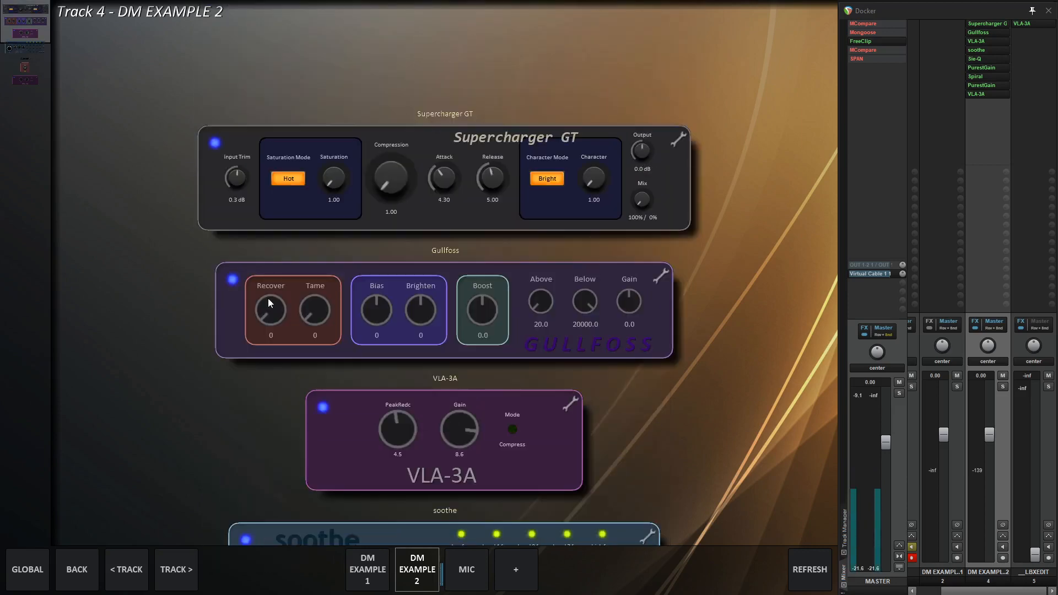
pyautogui.click(455, 114)
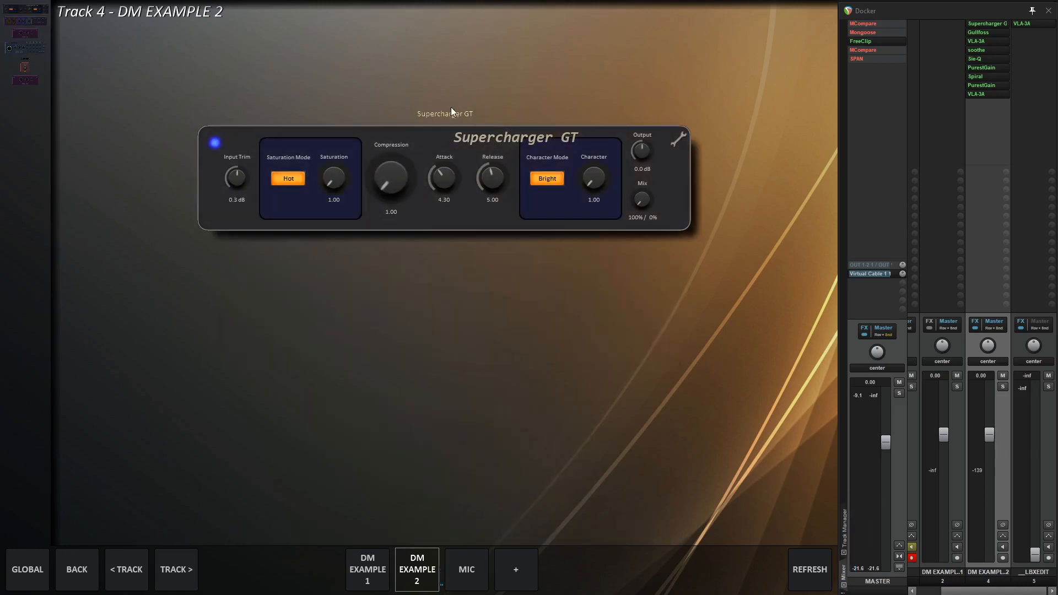
pyautogui.moveTo(445, 109); pyautogui.dragTo(515, 34)
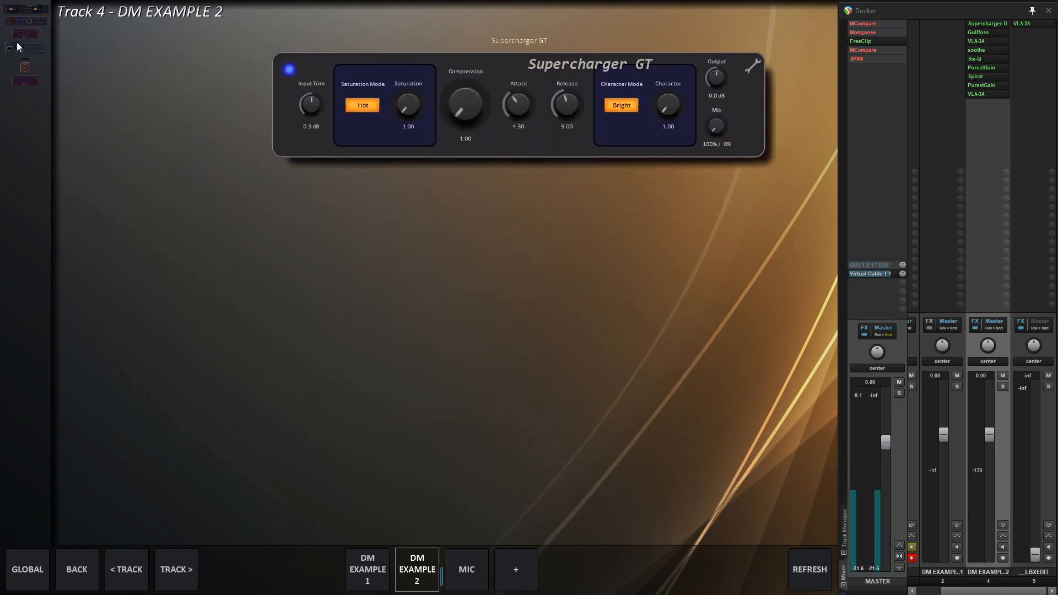
# Widen the strip overview, pop out the first VLA-3A and Spiral Distort, and place both separately below Supercharger GT
pyautogui.scroll(4, 31, 39)
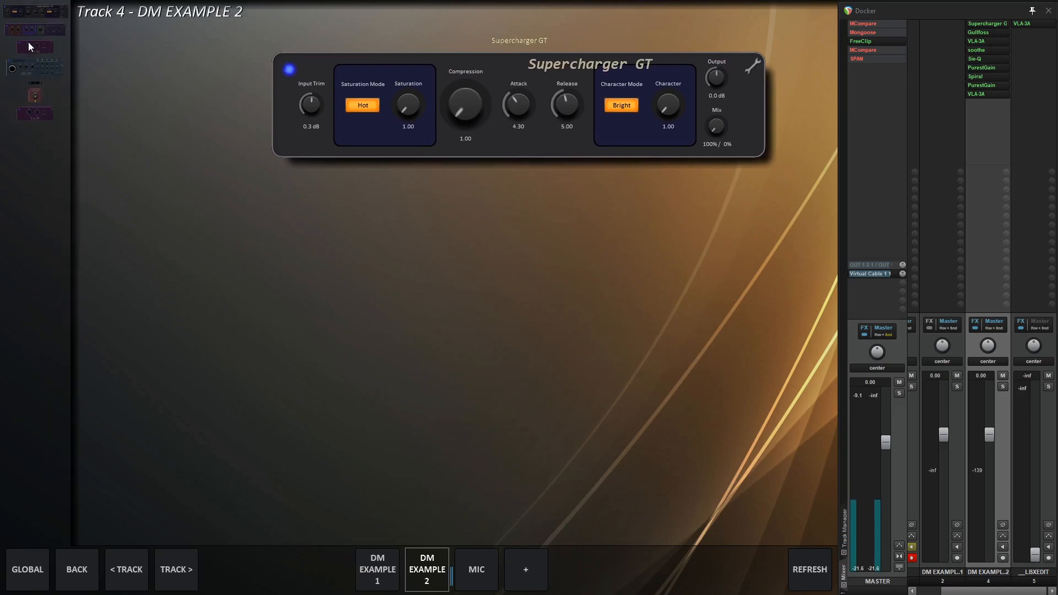
pyautogui.scroll(-1, 28, 41)
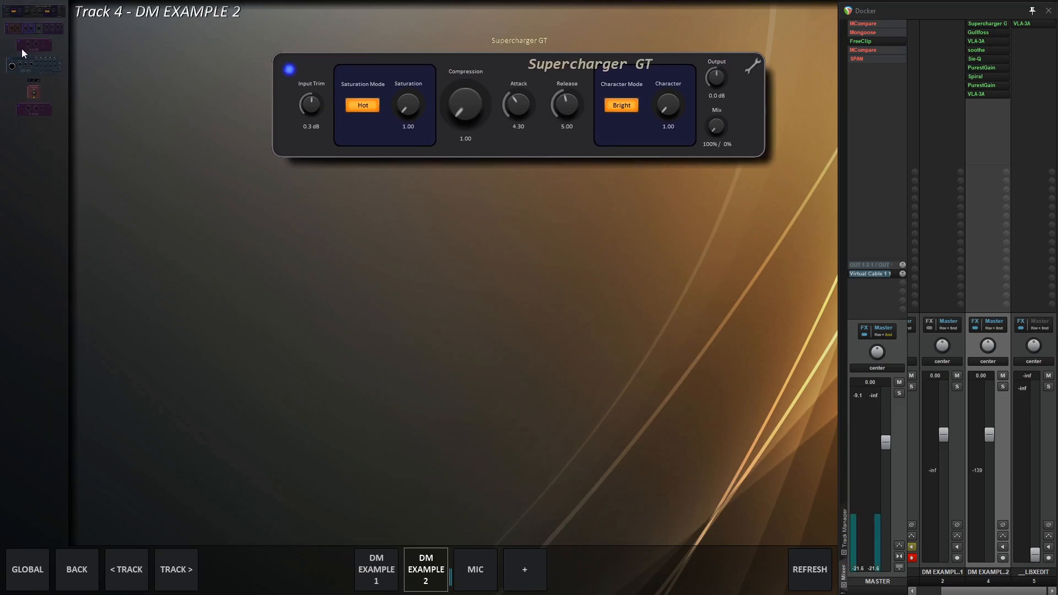
pyautogui.click(30, 50)
pyautogui.click(33, 92)
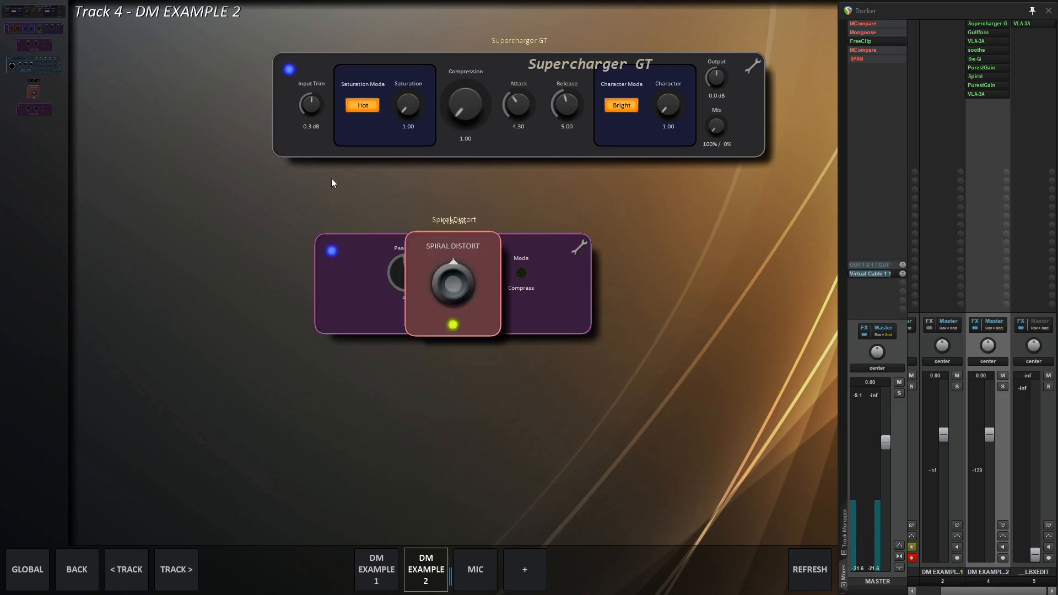
pyautogui.moveTo(449, 219); pyautogui.dragTo(700, 340)
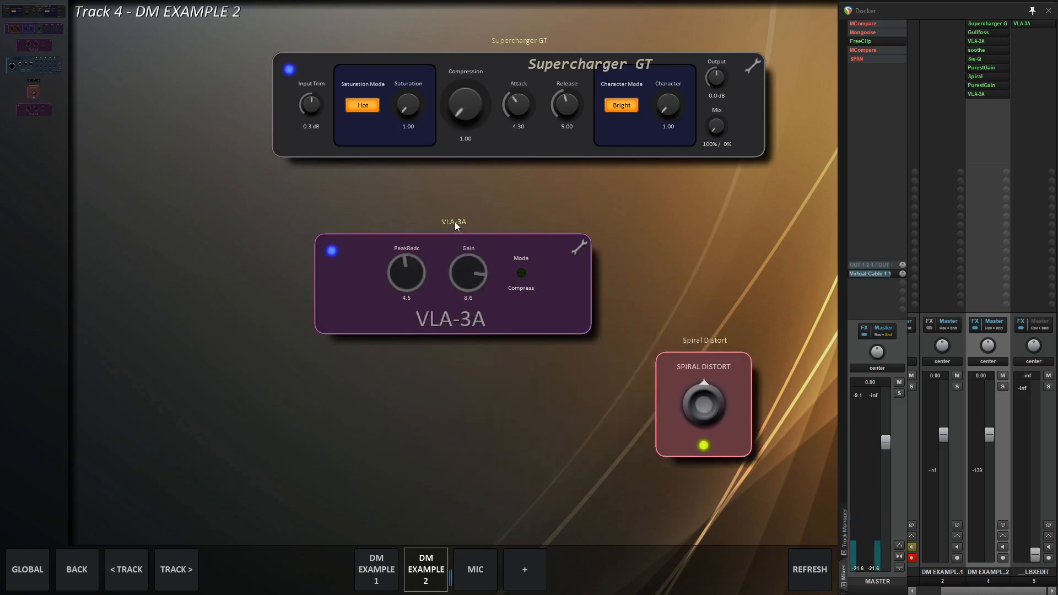
pyautogui.moveTo(454, 222); pyautogui.dragTo(623, 181)
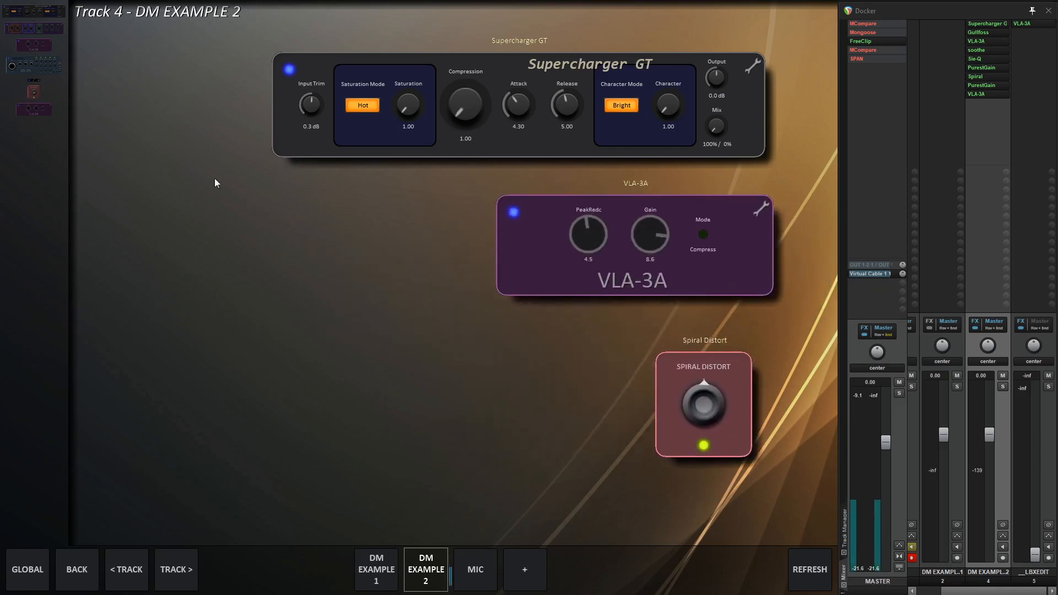
# Pop out soothe and place it beside Spiral Distort, and switch to DM EXAMPLE 1 and back to DM EXAMPLE 2
pyautogui.click(37, 63)
pyautogui.moveTo(404, 222); pyautogui.dragTo(301, 340)
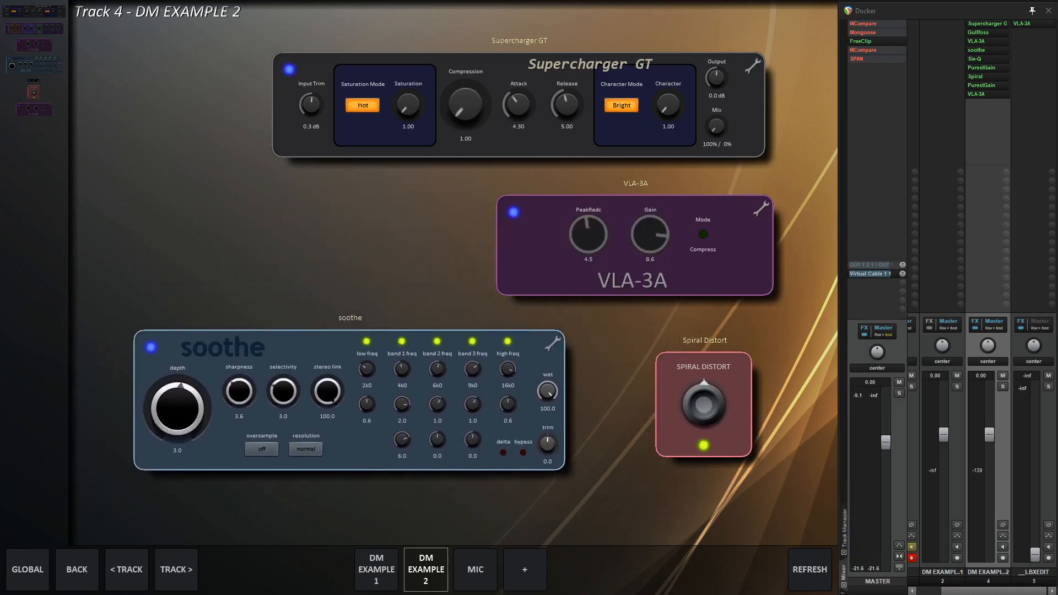
pyautogui.click(370, 571)
pyautogui.click(416, 573)
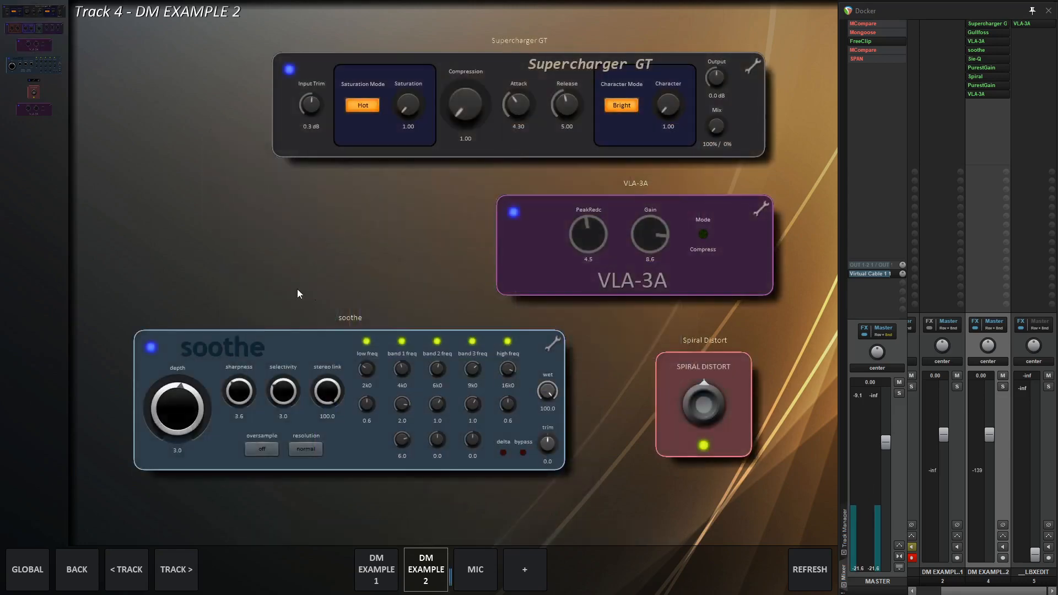
# Set the stack's fade alpha to 20 in the mix mode options
pyautogui.rightClick(287, 231)
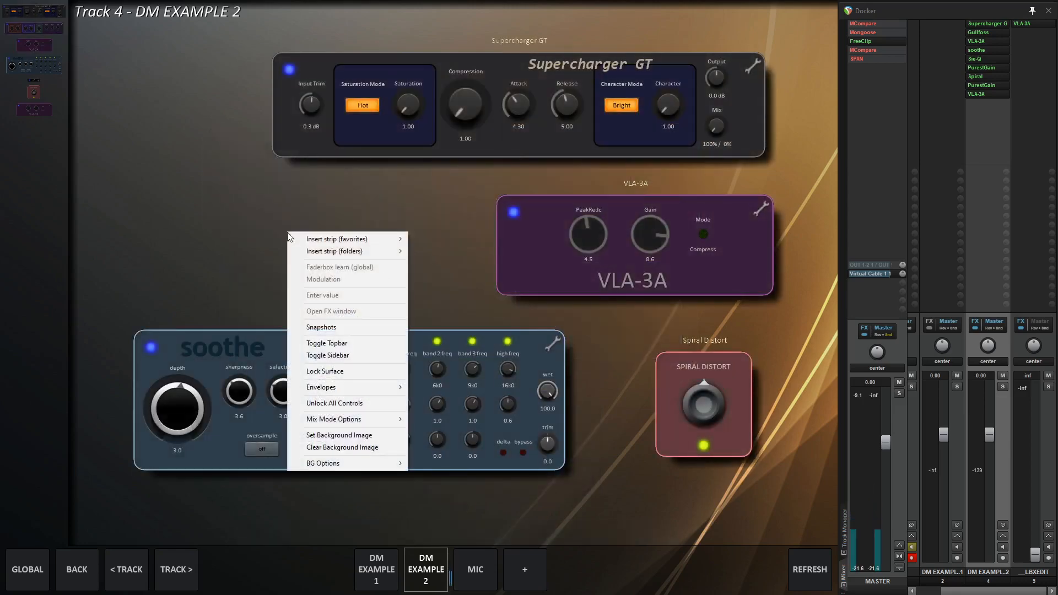
pyautogui.moveTo(382, 427)
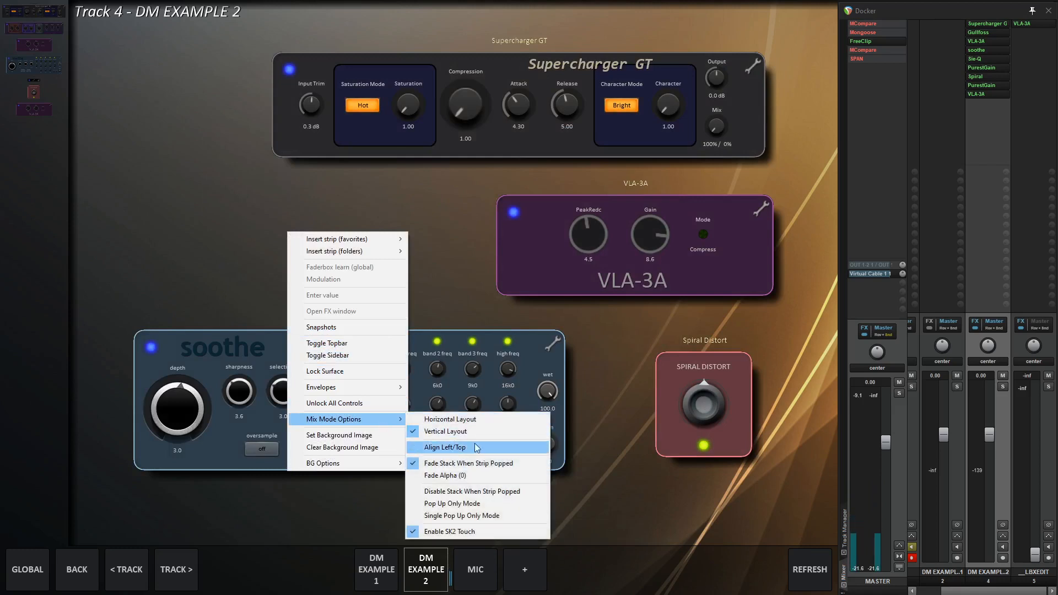
pyautogui.click(488, 476)
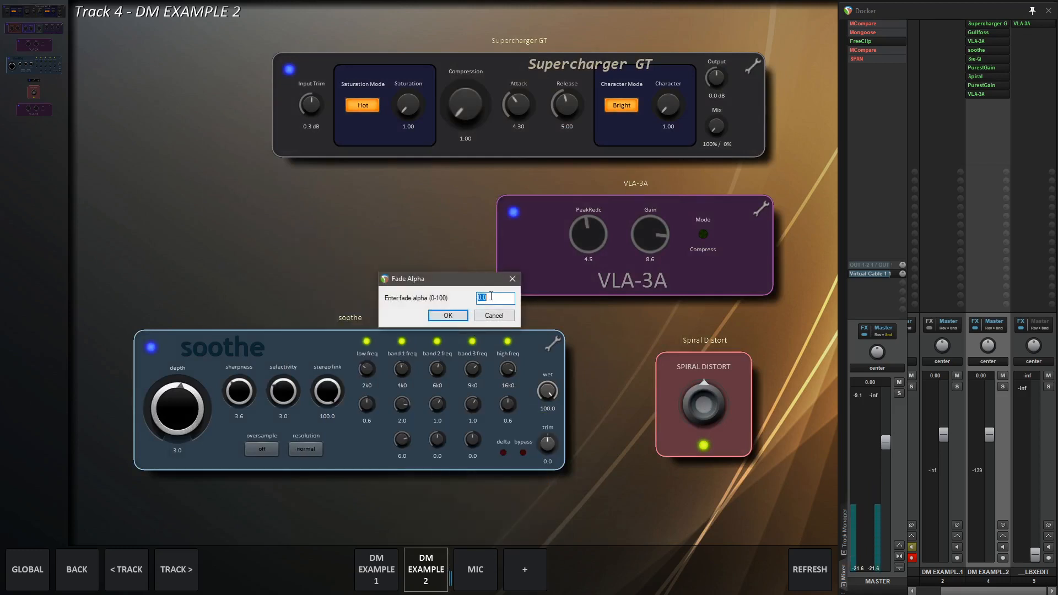
pyautogui.write('20')
pyautogui.press('Return')
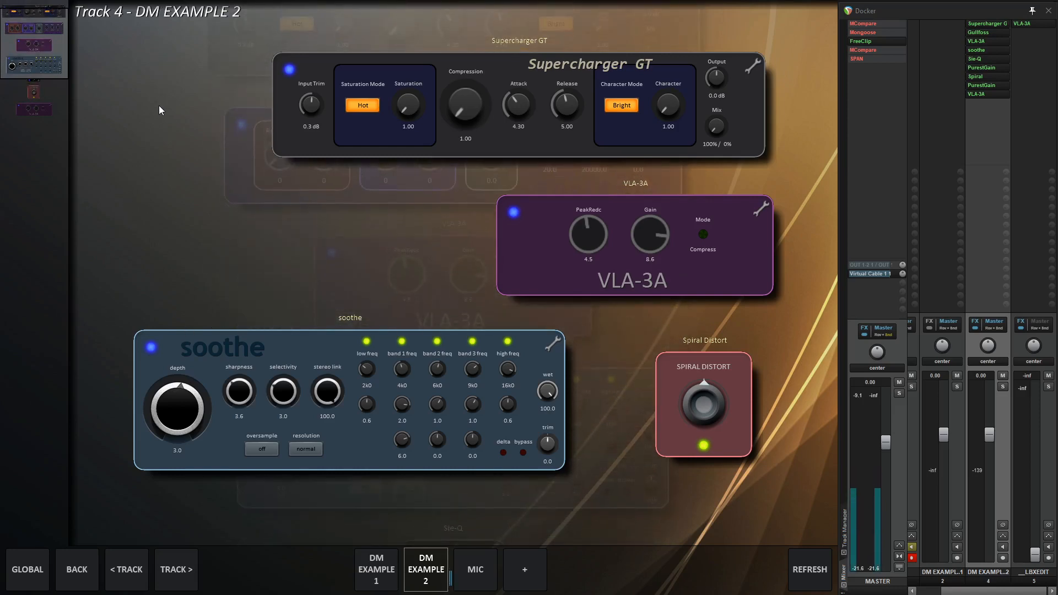
# Turn on Disable Stack When Strip Popped to try it with the popped-out strips, and turn it off again
pyautogui.rightClick(254, 258)
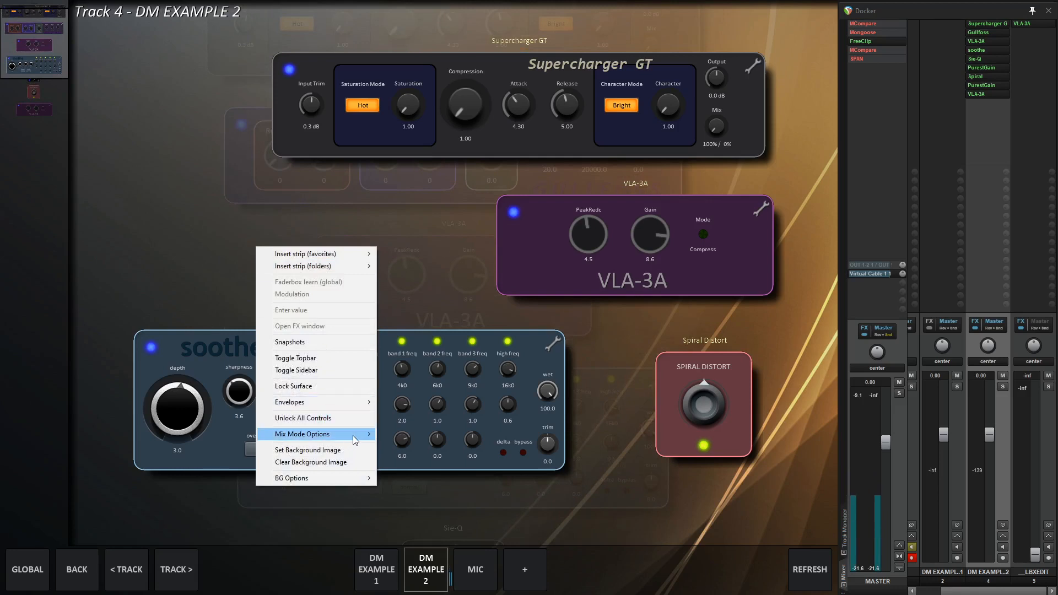
pyautogui.moveTo(370, 435)
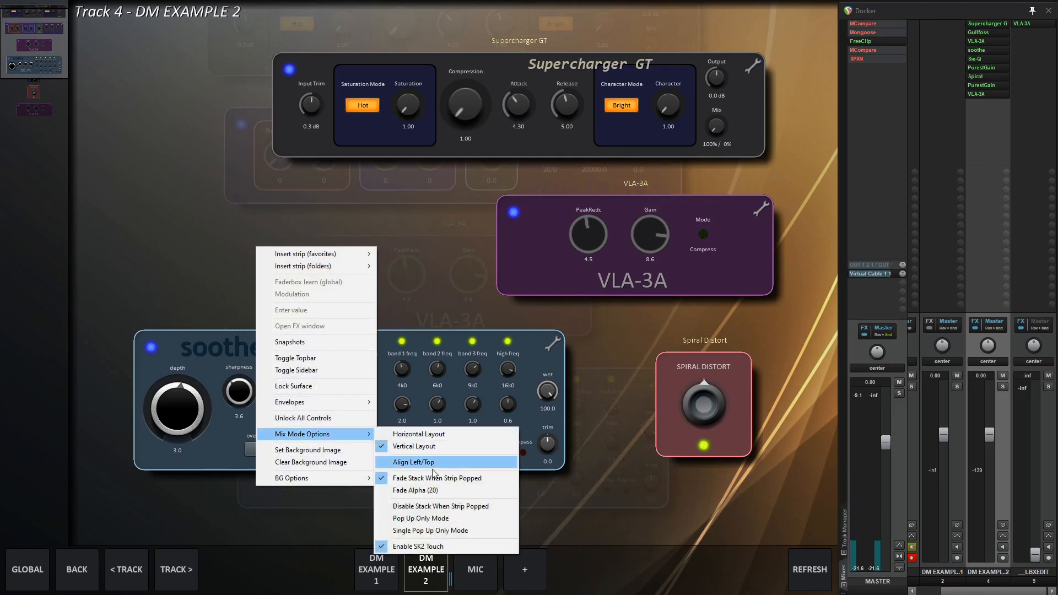
pyautogui.click(454, 508)
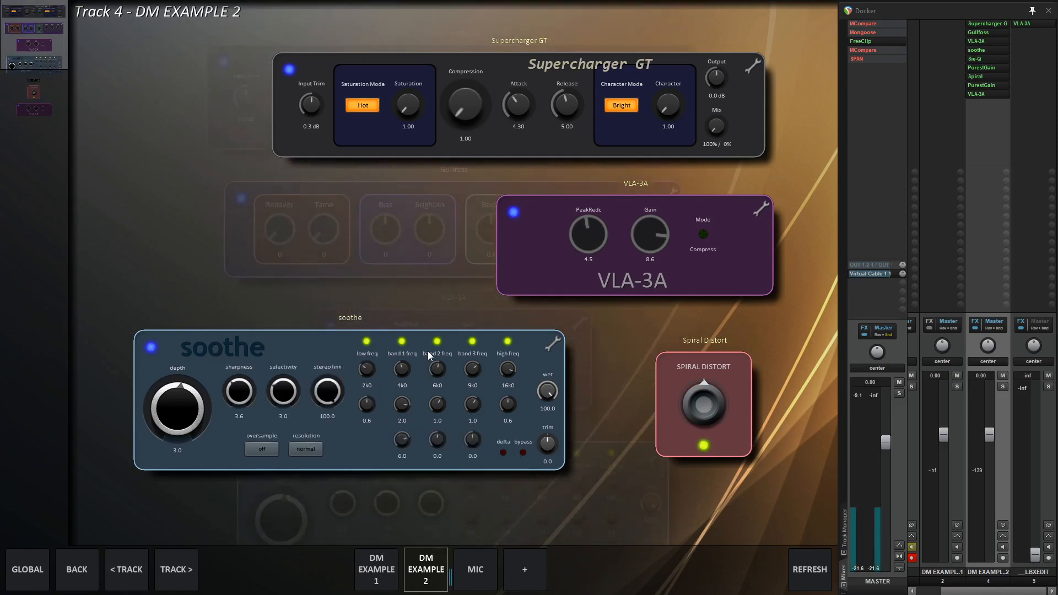
pyautogui.rightClick(391, 262)
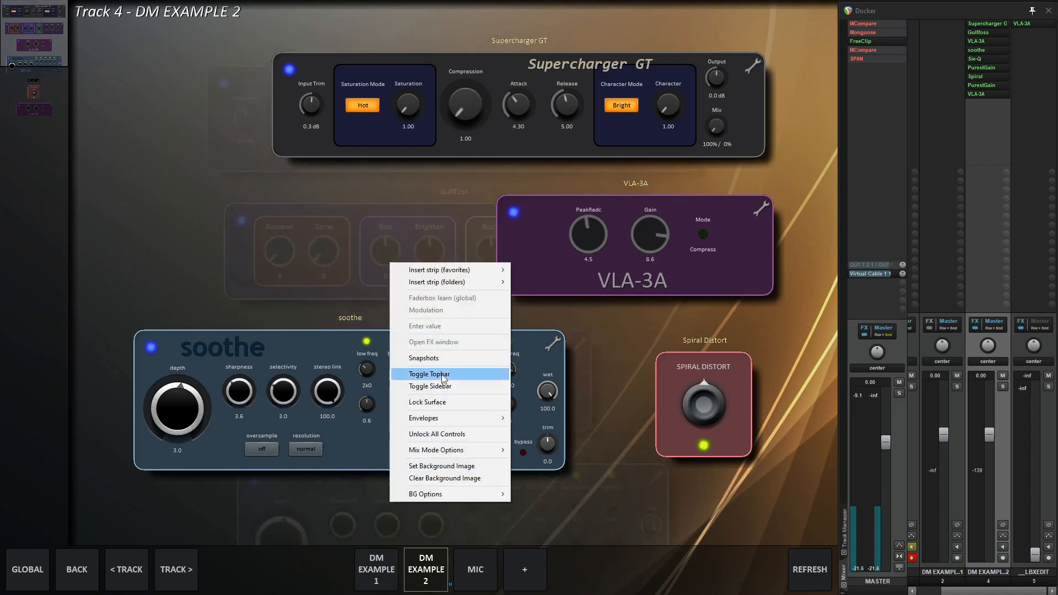
pyautogui.moveTo(473, 452)
pyautogui.click(573, 522)
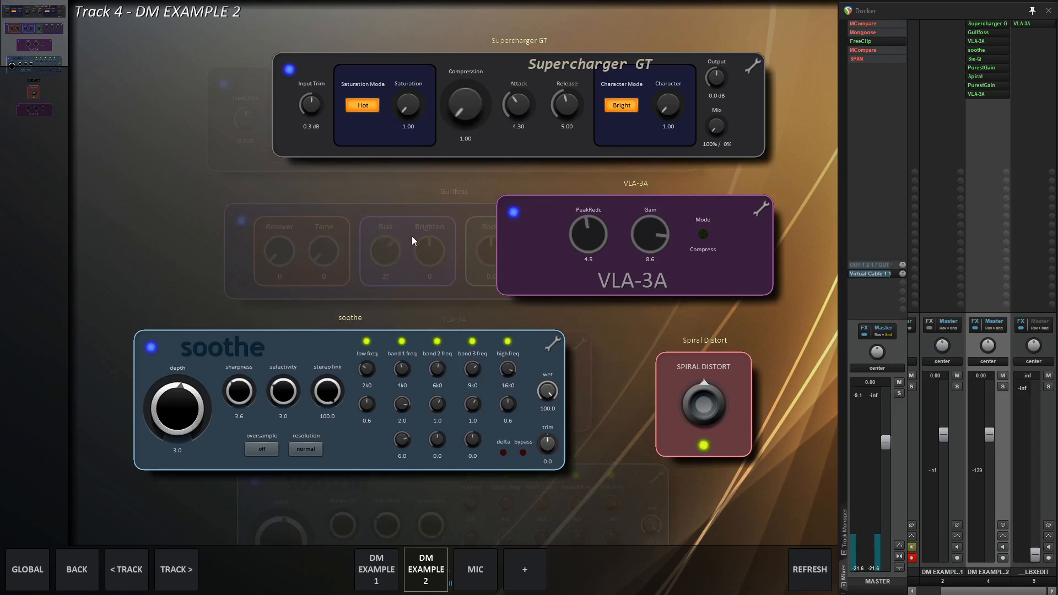
# Pop out the faded Gullfoss strip in front of the VLA-3A and return it to the stack
pyautogui.click(456, 190)
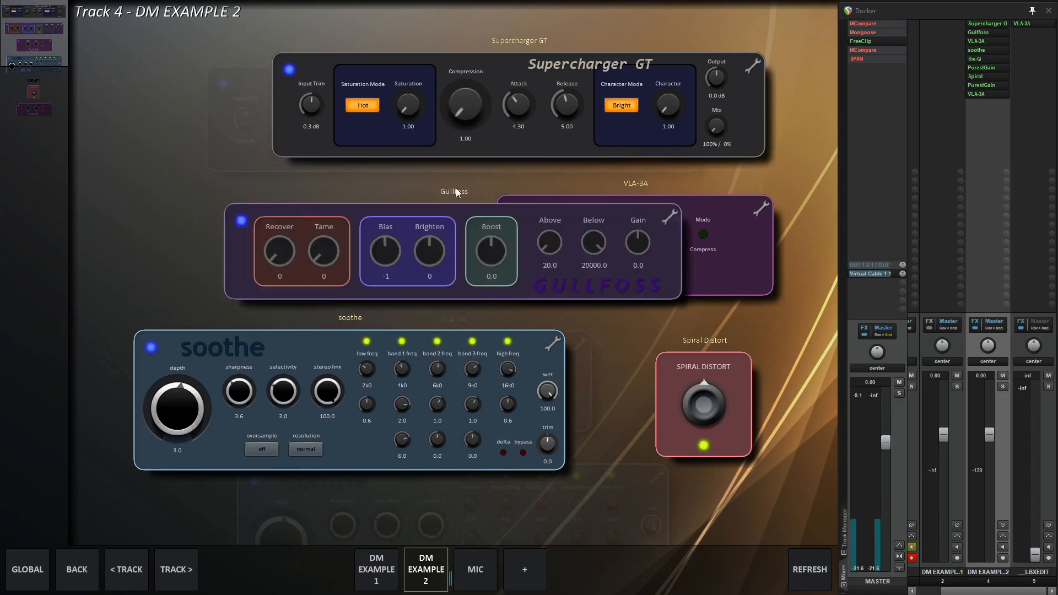
pyautogui.moveTo(460, 197); pyautogui.dragTo(388, 216)
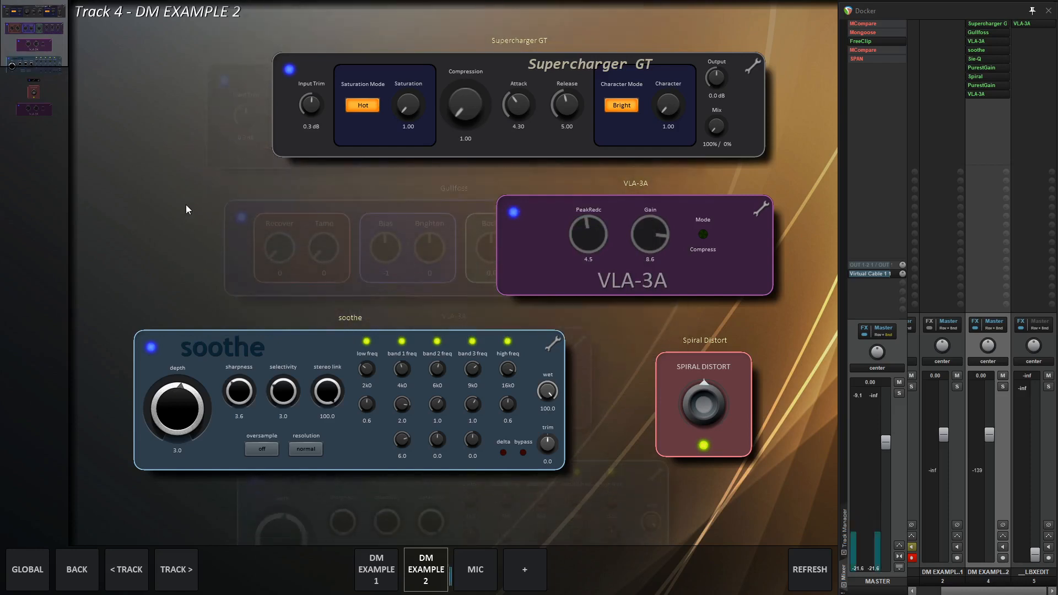
# Close the settings window and turn on Single Pop Up Only Mode in the mix mode options
pyautogui.press('F10')
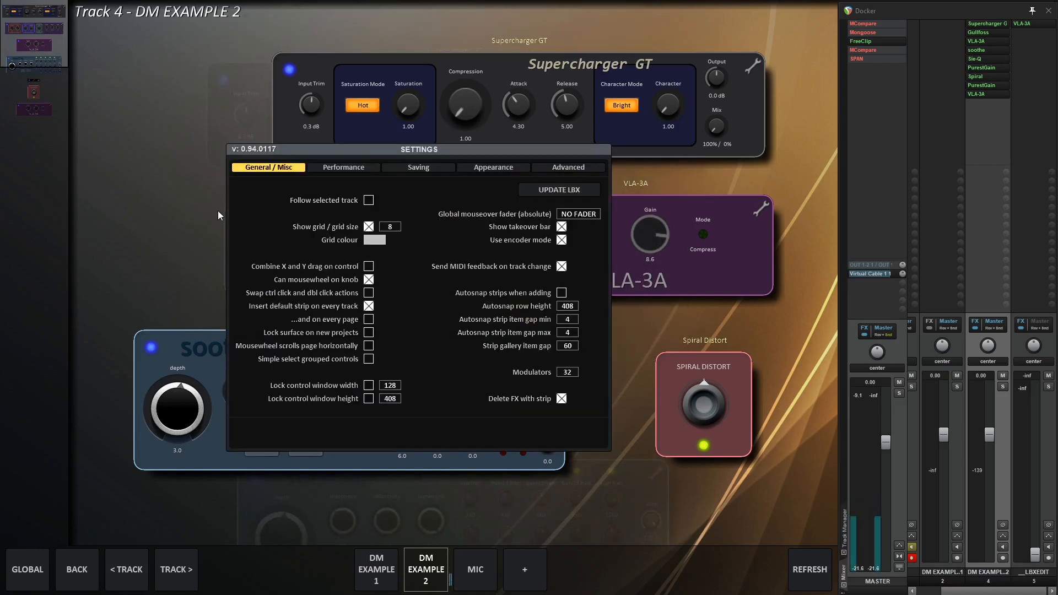
pyautogui.press('F10')
pyautogui.rightClick(171, 215)
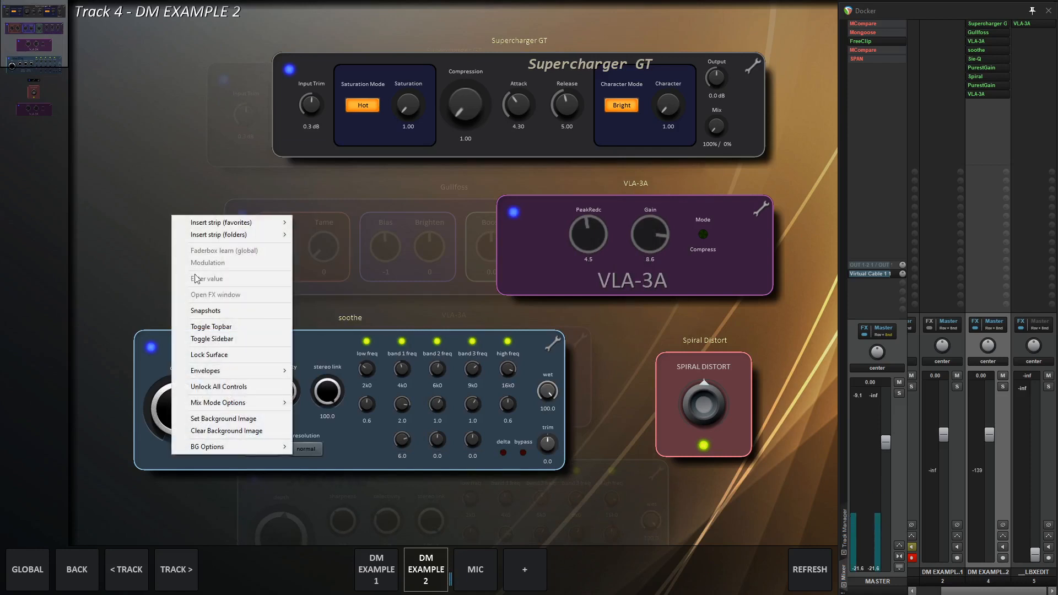
pyautogui.moveTo(254, 402)
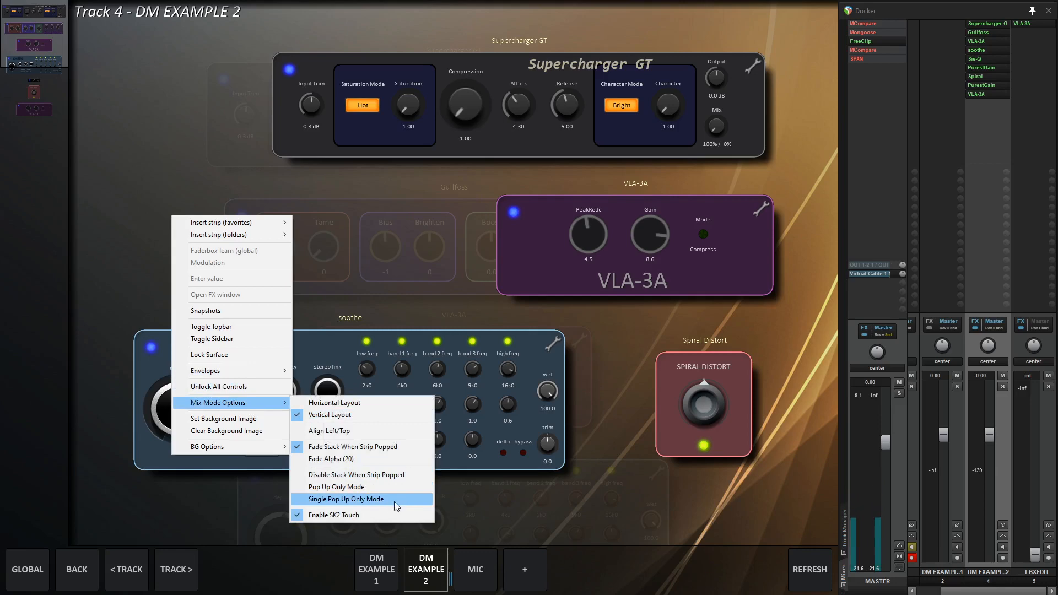
pyautogui.click(394, 502)
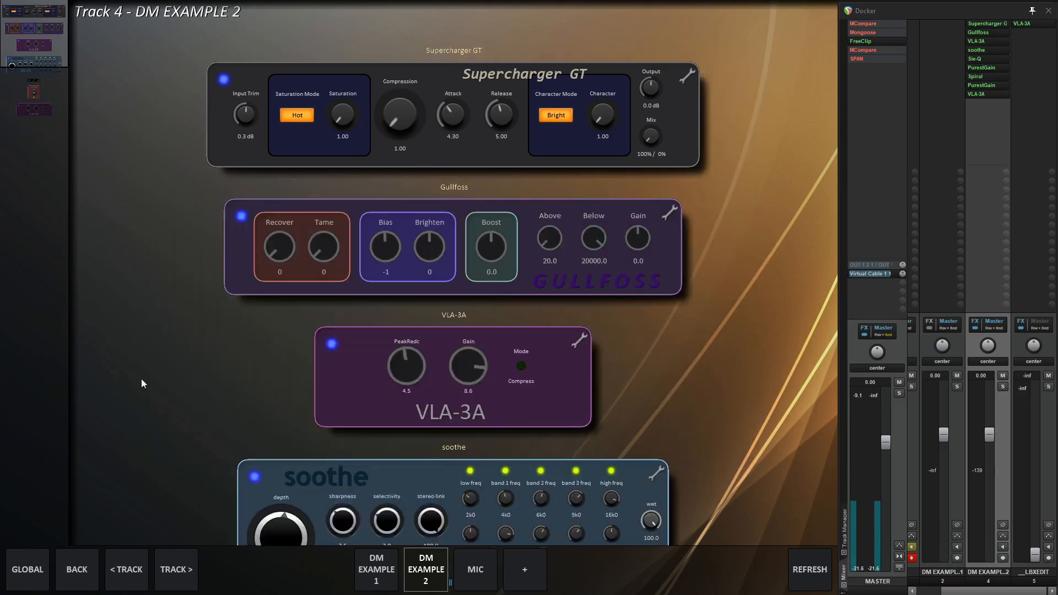
# Pop out the VLA-3A strip from the stack, followed by the Gullfoss strip, to try Single Pop Up Only Mode
pyautogui.scroll(-4, 160, 299)
pyautogui.scroll(3, 607, 321)
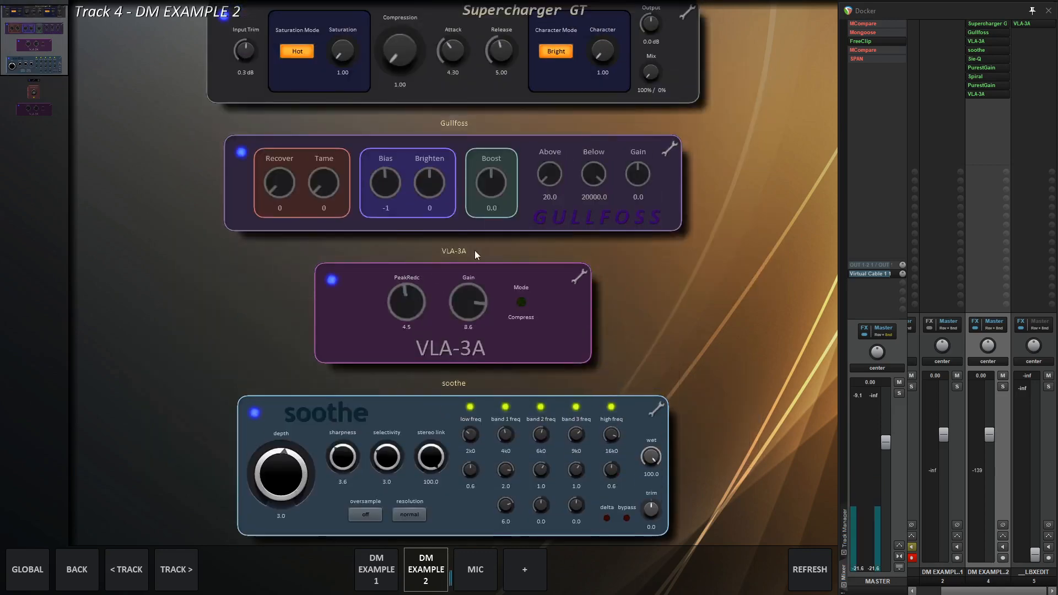
pyautogui.moveTo(465, 253); pyautogui.dragTo(463, 252)
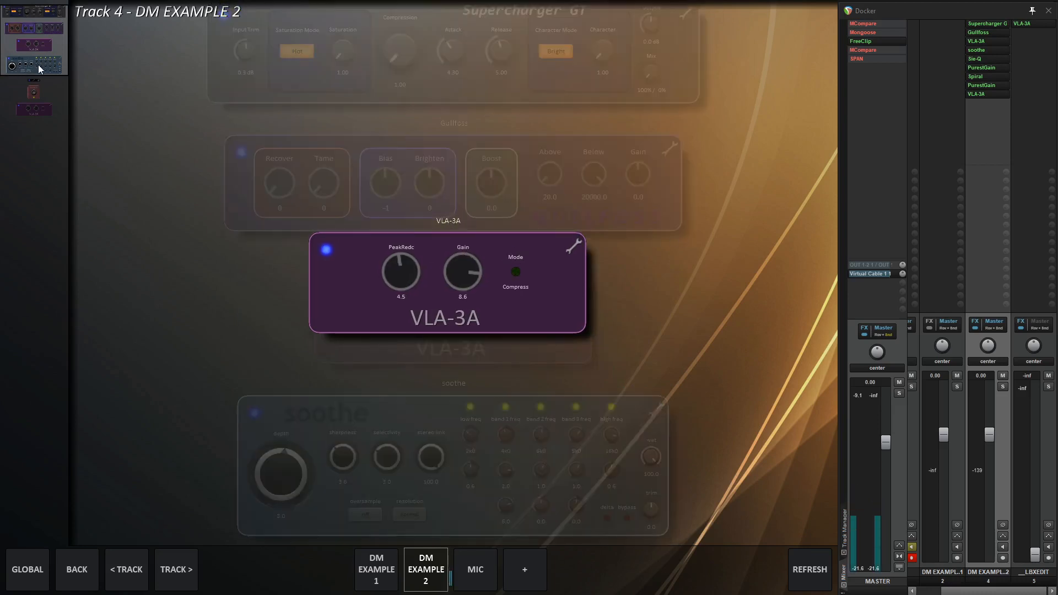
pyautogui.click(507, 219)
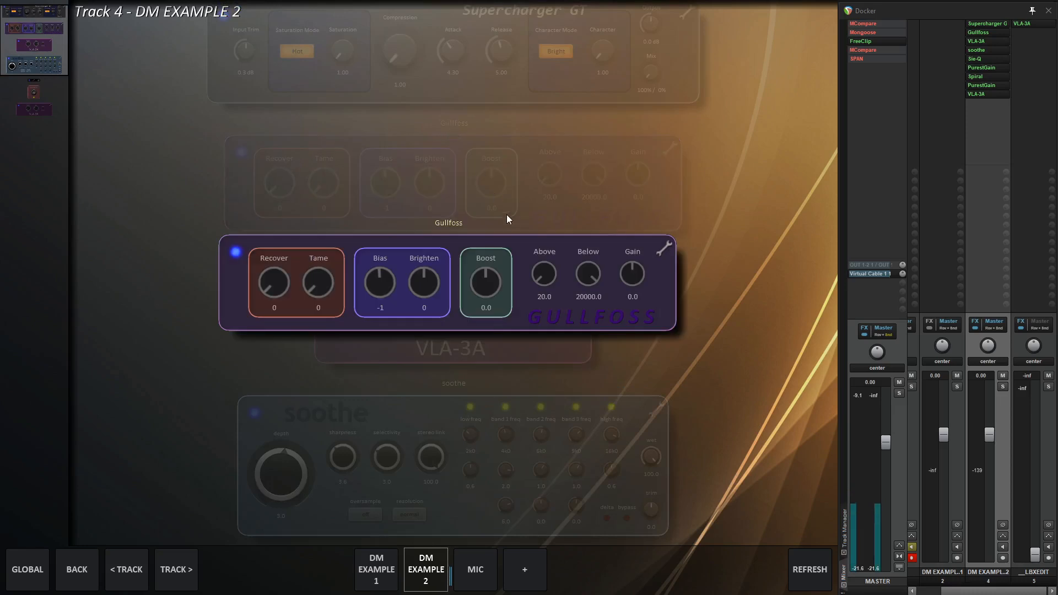
# Set the stack's fade alpha to 0 in the mix mode options
pyautogui.rightClick(688, 175)
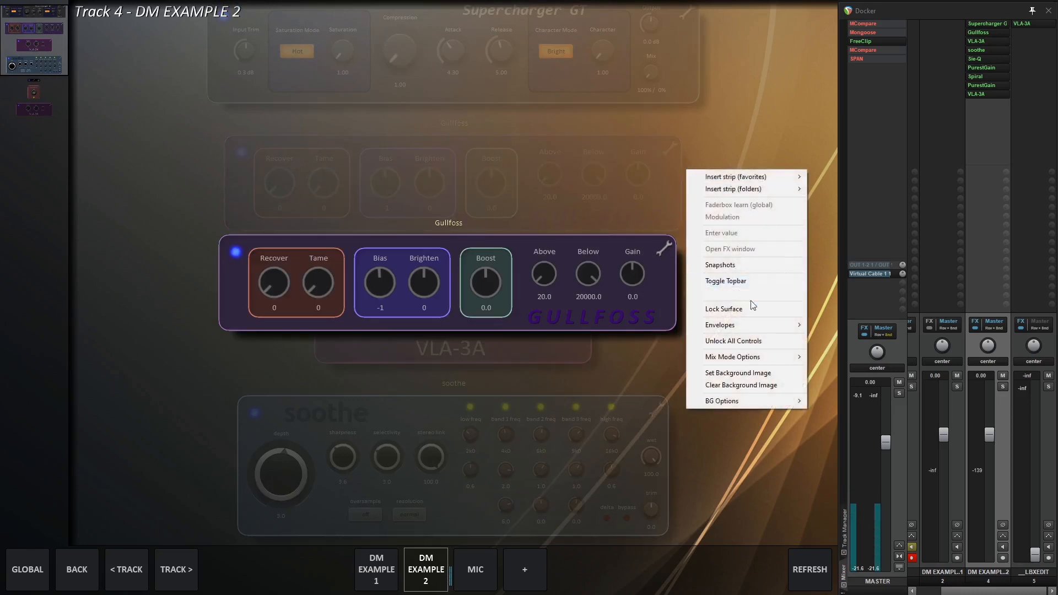
pyautogui.moveTo(770, 358)
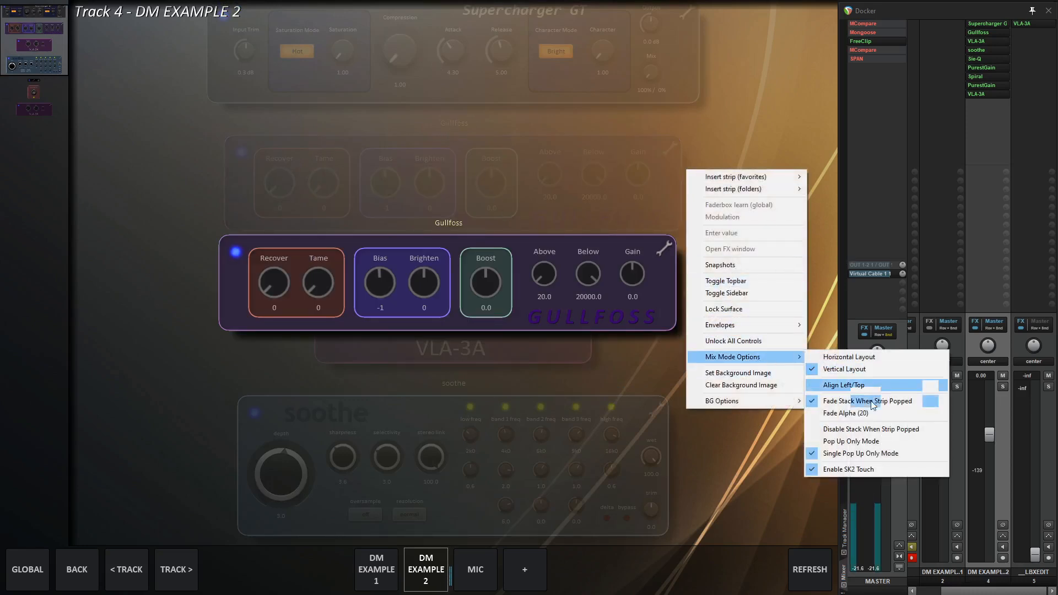
pyautogui.click(844, 412)
pyautogui.write('0')
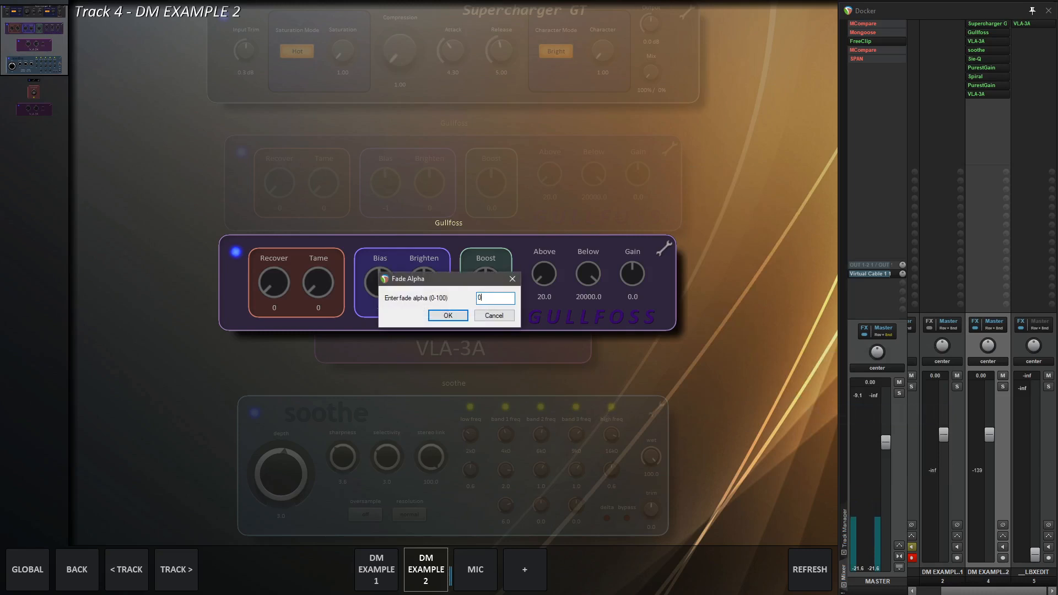
pyautogui.press('Return')
# Pop out the soothe, Spiral Distort, VLA-3A, Gullfoss and Supercharger GT strips one at a time from the sidebar thumbnails, ending on the lower VLA-3A
pyautogui.click(28, 69)
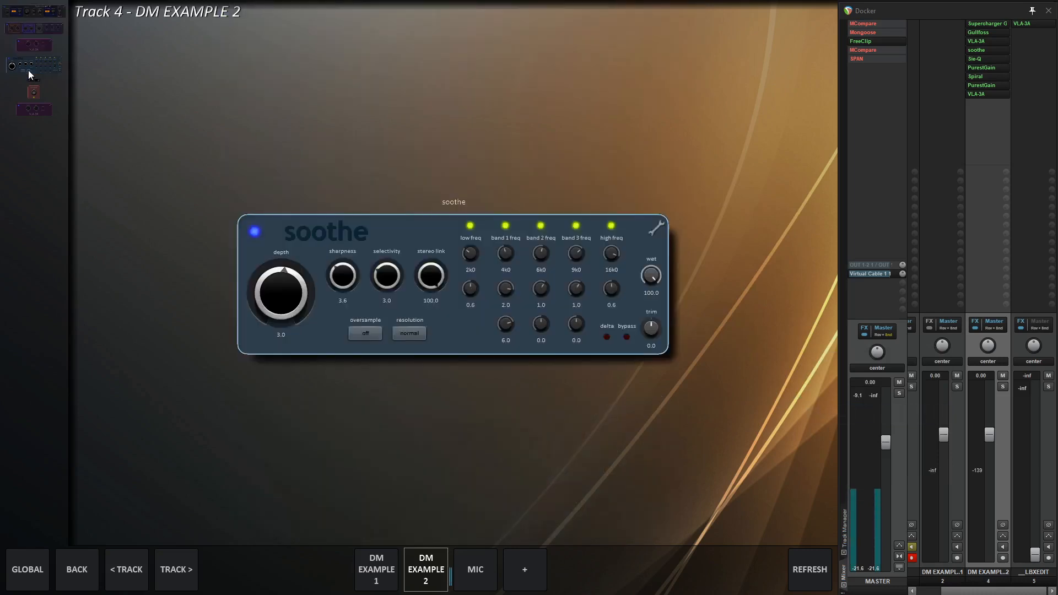
pyautogui.click(37, 95)
pyautogui.click(34, 112)
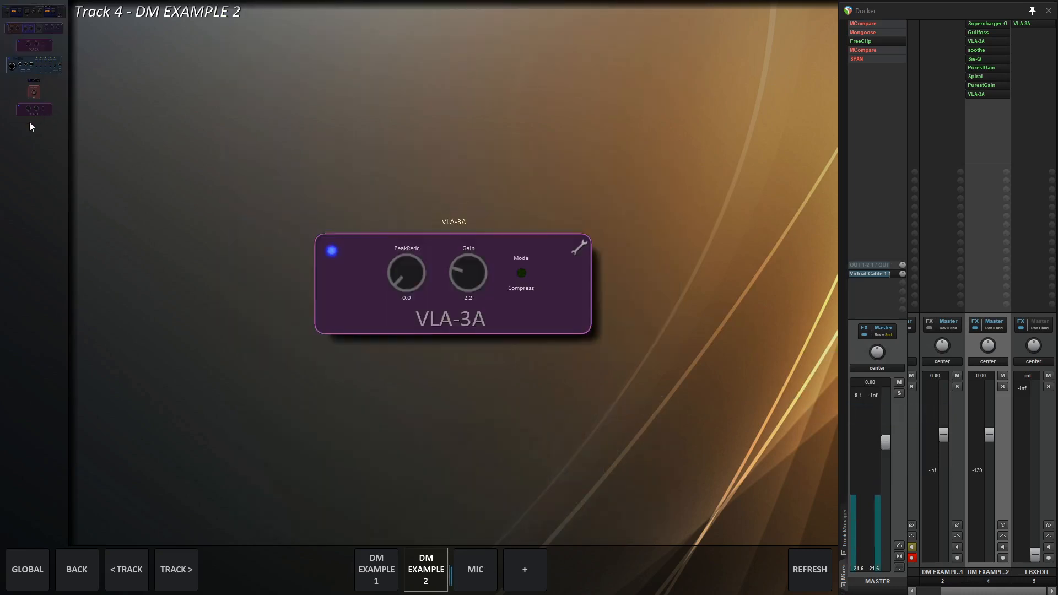
pyautogui.click(28, 96)
pyautogui.click(41, 59)
pyautogui.click(38, 40)
pyautogui.click(45, 30)
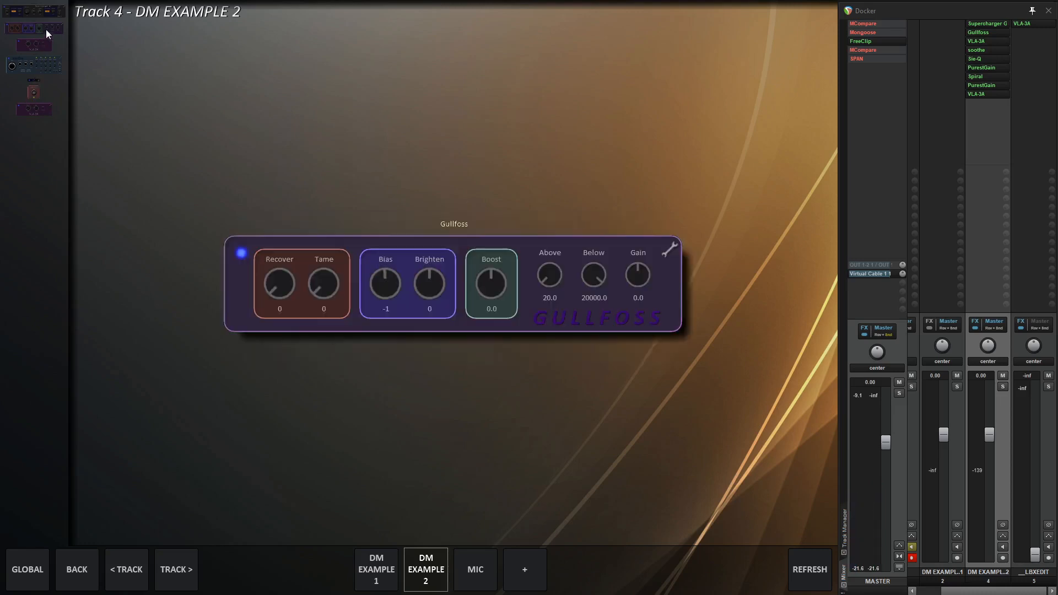
pyautogui.click(40, 9)
pyautogui.click(39, 30)
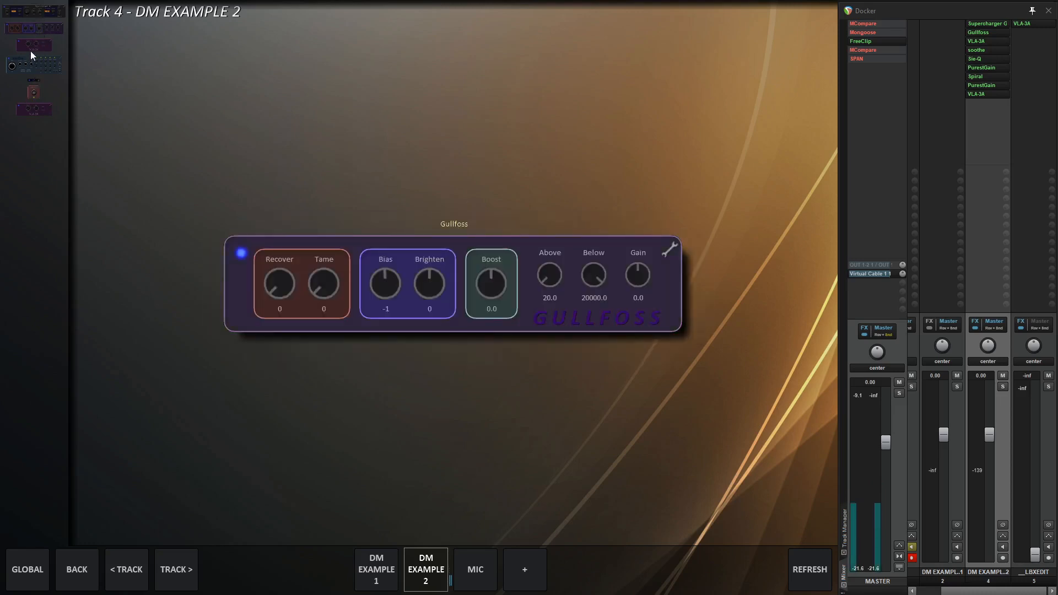
pyautogui.click(41, 64)
pyautogui.click(36, 97)
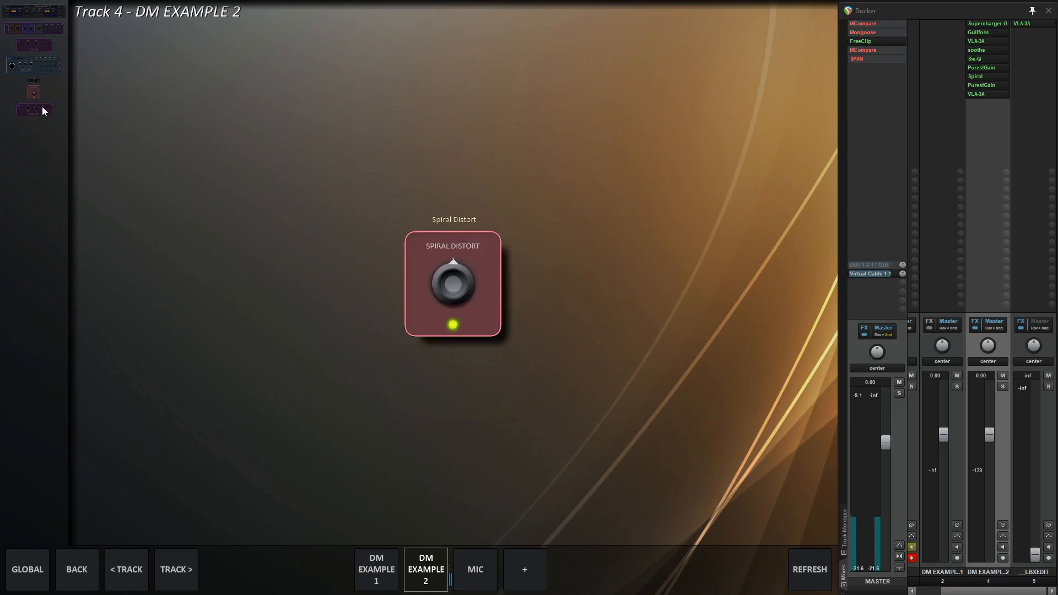
pyautogui.click(42, 108)
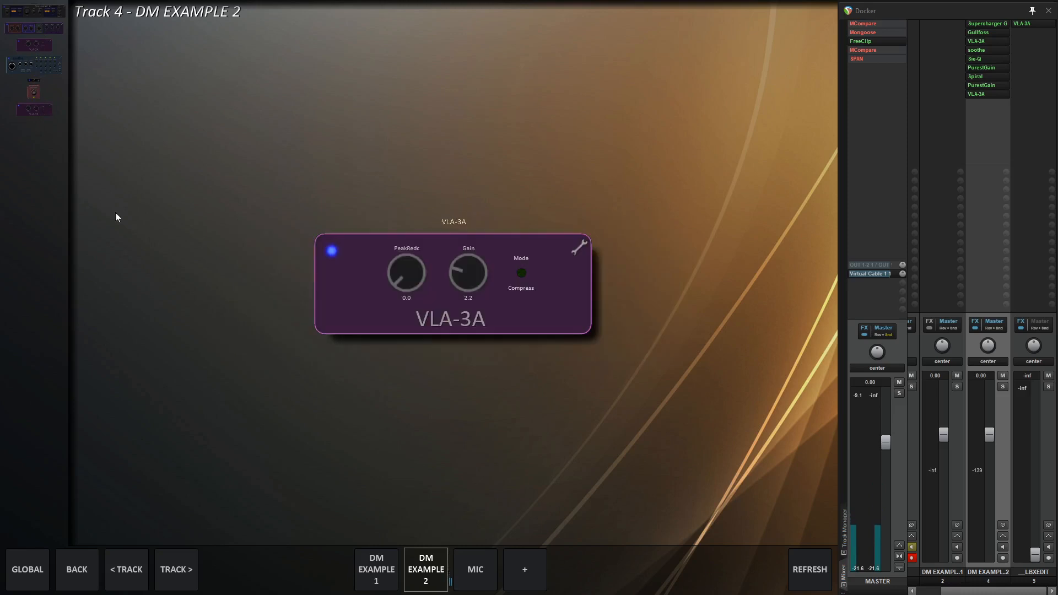
# Turn on Pop Up Only Mode and turn off Single Pop Up Only Mode in the mix mode options
pyautogui.rightClick(327, 179)
pyautogui.moveTo(422, 368)
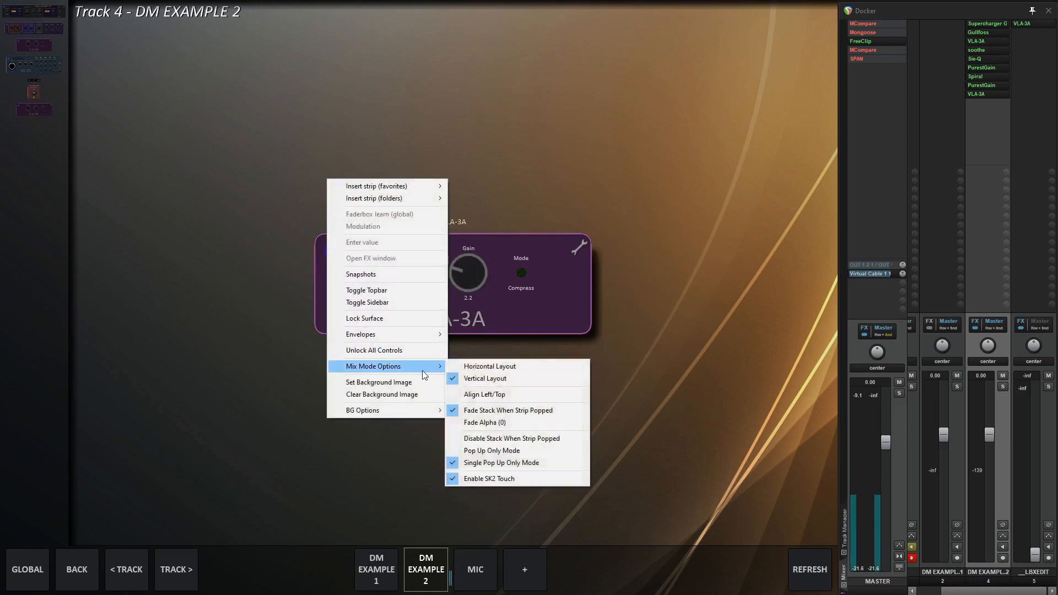
pyautogui.click(519, 450)
pyautogui.rightClick(567, 453)
pyautogui.moveTo(573, 336)
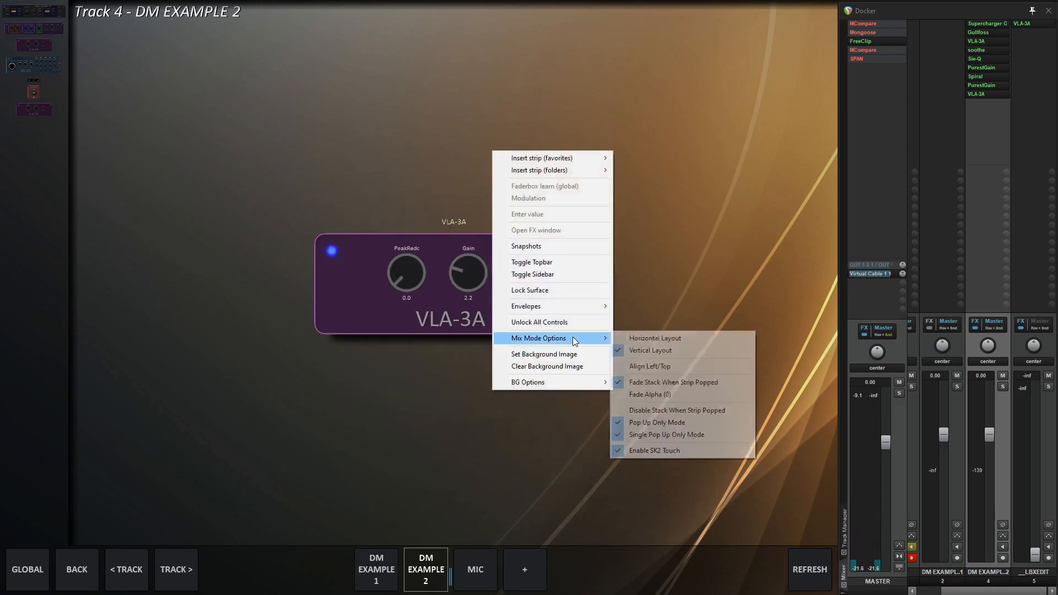
pyautogui.click(713, 435)
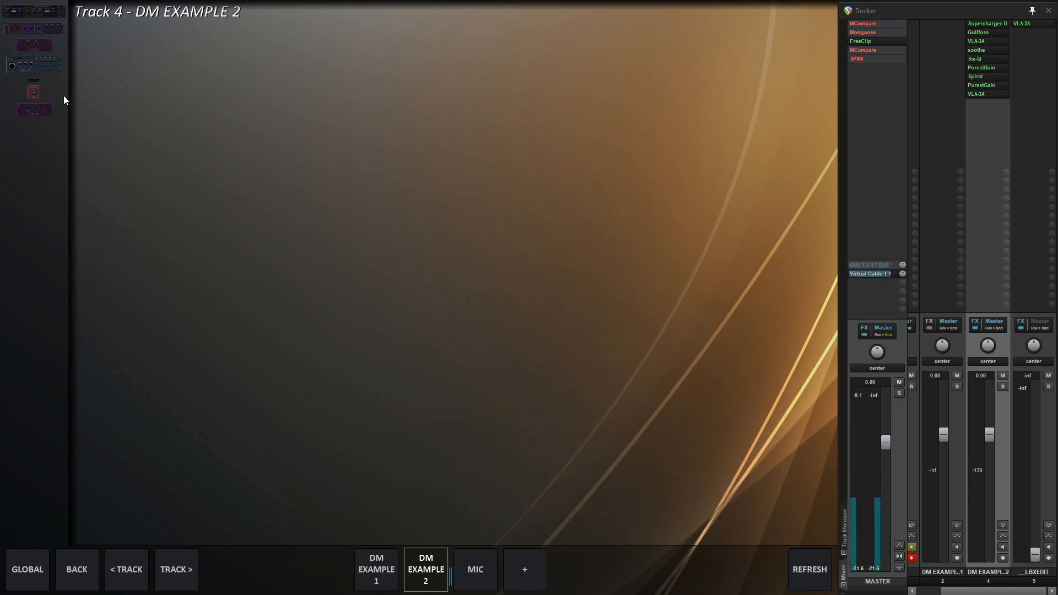
# Turn off Pop Up Only Mode, then pop the upper VLA-3A strip out of the stack, move it up and return it
pyautogui.rightClick(222, 121)
pyautogui.moveTo(309, 307)
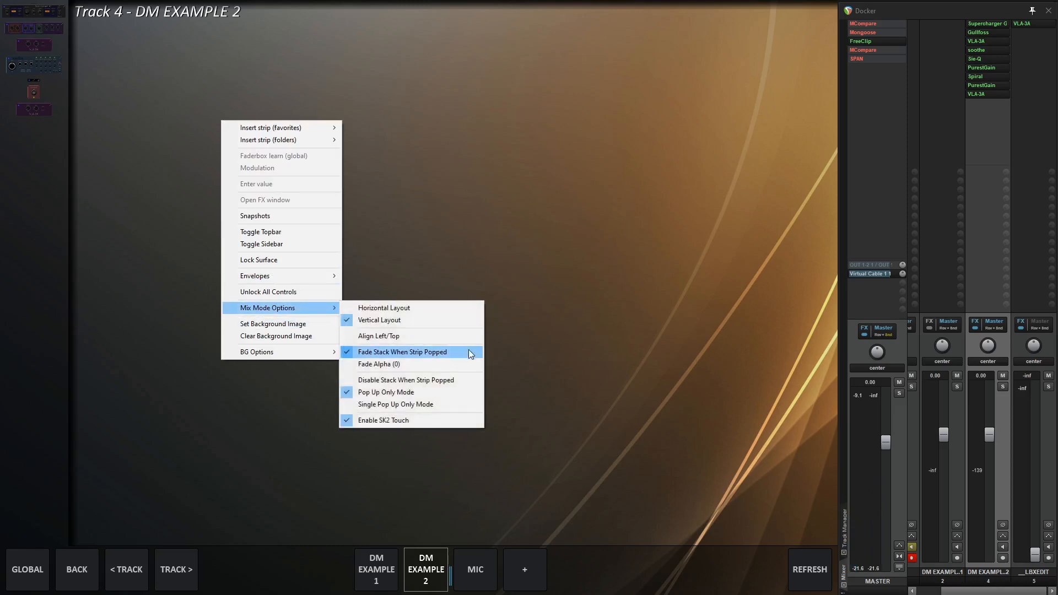
pyautogui.click(405, 392)
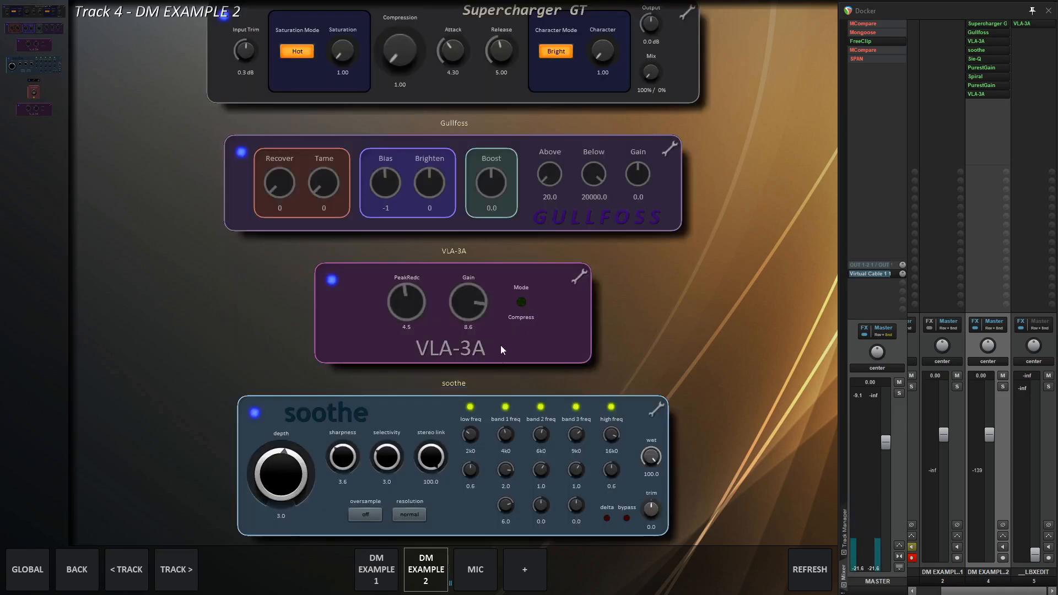
pyautogui.click(459, 249)
pyautogui.moveTo(447, 231); pyautogui.dragTo(461, 158)
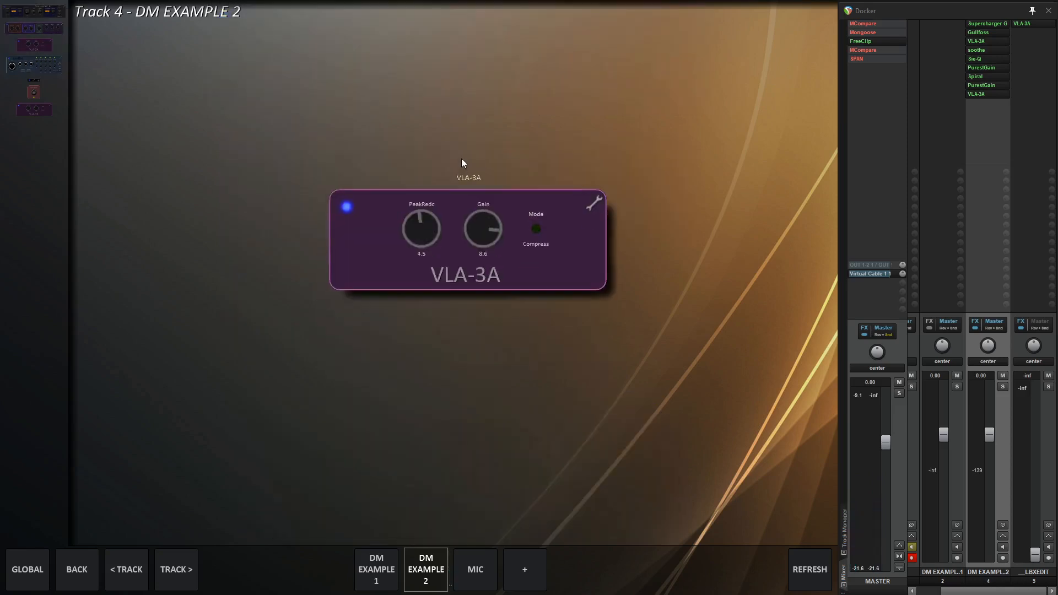
pyautogui.click(489, 144)
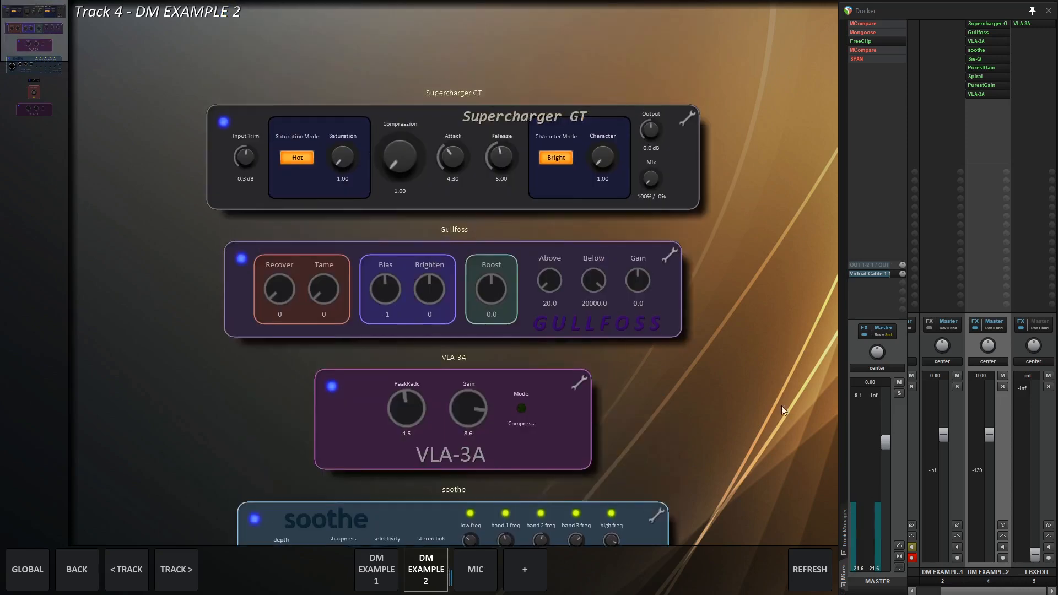
# Turn on Pop Up Only Mode in the mix mode options, then pop out the upper VLA-3A strip and close it
pyautogui.rightClick(686, 404)
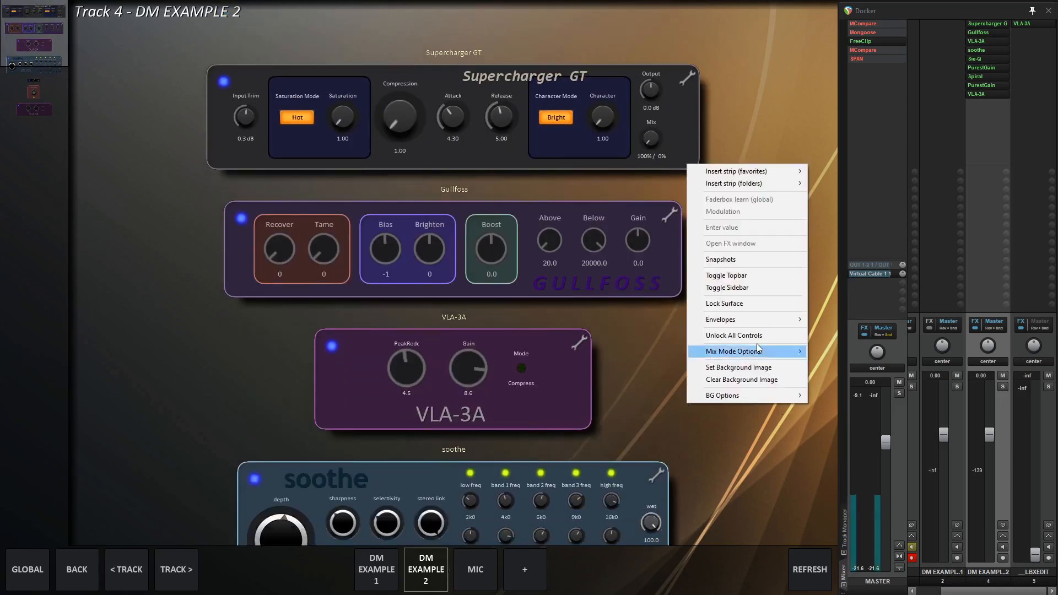
pyautogui.moveTo(739, 351)
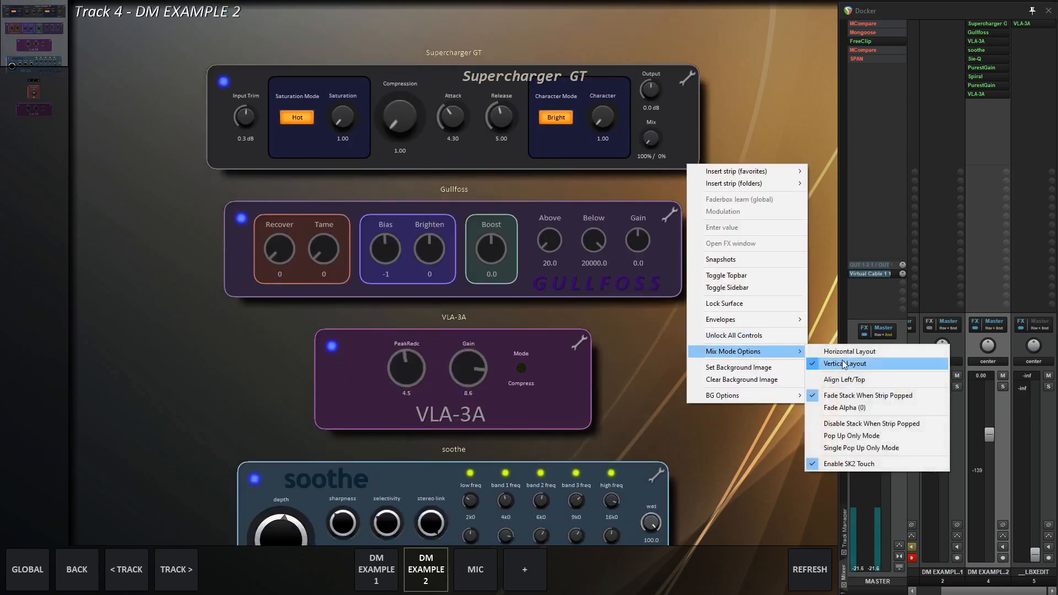
pyautogui.click(853, 436)
pyautogui.click(37, 48)
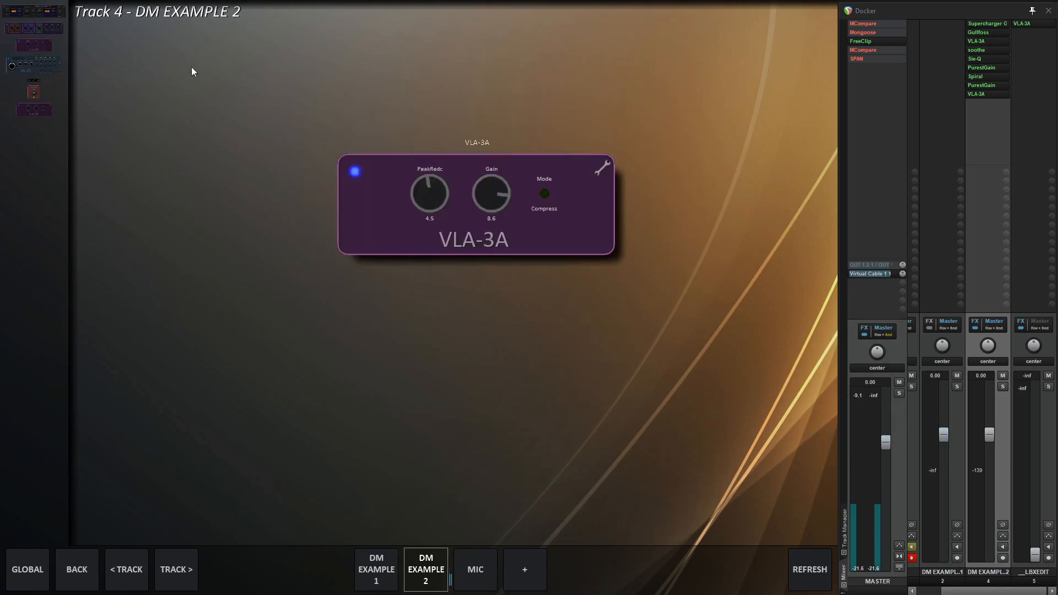
pyautogui.click(470, 138)
# Pop out the soothe, Spiral Distort, lower VLA-3A and Gullfoss strips and arrange them across the surface without overlap
pyautogui.click(35, 69)
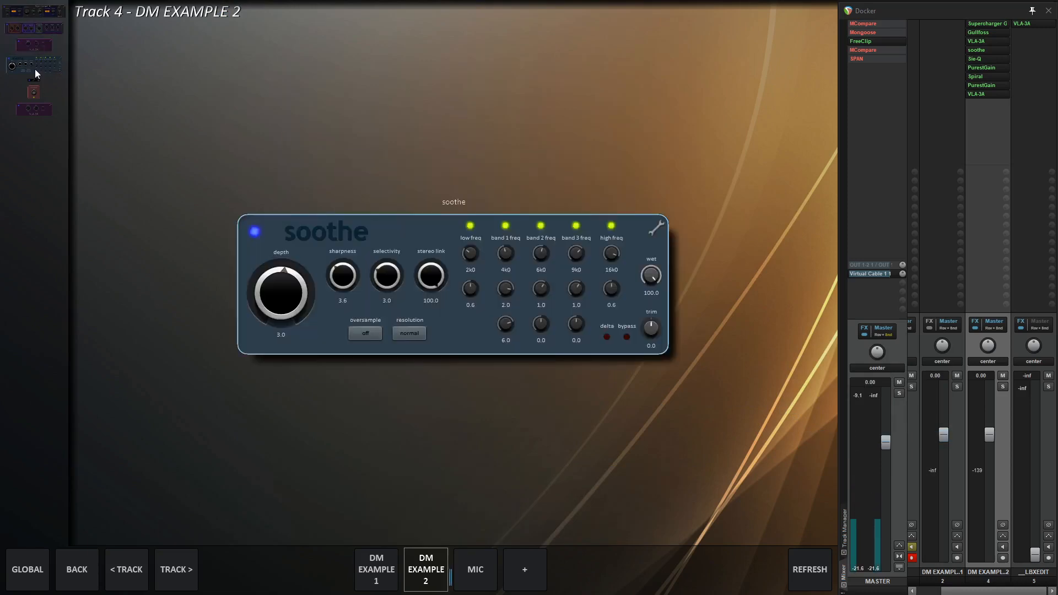
pyautogui.click(34, 95)
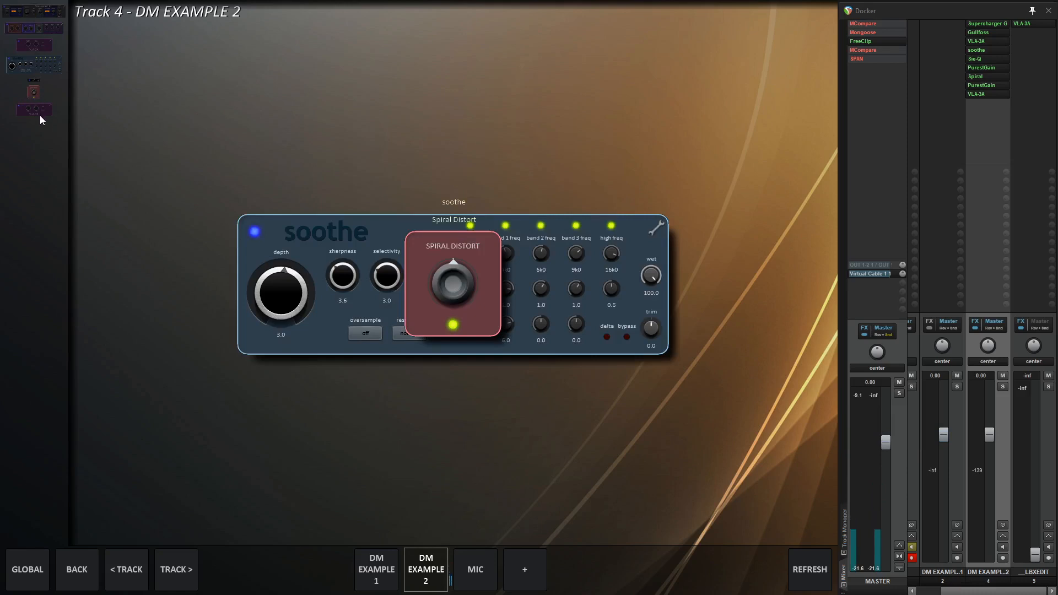
pyautogui.click(40, 115)
pyautogui.moveTo(422, 217); pyautogui.dragTo(611, 373)
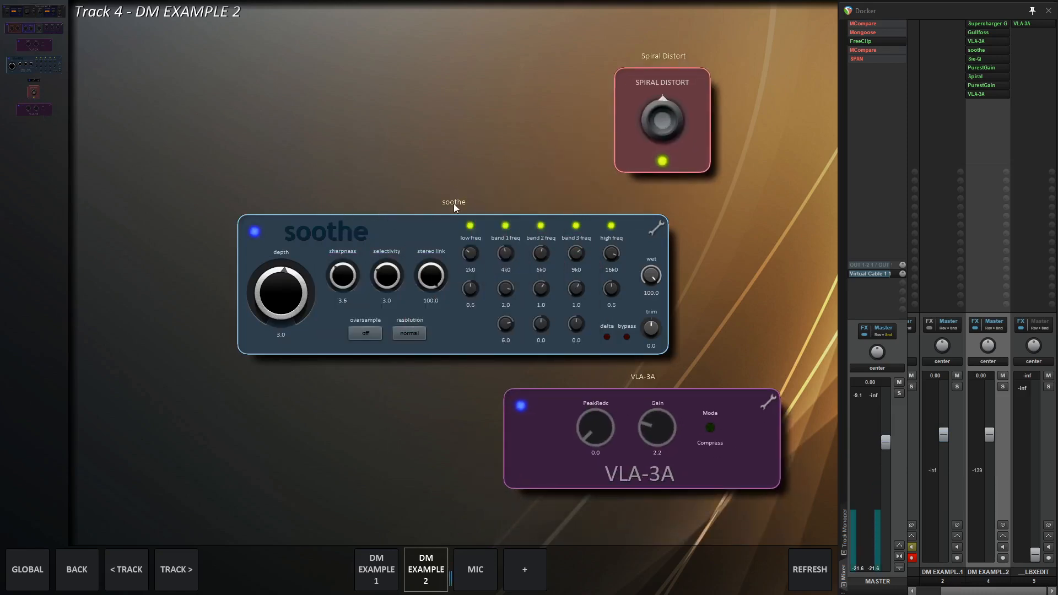
pyautogui.moveTo(454, 204); pyautogui.dragTo(360, 50)
pyautogui.moveTo(659, 382); pyautogui.dragTo(660, 255)
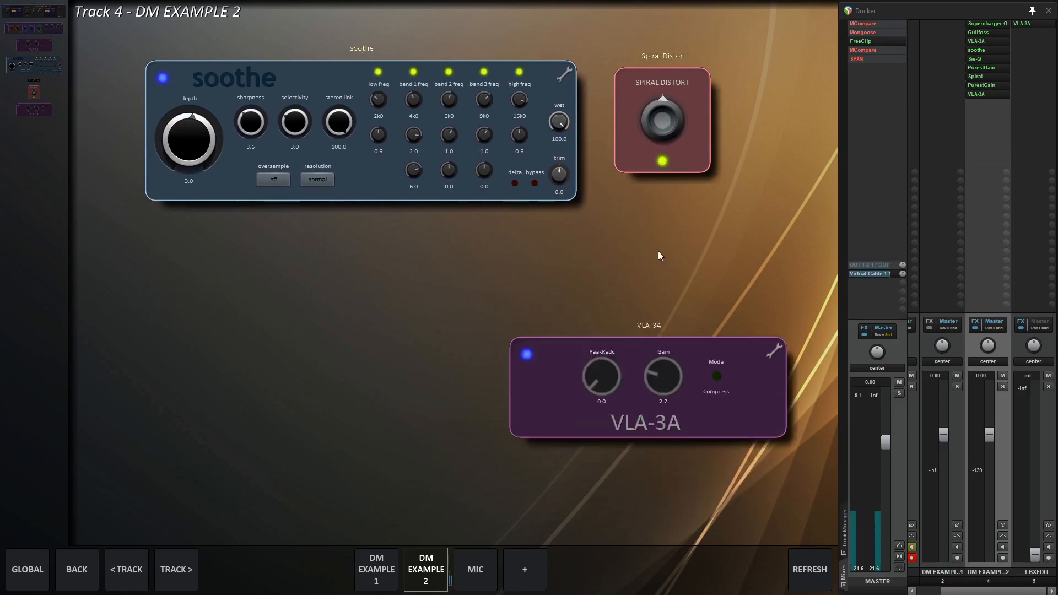
pyautogui.click(46, 31)
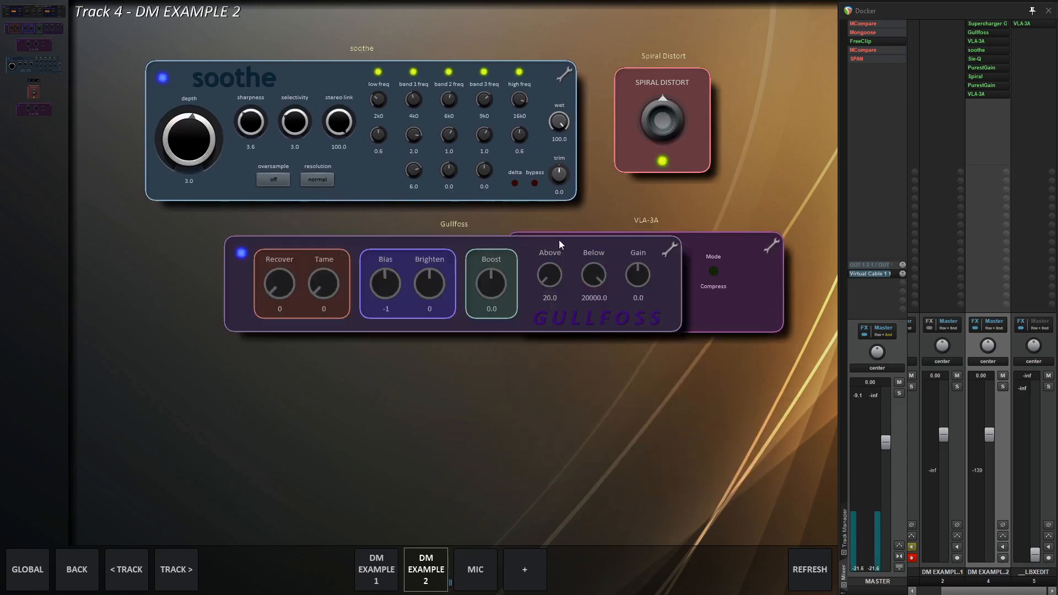
pyautogui.moveTo(457, 230); pyautogui.dragTo(433, 364)
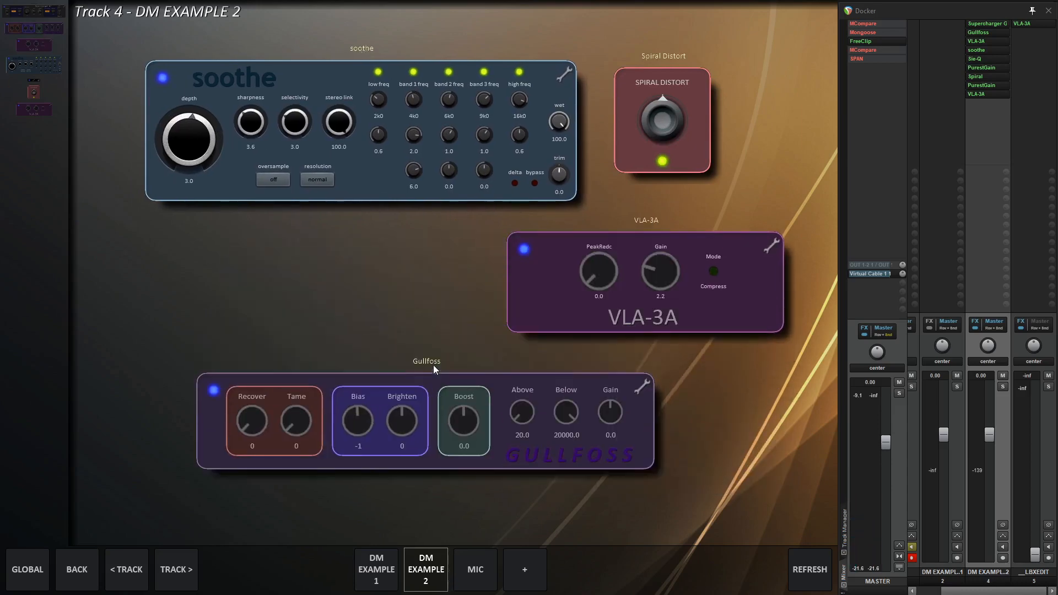
# Switch to the DM EXAMPLE 1 track and add the BASSROOM (Mastering the Mix) plugin from the _EQ folder
pyautogui.click(957, 356)
pyautogui.click(1007, 342)
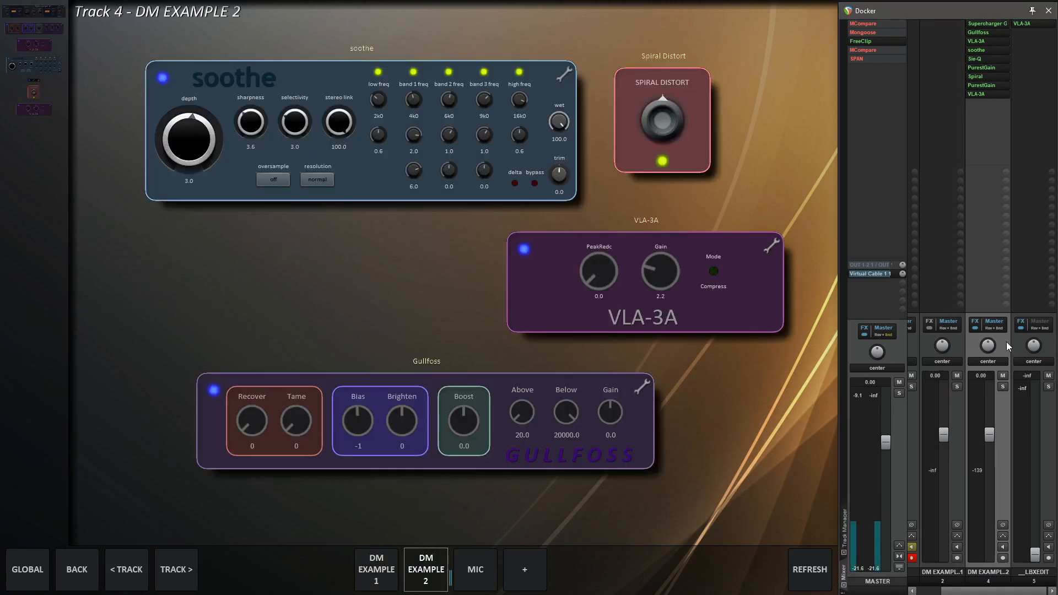
pyautogui.click(953, 349)
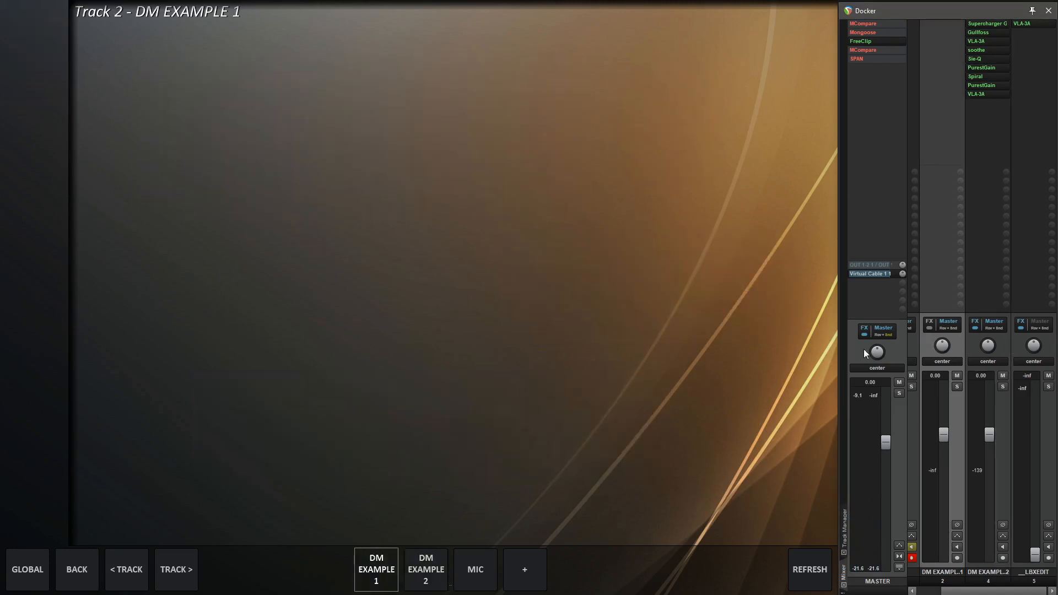
pyautogui.click(950, 25)
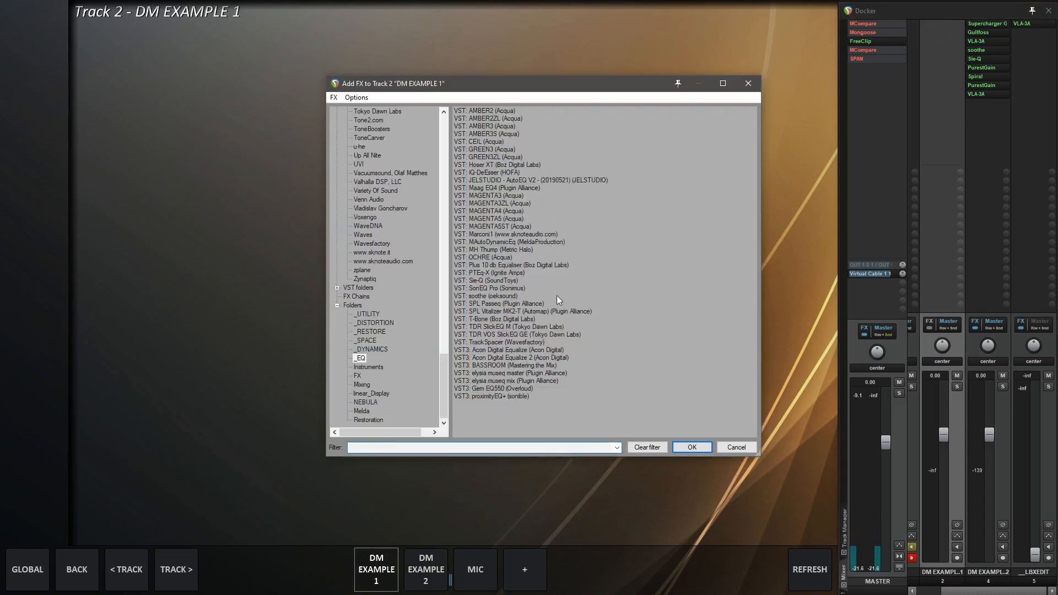
pyautogui.doubleClick(525, 365)
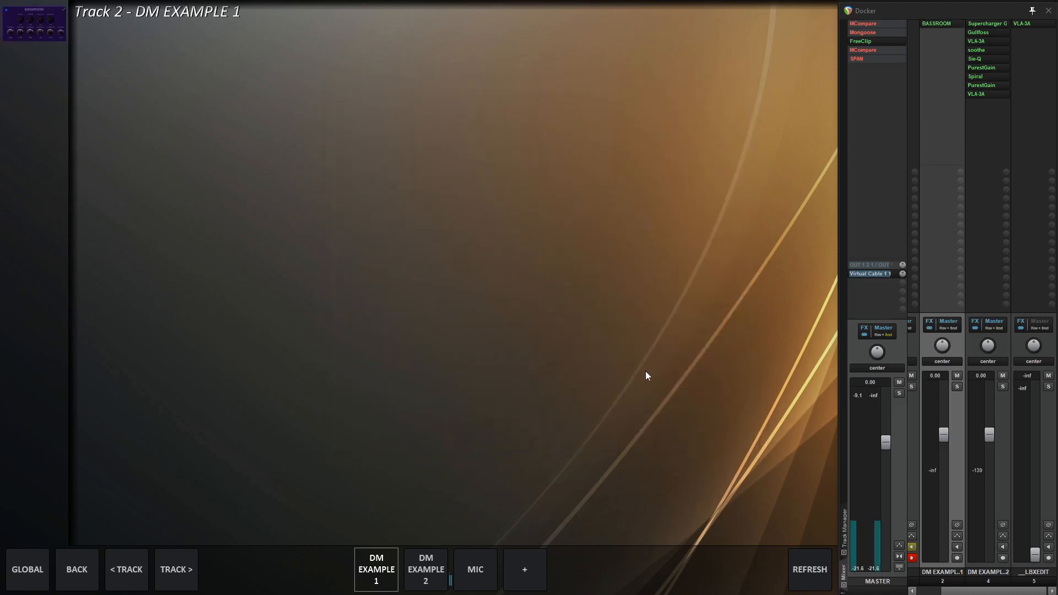
# Switch to DM EXAMPLE 2 and back to DM EXAMPLE 1, and pop out the BassRoom strip
pyautogui.click(979, 333)
pyautogui.click(963, 354)
pyautogui.click(48, 28)
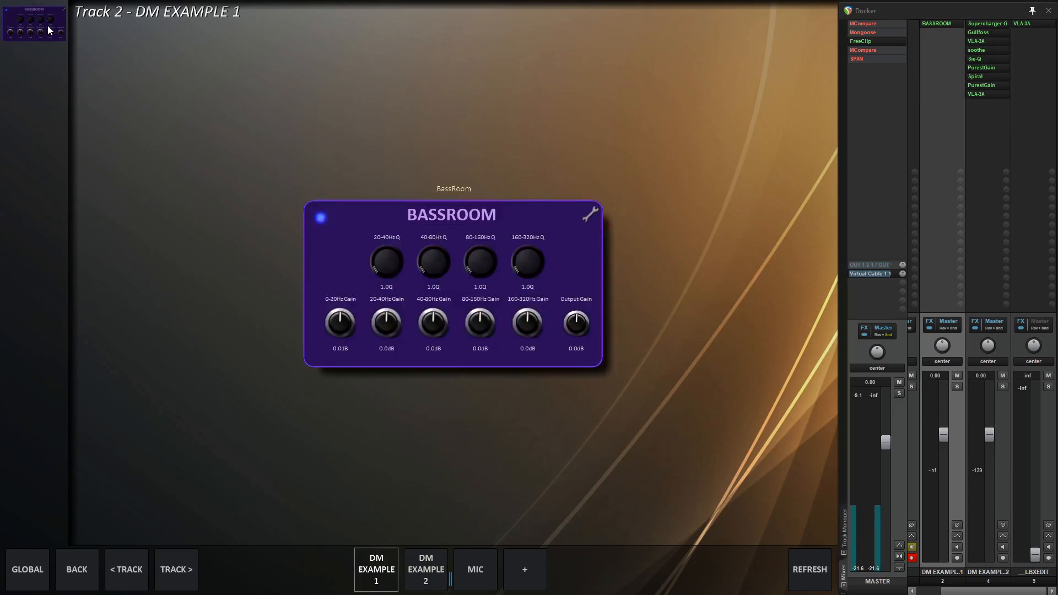
# Turn off Pop Up Only Mode in the mix mode options for DM EXAMPLE 1 and shift the BassRoom strip slightly
pyautogui.rightClick(328, 124)
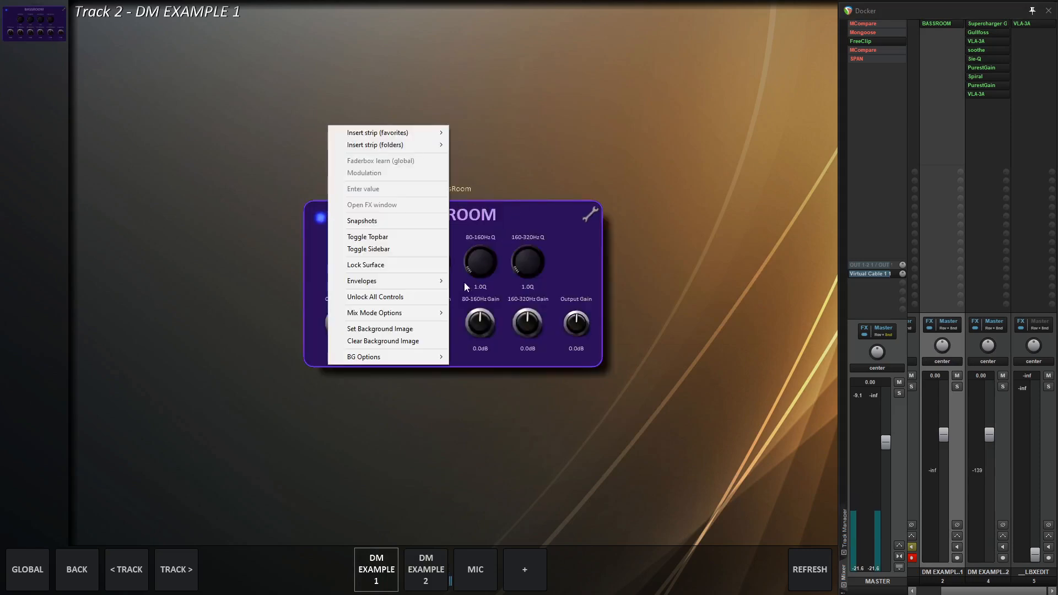
pyautogui.moveTo(413, 313)
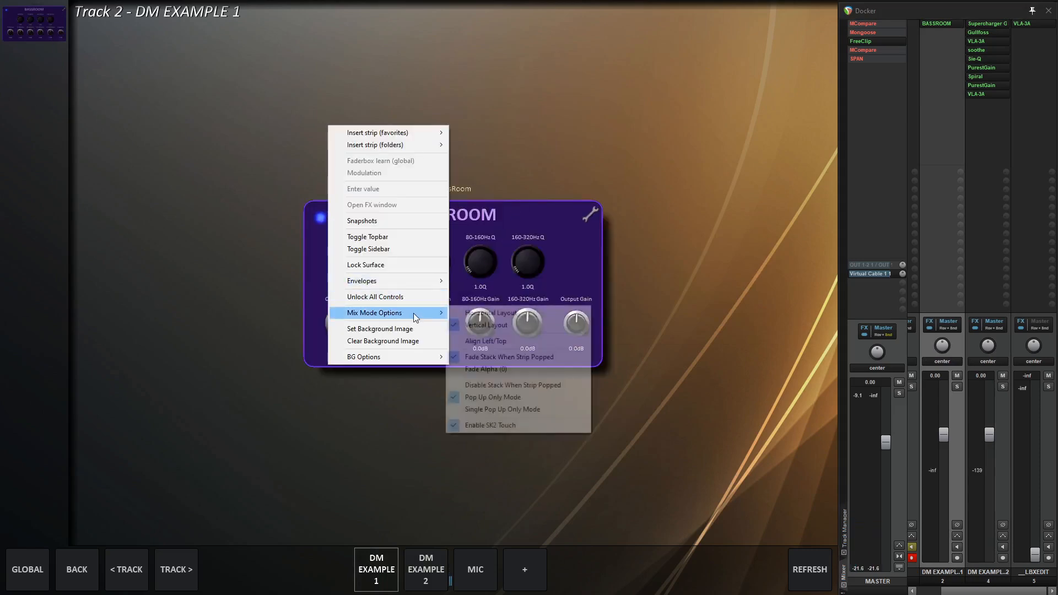
pyautogui.click(527, 398)
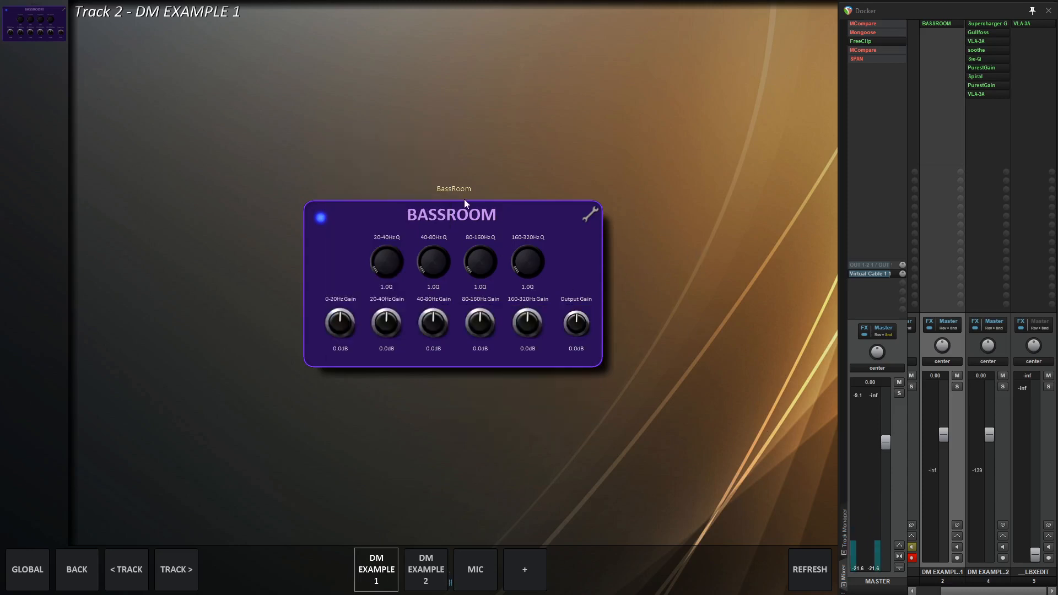
pyautogui.moveTo(551, 143); pyautogui.dragTo(614, 132)
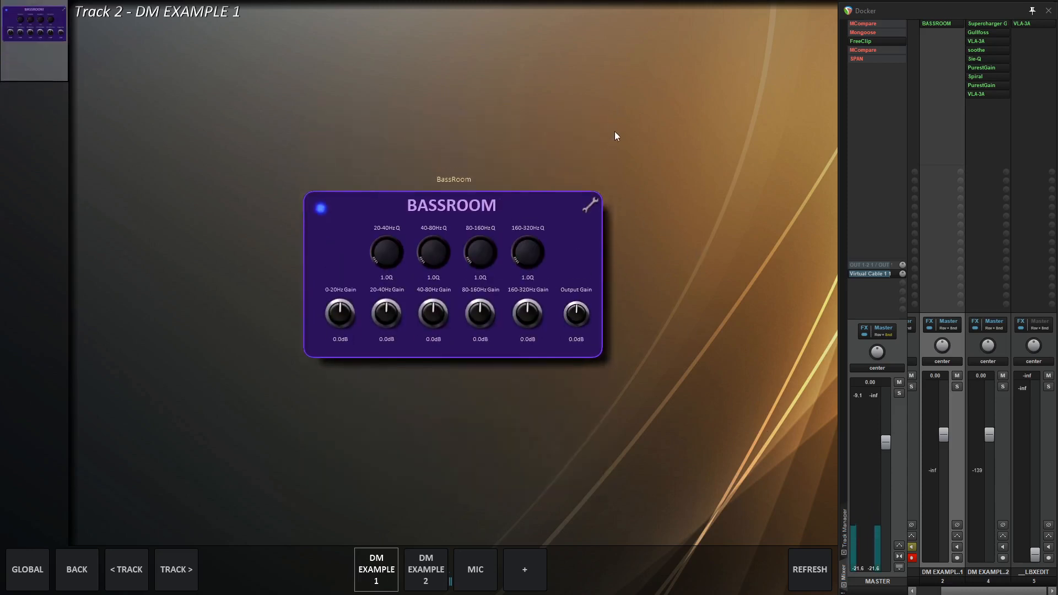
# Add the Supercharger GT (Native Instruments GmbH) plugin from the _DYNAMICS folder to DM EXAMPLE 1
pyautogui.doubleClick(943, 34)
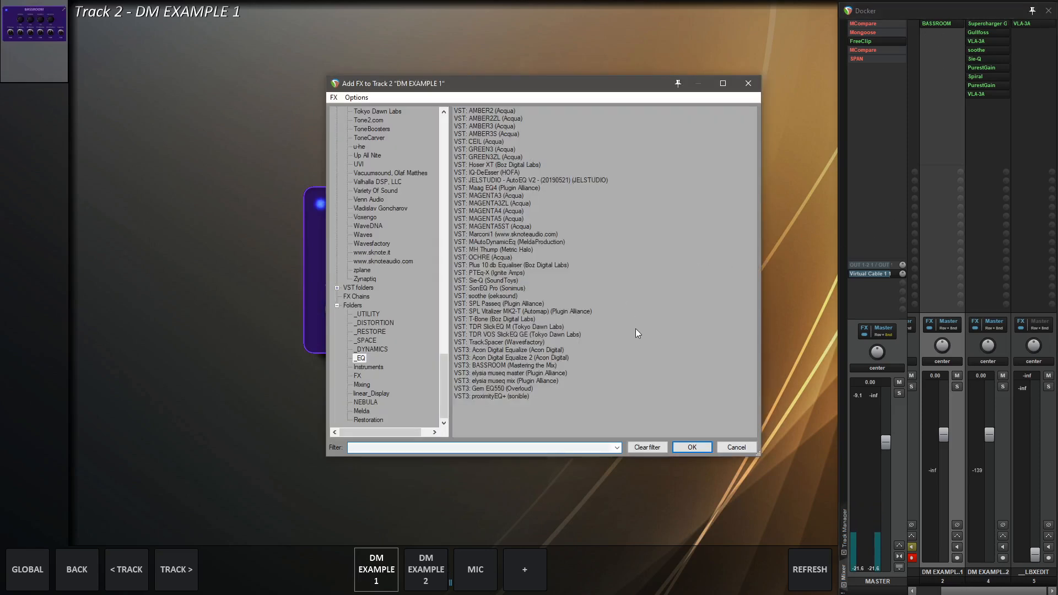
pyautogui.click(379, 349)
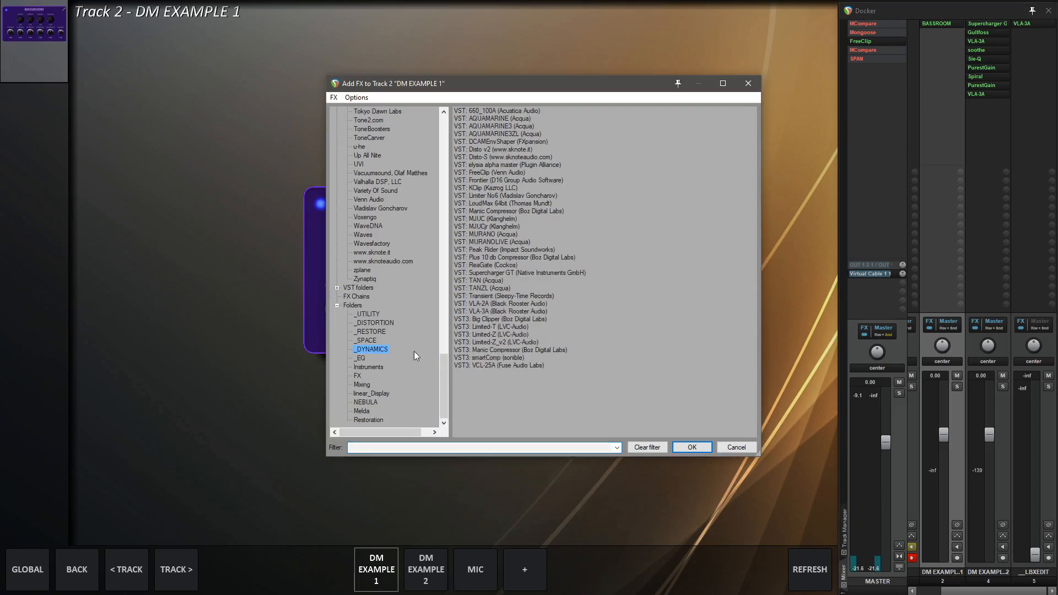
pyautogui.doubleClick(501, 273)
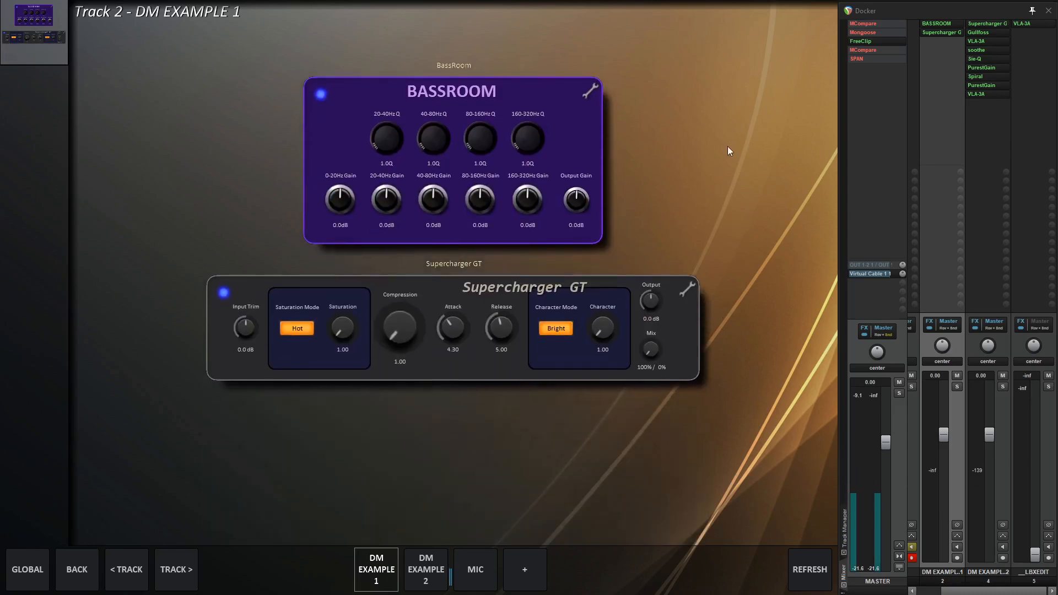
# Switch back and forth between DM EXAMPLE 2 and DM EXAMPLE 1 to compare their strip layouts, ending on DM EXAMPLE 2
pyautogui.click(974, 344)
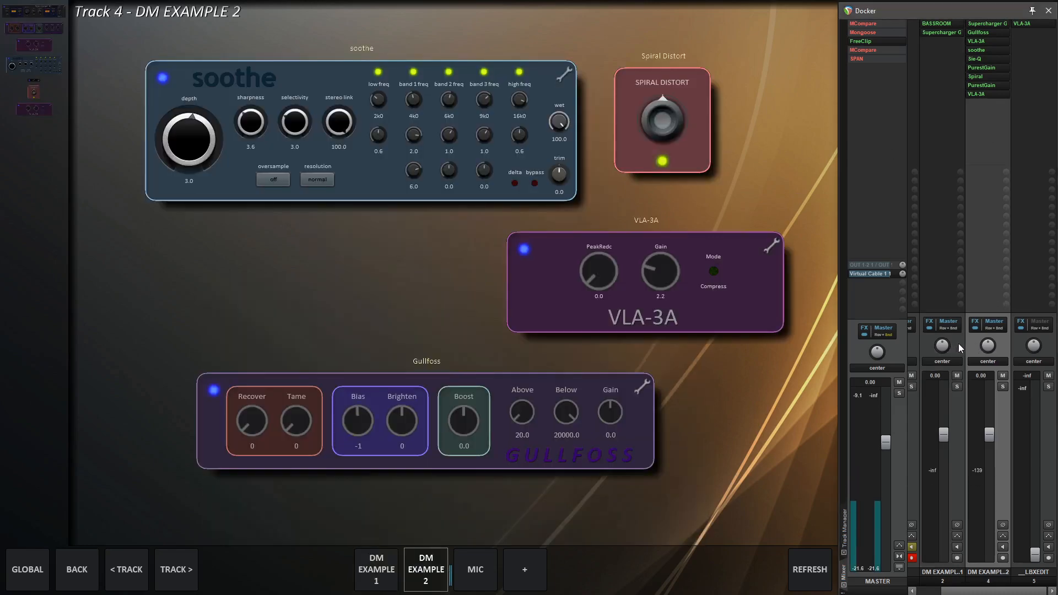
pyautogui.click(958, 342)
pyautogui.click(974, 338)
pyautogui.click(960, 344)
pyautogui.click(972, 343)
# Return the popped-out strips on DM EXAMPLE 2 to the stack and turn on Align Left/Top in the mix mode options
pyautogui.rightClick(345, 239)
pyautogui.click(328, 254)
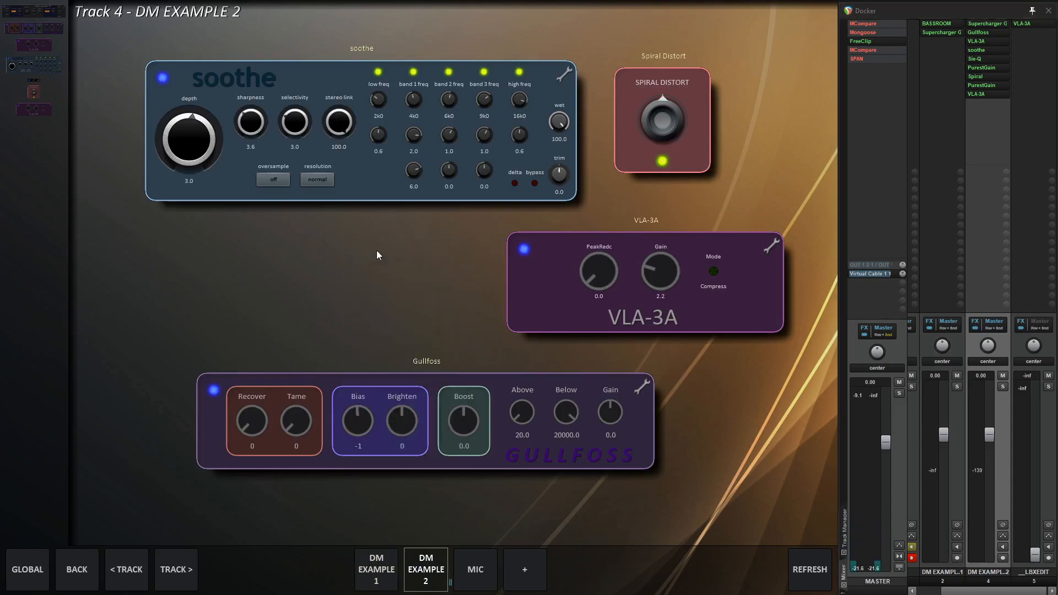
pyautogui.rightClick(374, 248)
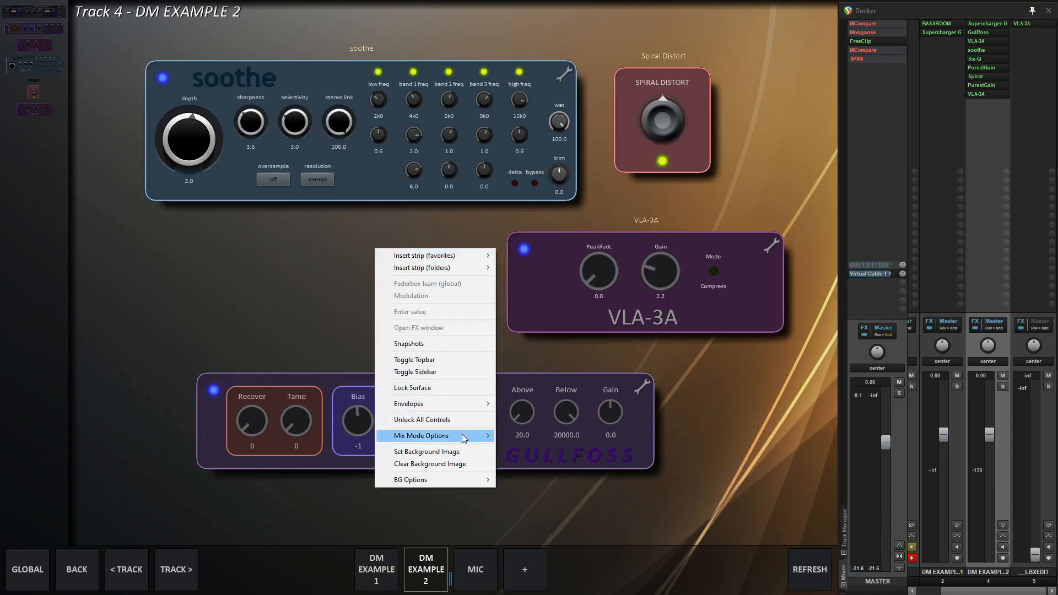
pyautogui.moveTo(463, 437)
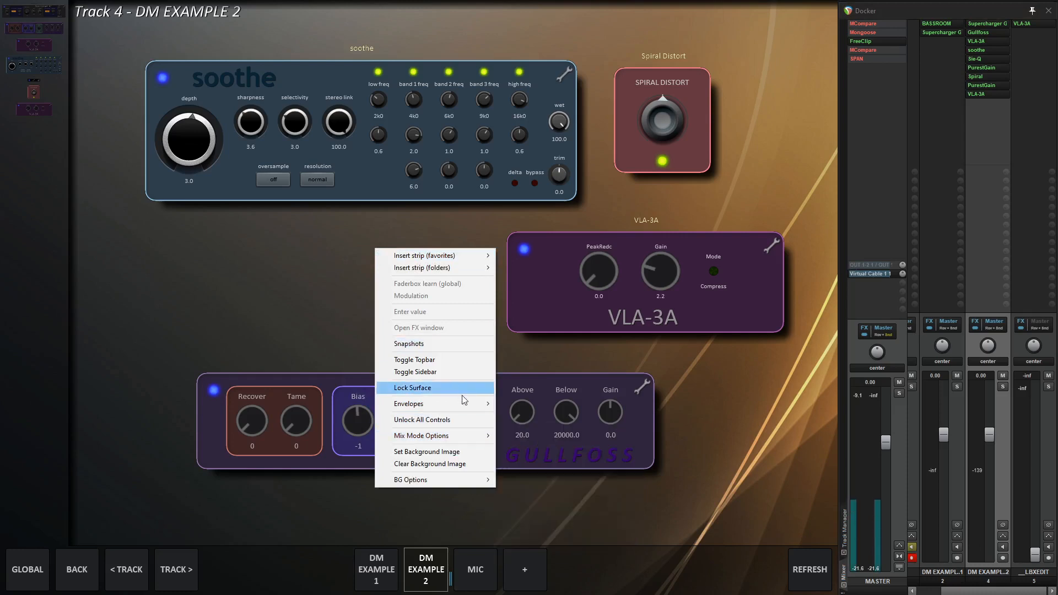
pyautogui.moveTo(464, 405)
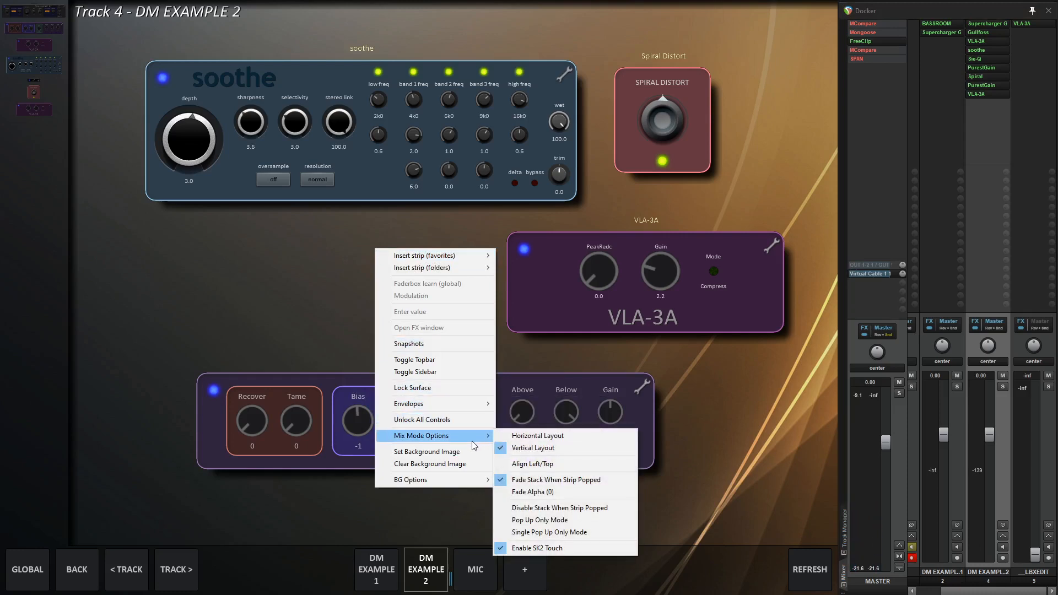
pyautogui.click(553, 465)
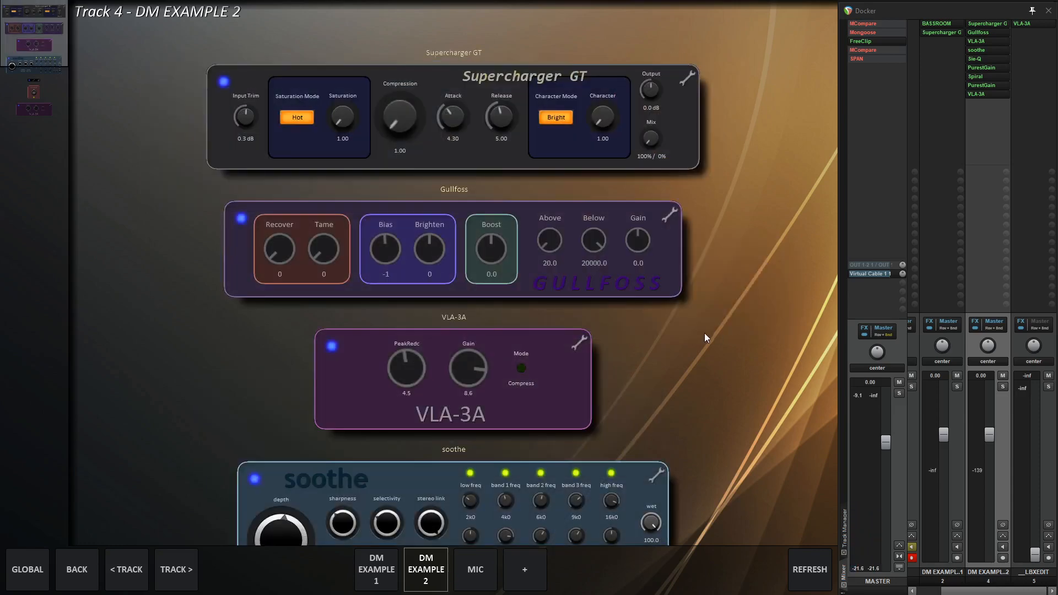
pyautogui.rightClick(706, 338)
pyautogui.moveTo(765, 521)
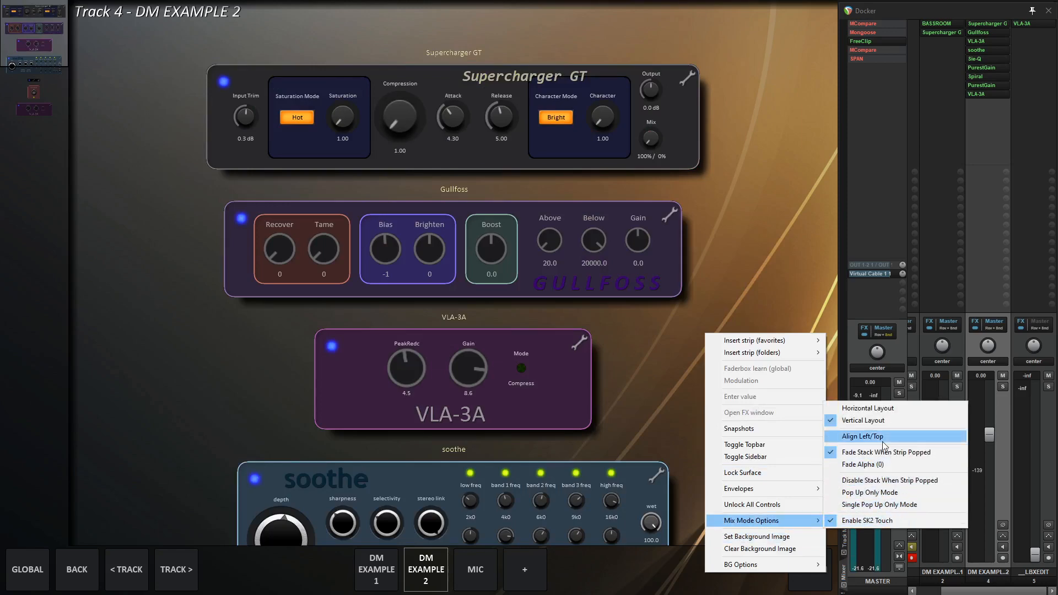
pyautogui.click(862, 436)
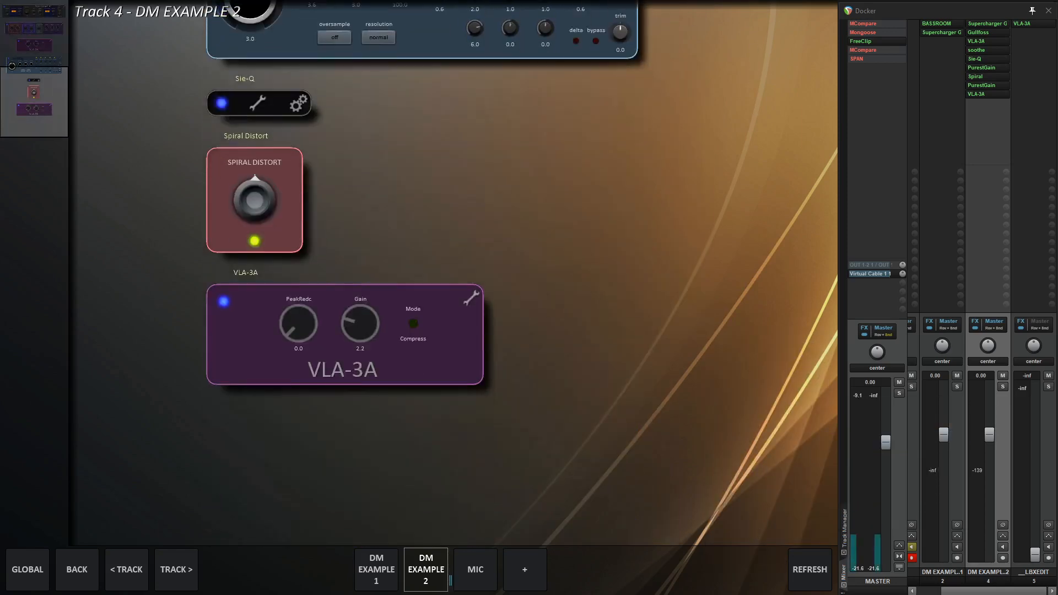
pyautogui.scroll(5, 283, 145)
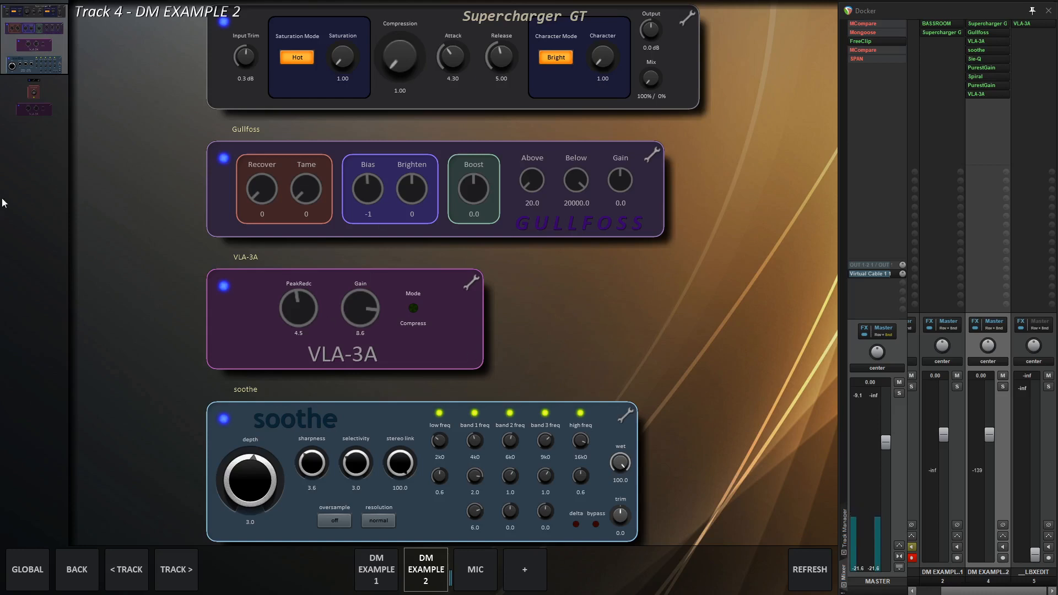
# Switch the strip stack to Horizontal Layout and browse along it to the soothe and Sie-Q strips
pyautogui.rightClick(618, 319)
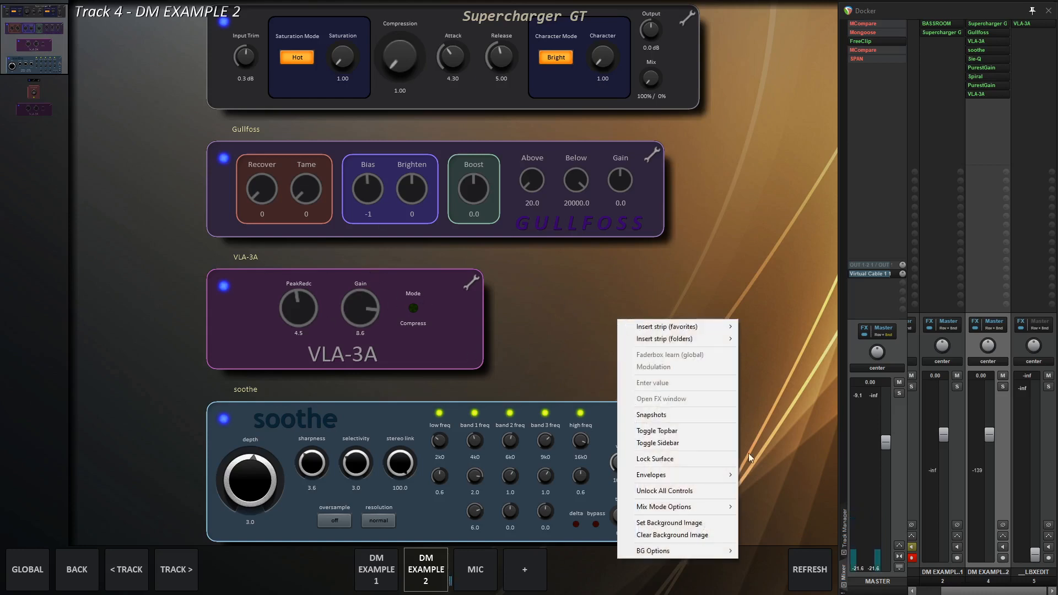
pyautogui.moveTo(686, 508)
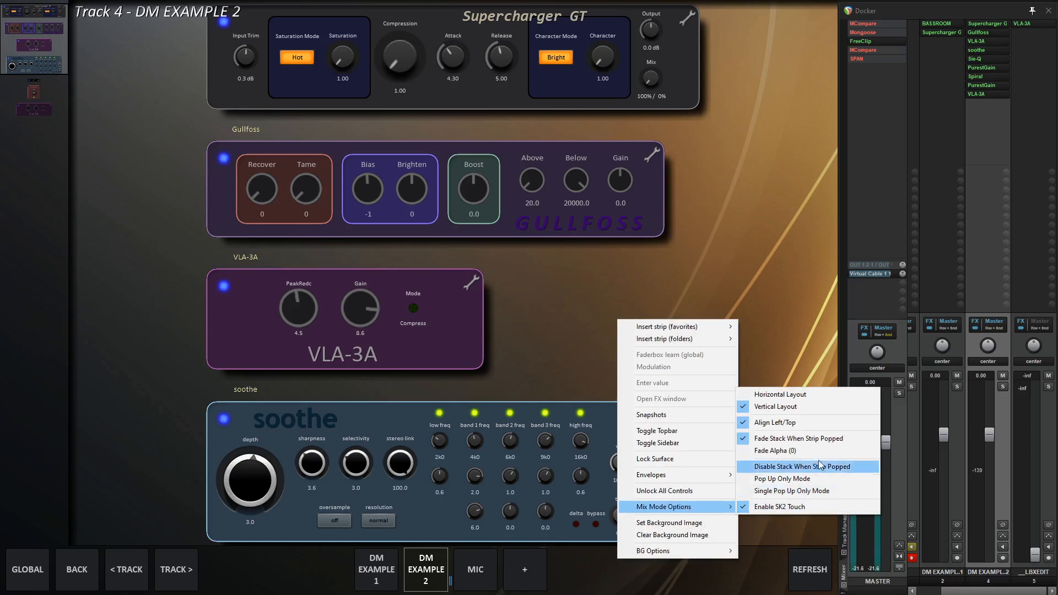
pyautogui.click(672, 277)
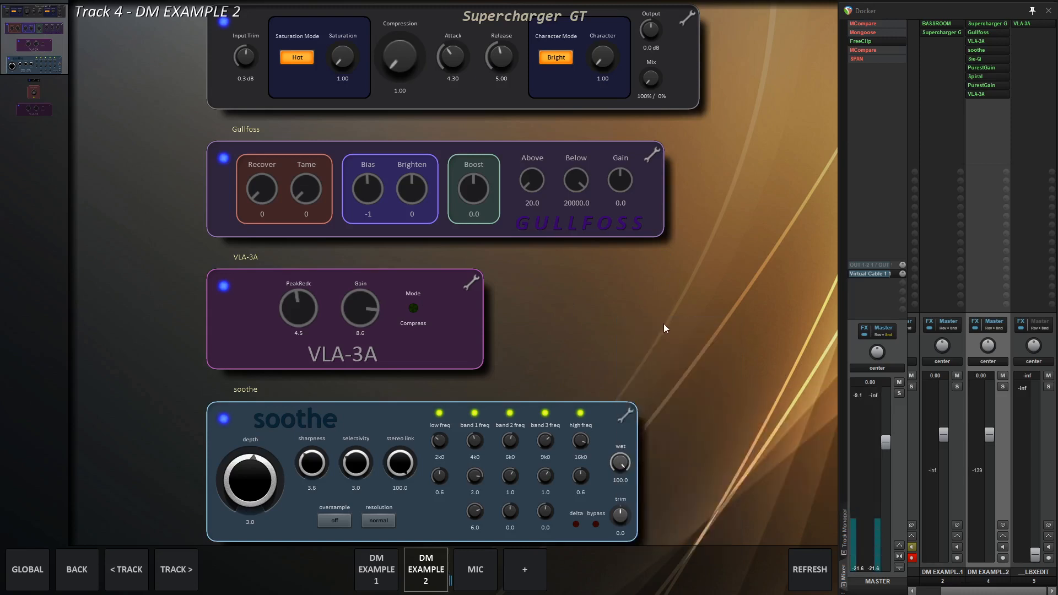
pyautogui.press('Tab')
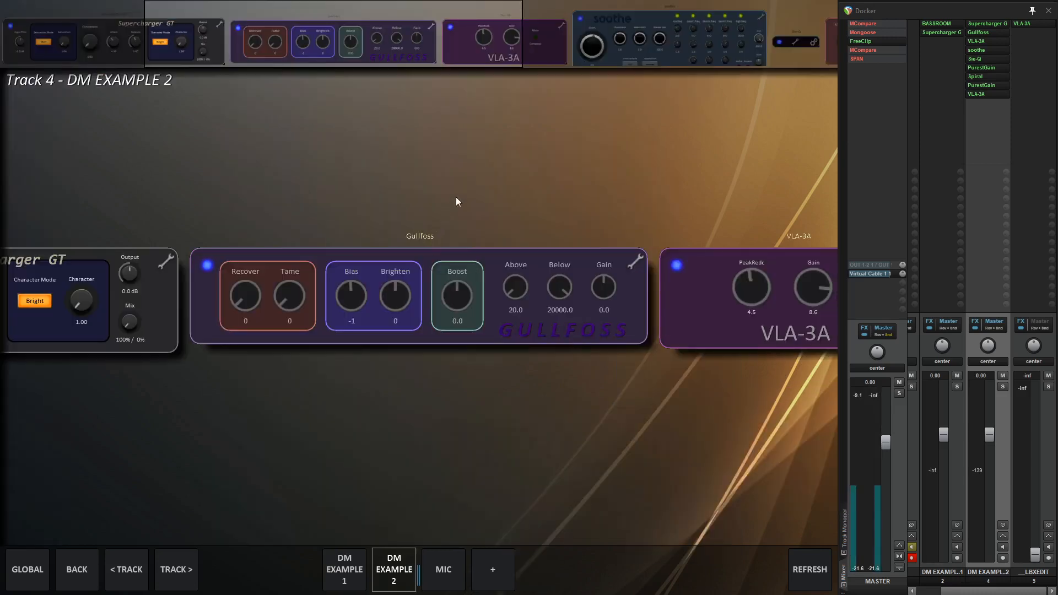
pyautogui.moveTo(501, 190); pyautogui.dragTo(187, 159)
pyautogui.moveTo(568, 177); pyautogui.dragTo(321, 173)
pyautogui.moveTo(465, 182); pyautogui.dragTo(330, 167)
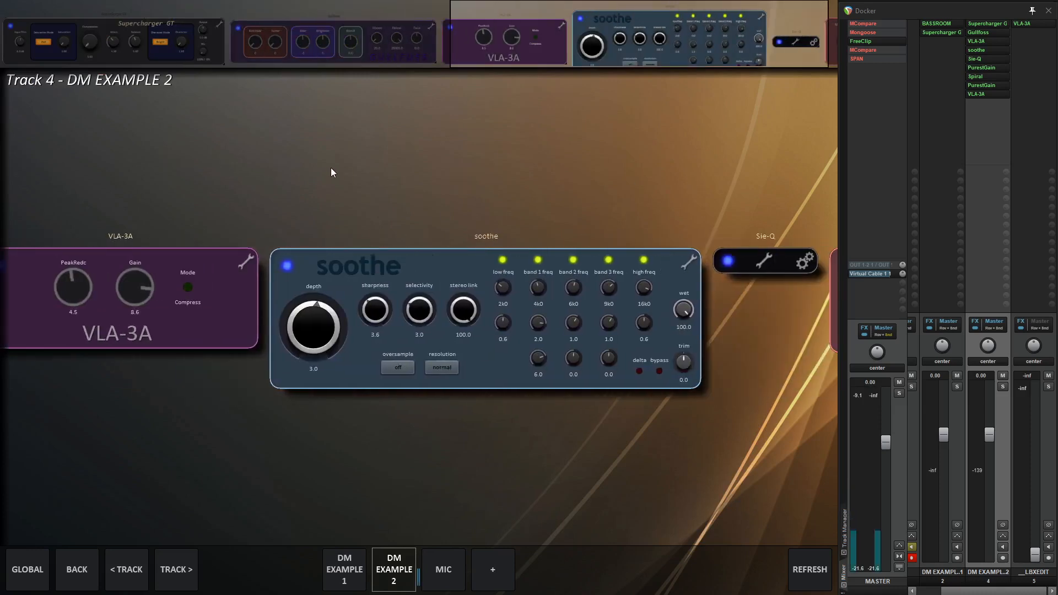
# Turn off Align Left/Top for the horizontal stack and browse back to the Supercharger GT strip
pyautogui.rightClick(382, 163)
pyautogui.moveTo(461, 351)
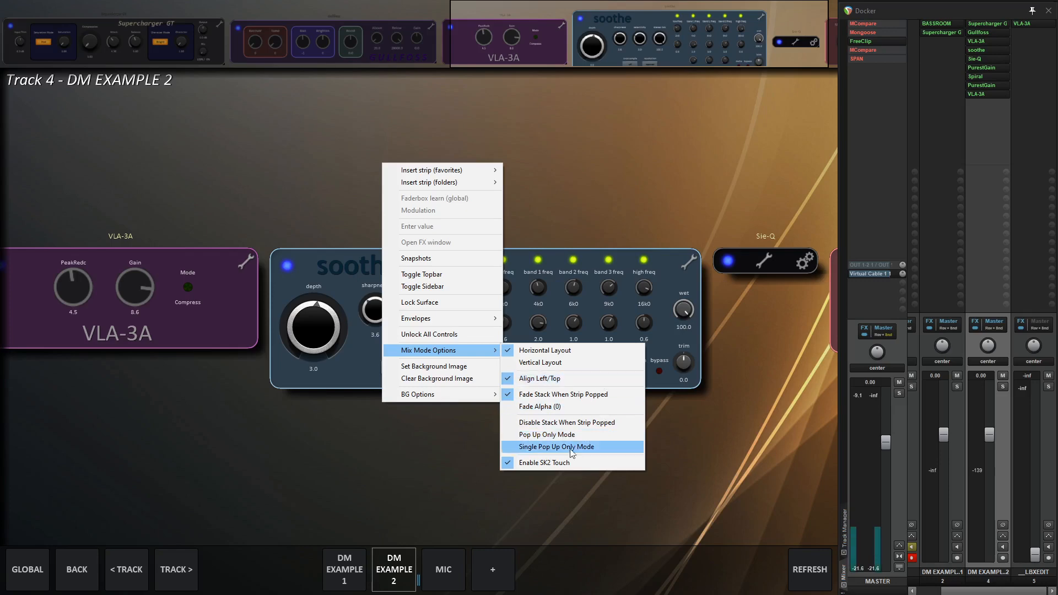
pyautogui.click(591, 379)
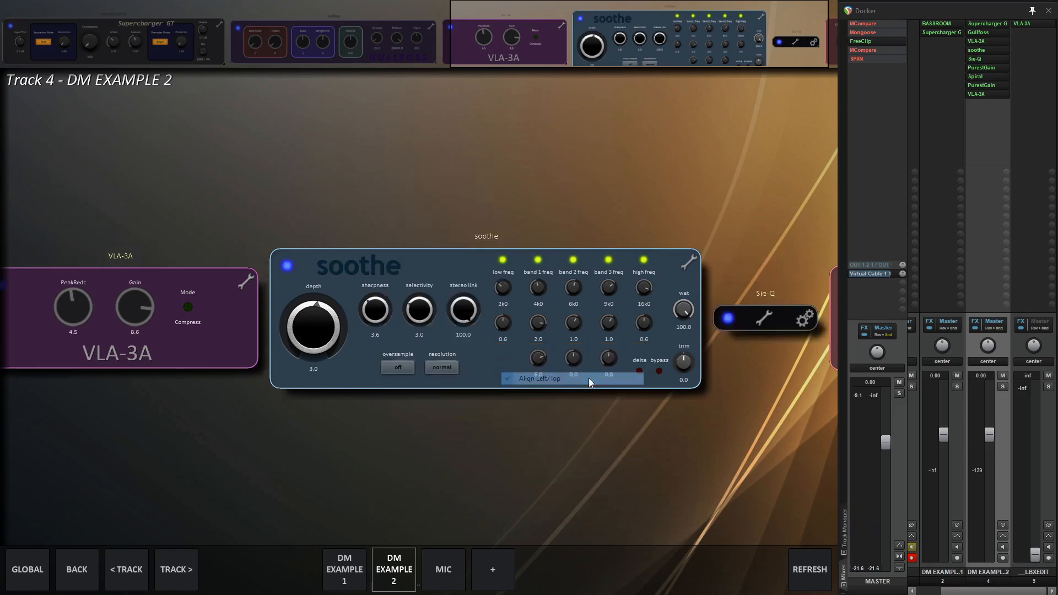
pyautogui.moveTo(405, 189); pyautogui.dragTo(799, 206)
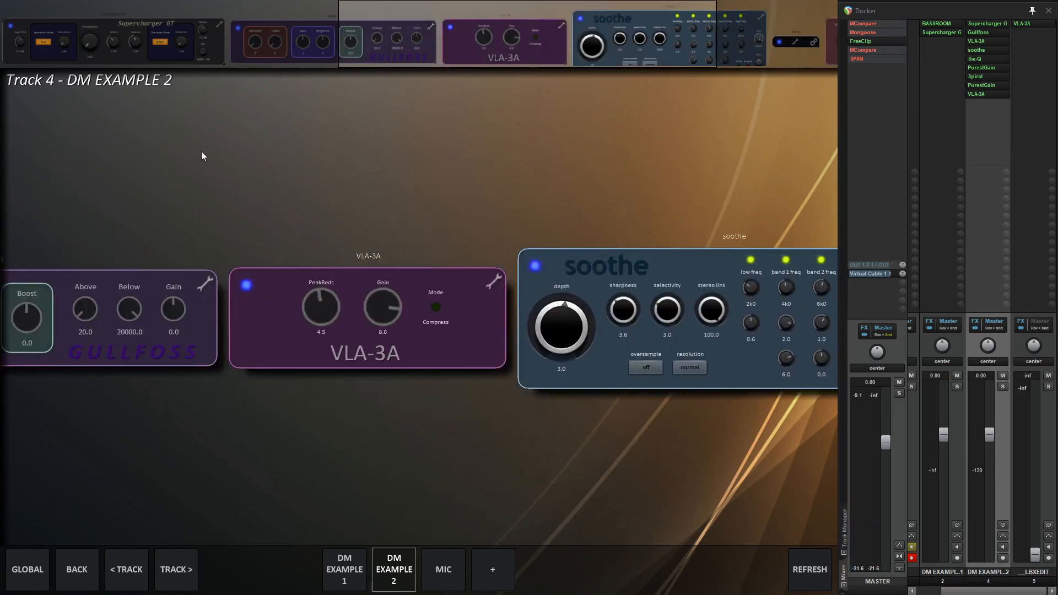
pyautogui.moveTo(139, 143); pyautogui.dragTo(753, 211)
pyautogui.moveTo(379, 177); pyautogui.dragTo(551, 179)
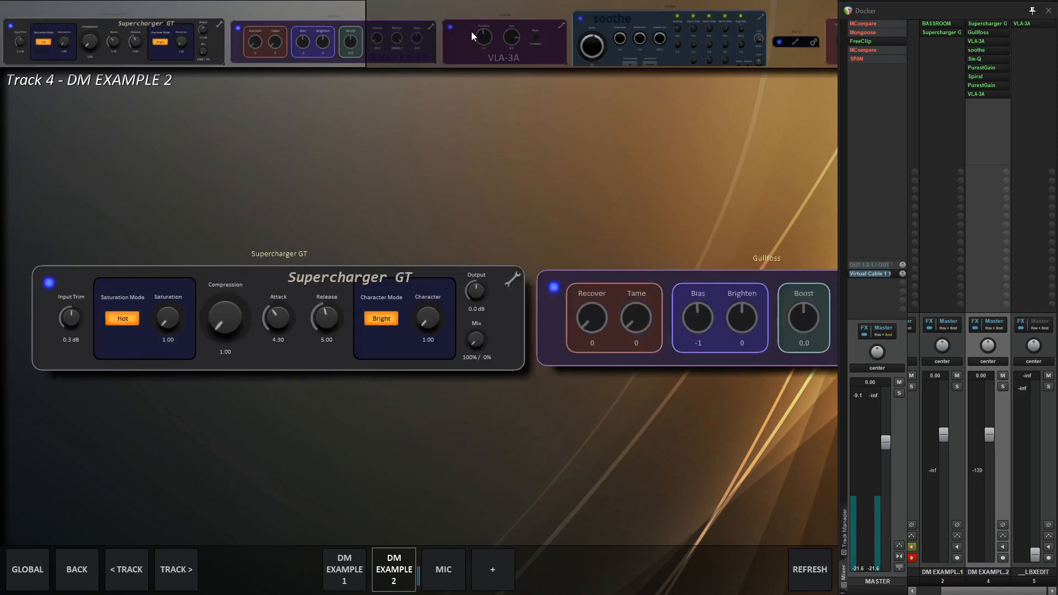
# Shrink the strip overview bar and bring the Supercharger GT strip back to the middle of the surface
pyautogui.moveTo(471, 31); pyautogui.dragTo(374, 41)
pyautogui.scroll(-5, 375, 46)
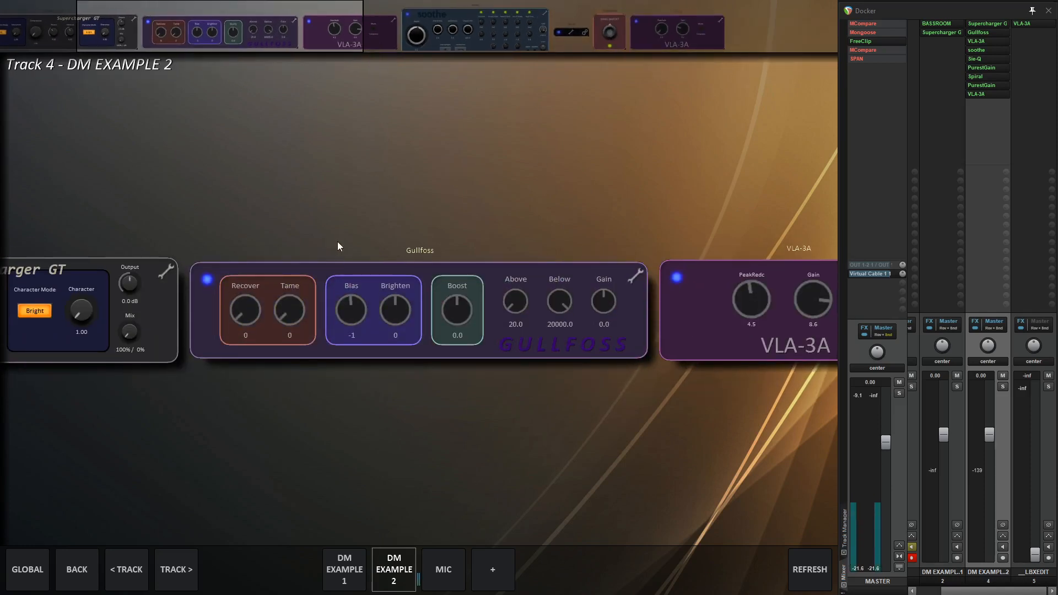
pyautogui.moveTo(337, 242); pyautogui.dragTo(679, 161)
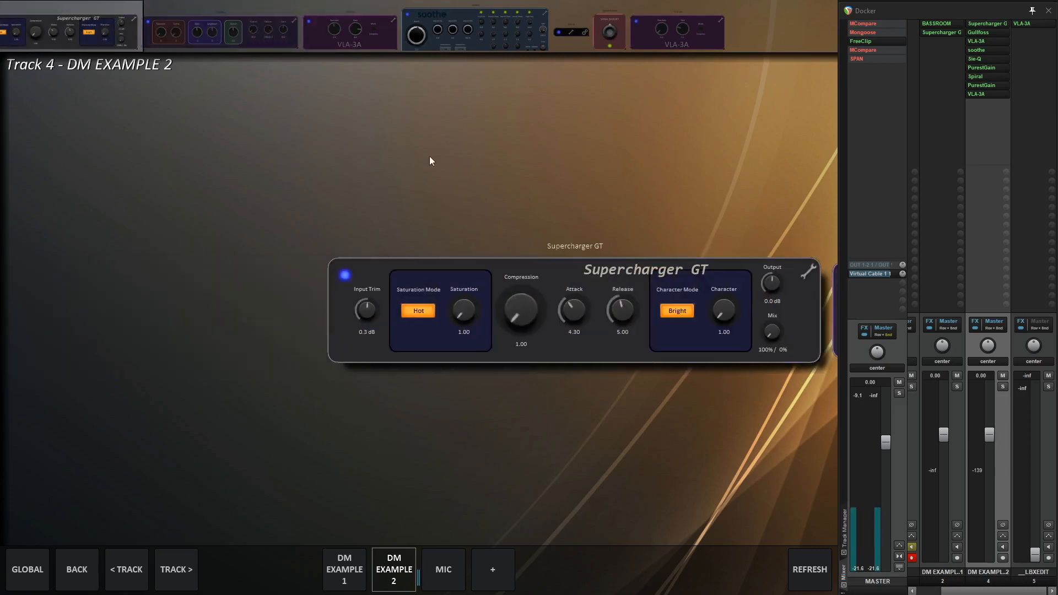
pyautogui.moveTo(661, 206); pyautogui.dragTo(517, 183)
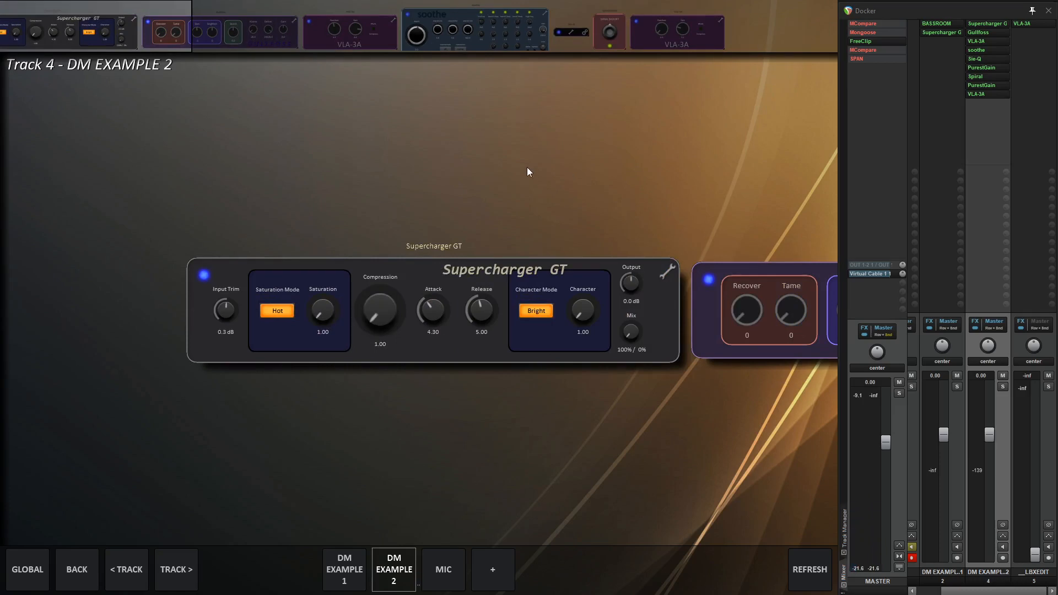
pyautogui.moveTo(484, 200); pyautogui.dragTo(488, 174)
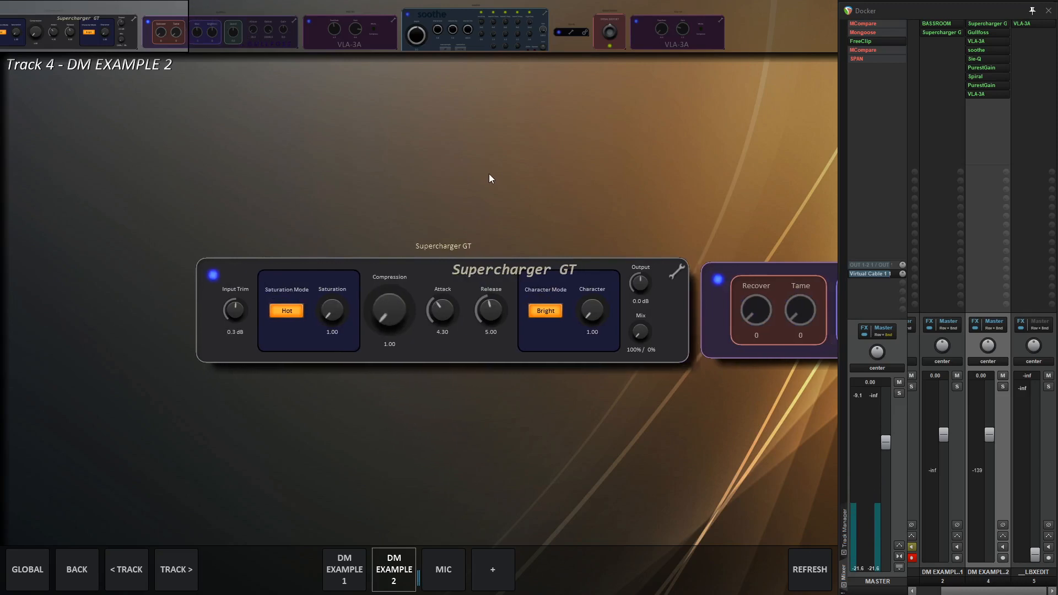
# Open the Supercharger GT strip for editing and discard the edit to return to the track
pyautogui.rightClick(444, 249)
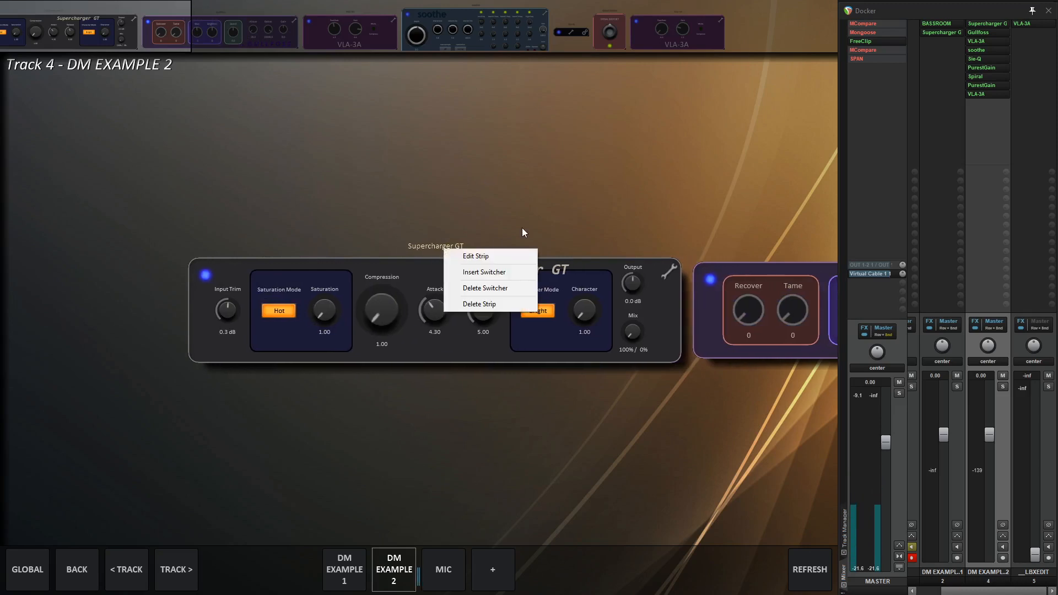
pyautogui.click(491, 256)
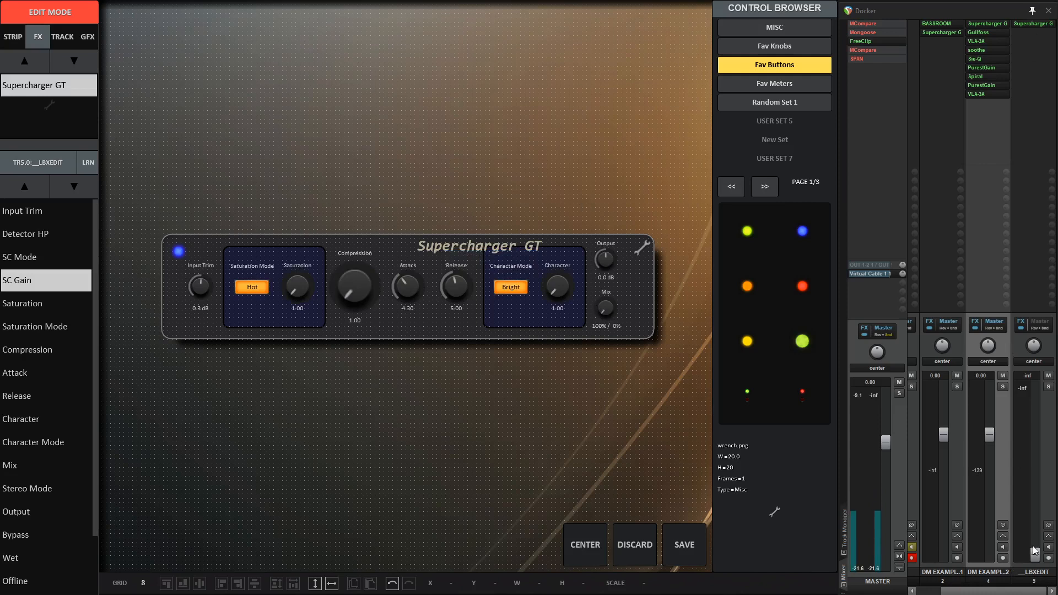
pyautogui.click(312, 433)
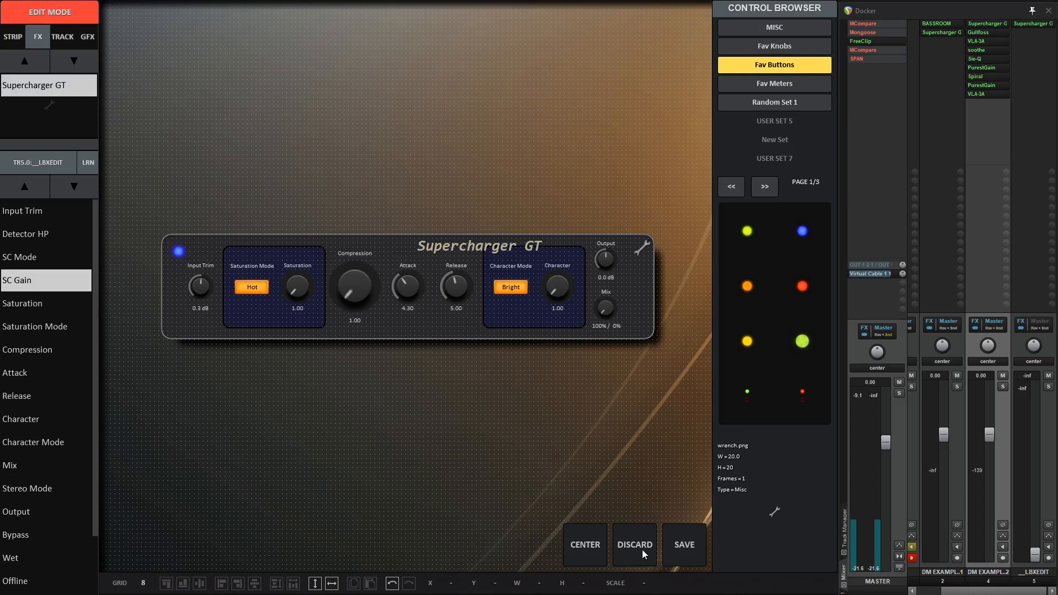
pyautogui.click(641, 550)
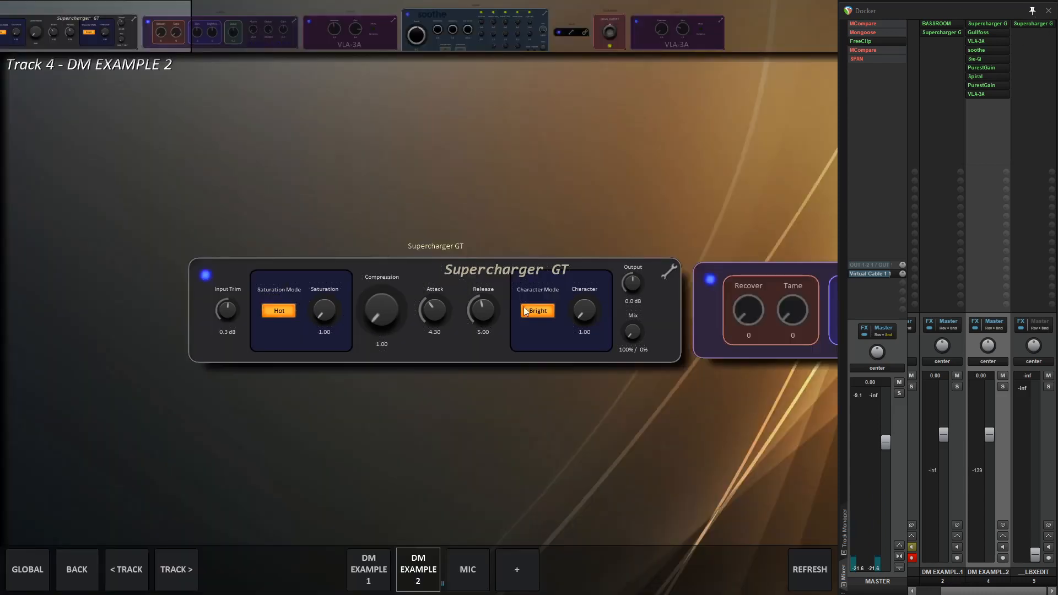
# Refresh the DM EXAMPLE 2 surface, shift the strip stack and show the topbar with the LBX_DMSTRIPS strips
pyautogui.click(811, 568)
pyautogui.moveTo(410, 392); pyautogui.dragTo(473, 414)
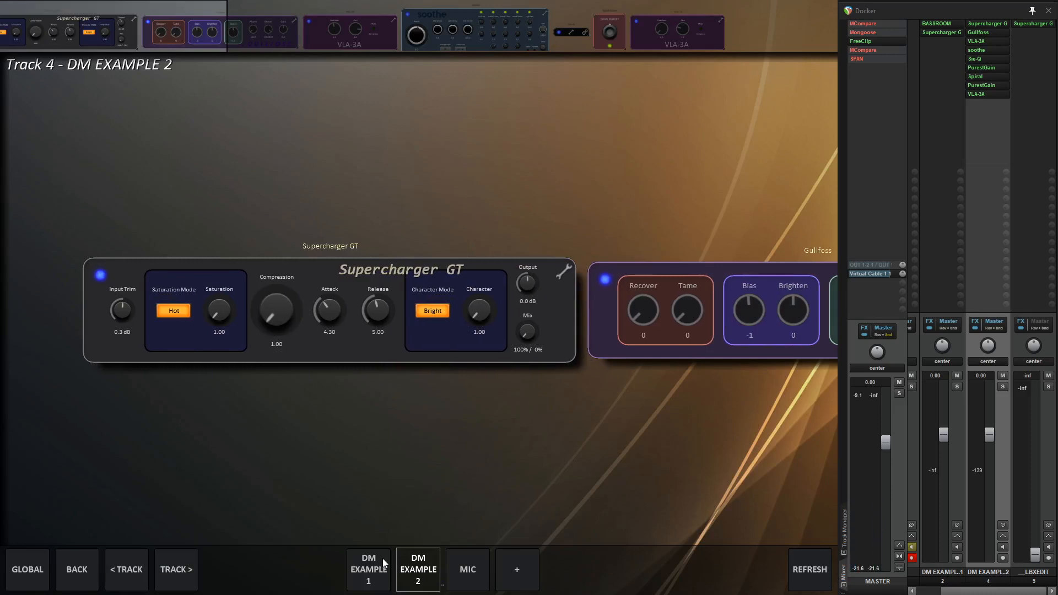
pyautogui.rightClick(397, 174)
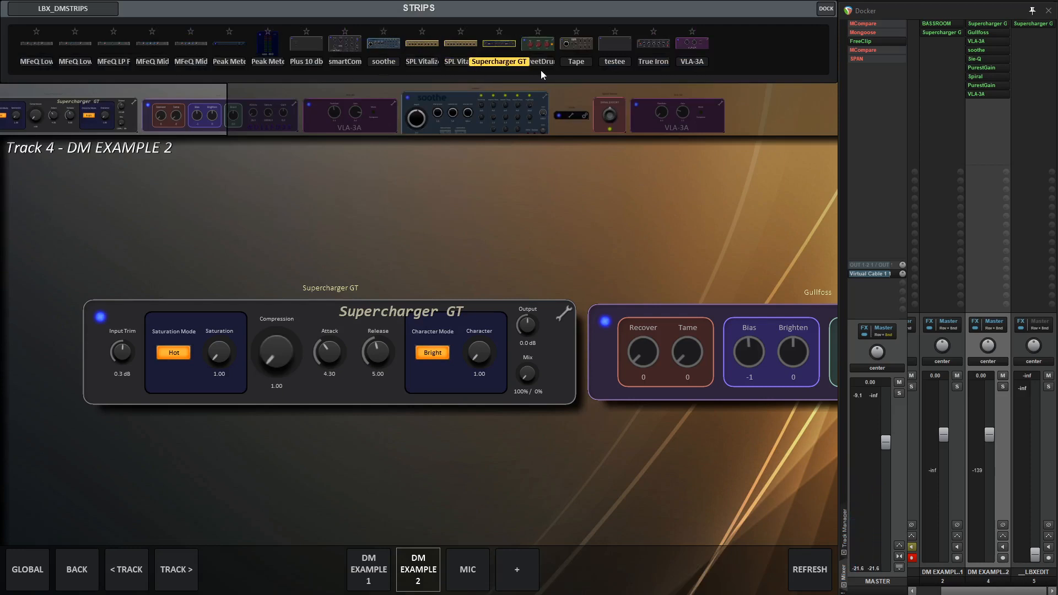
# Open the ImpDelay strip for editing from the LBX_DMSTRIPS strip set and discard the edit to return to the track
pyautogui.scroll(5, 514, 43)
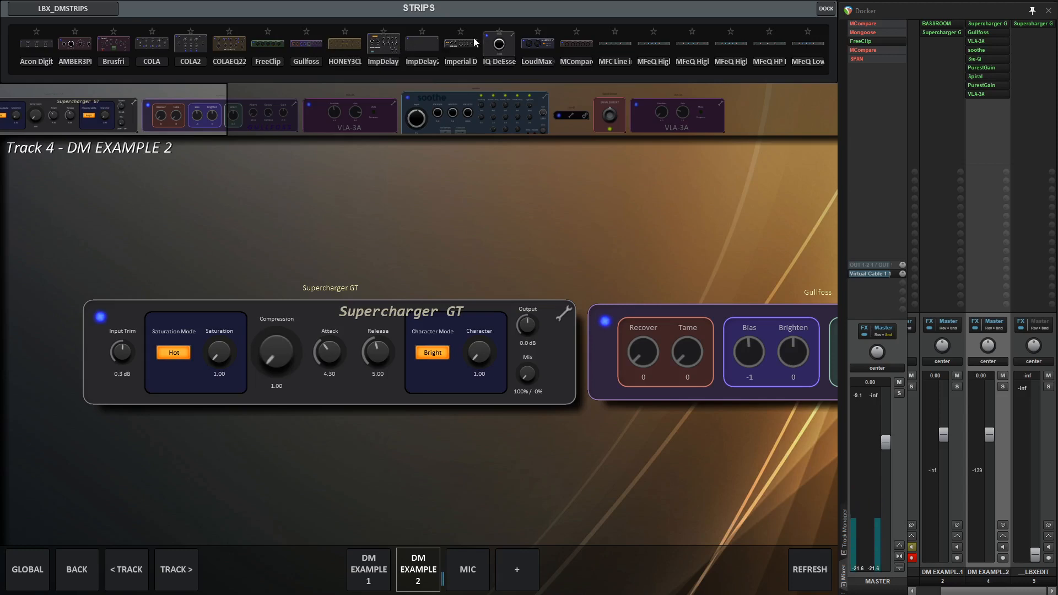
pyautogui.rightClick(381, 45)
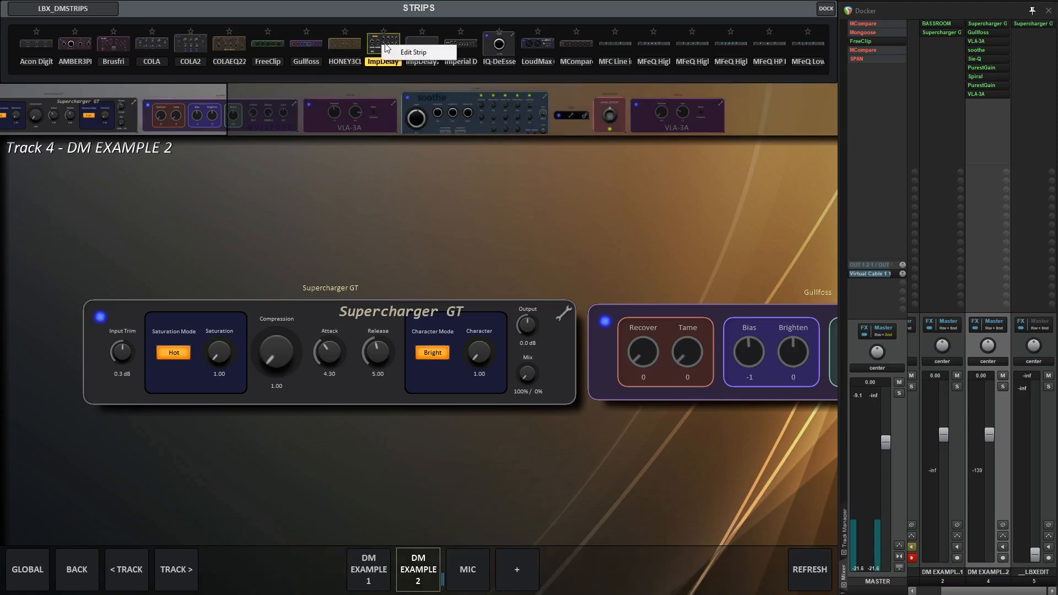
pyautogui.click(413, 53)
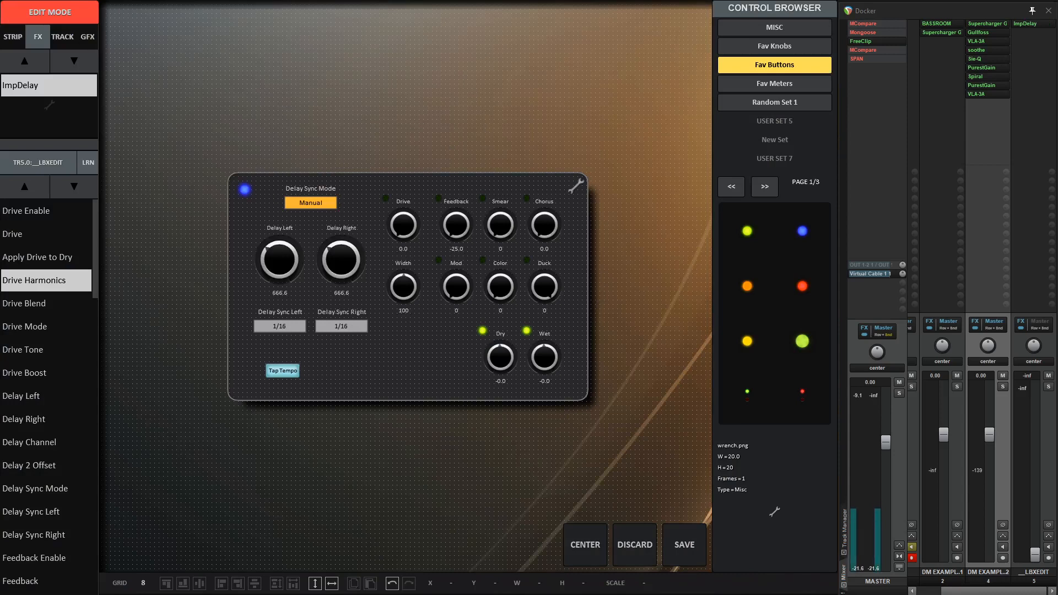
pyautogui.click(642, 544)
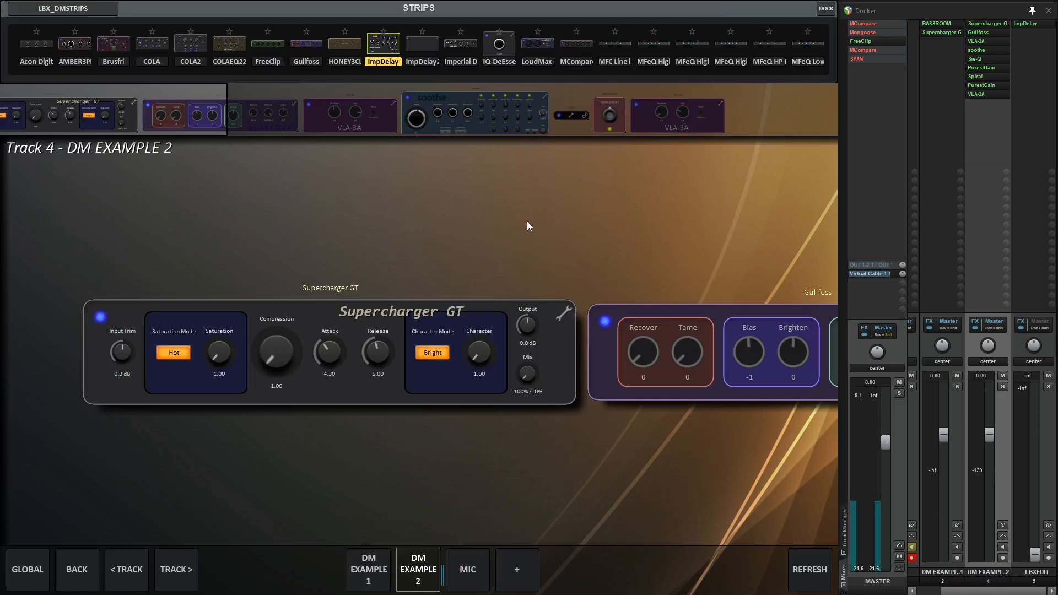
# Switch the strip stack to a vertical layout and add the ImpDelay strip between the VLA-3A and soothe strips
pyautogui.moveTo(527, 220); pyautogui.dragTo(505, 162)
pyautogui.press('v')
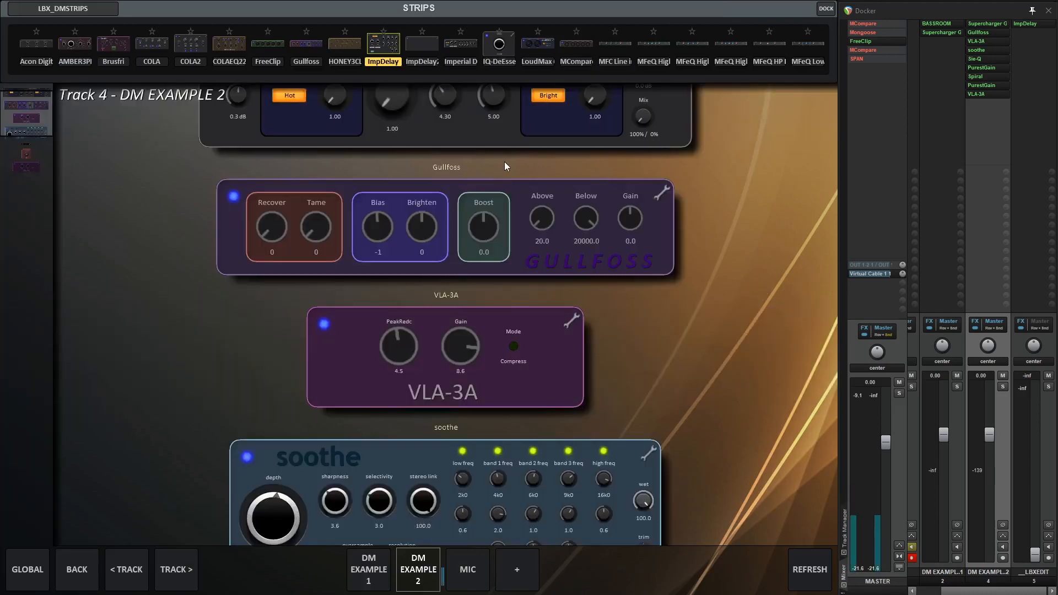
pyautogui.moveTo(727, 265); pyautogui.dragTo(675, 134)
pyautogui.moveTo(395, 53); pyautogui.dragTo(454, 262)
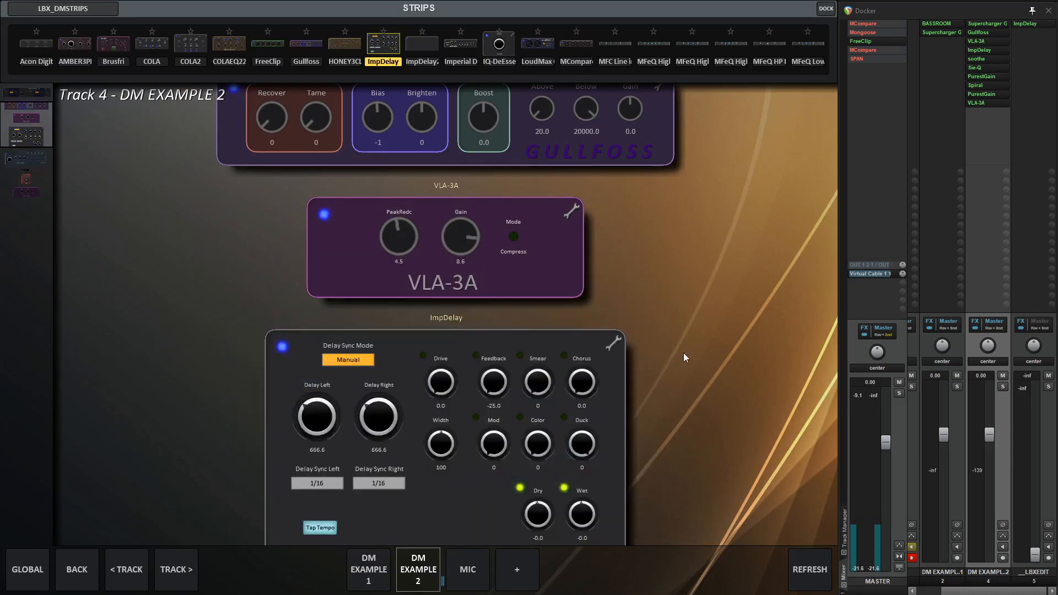
pyautogui.moveTo(686, 359); pyautogui.dragTo(683, 229)
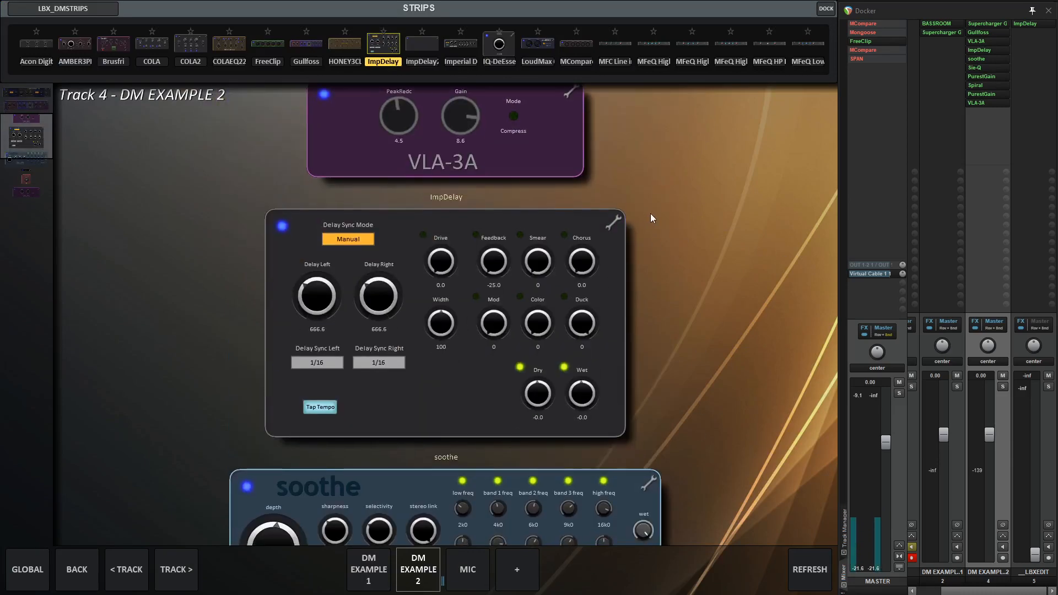
pyautogui.moveTo(692, 272); pyautogui.dragTo(728, 342)
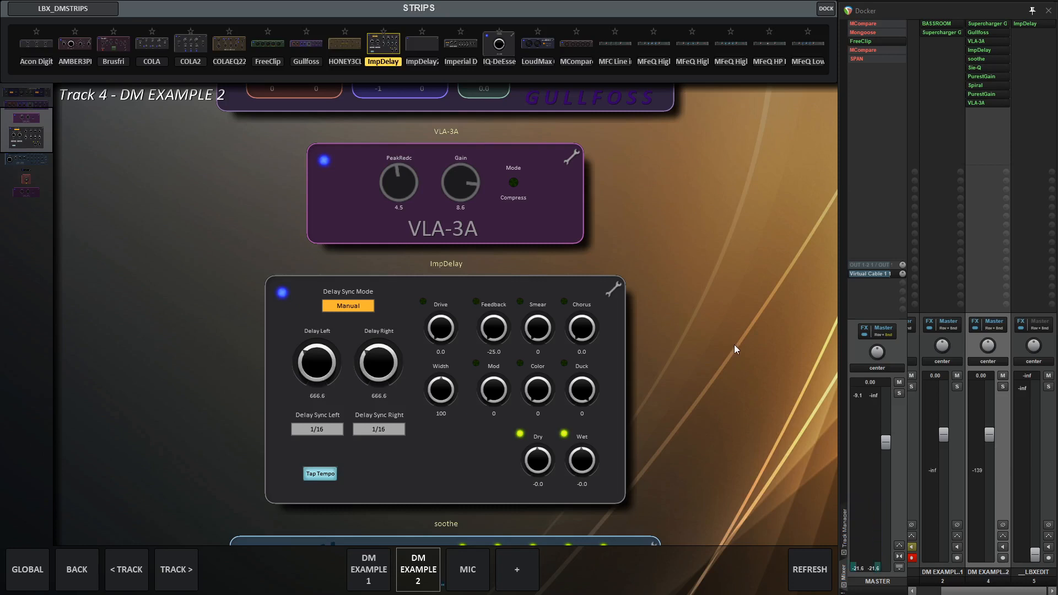
# Browse the vertical DM EXAMPLE 2 stack to examine the ImpDelay strip among the Gullfoss, VLA-3A and soothe strips
pyautogui.scroll(4, 694, 375)
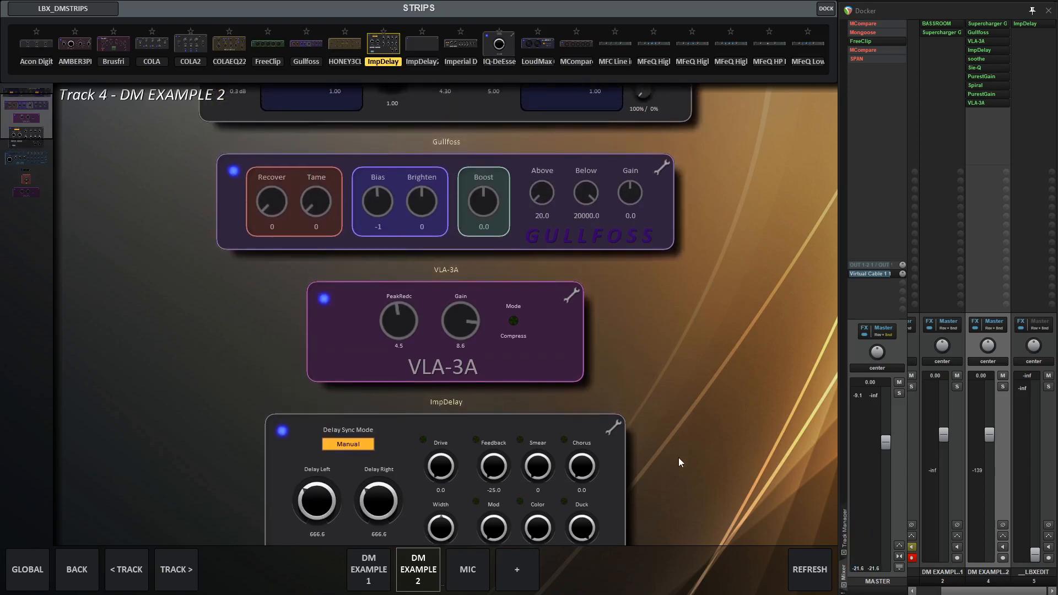
pyautogui.scroll(4, 719, 472)
pyautogui.scroll(-4, 735, 275)
pyautogui.scroll(-2, 762, 122)
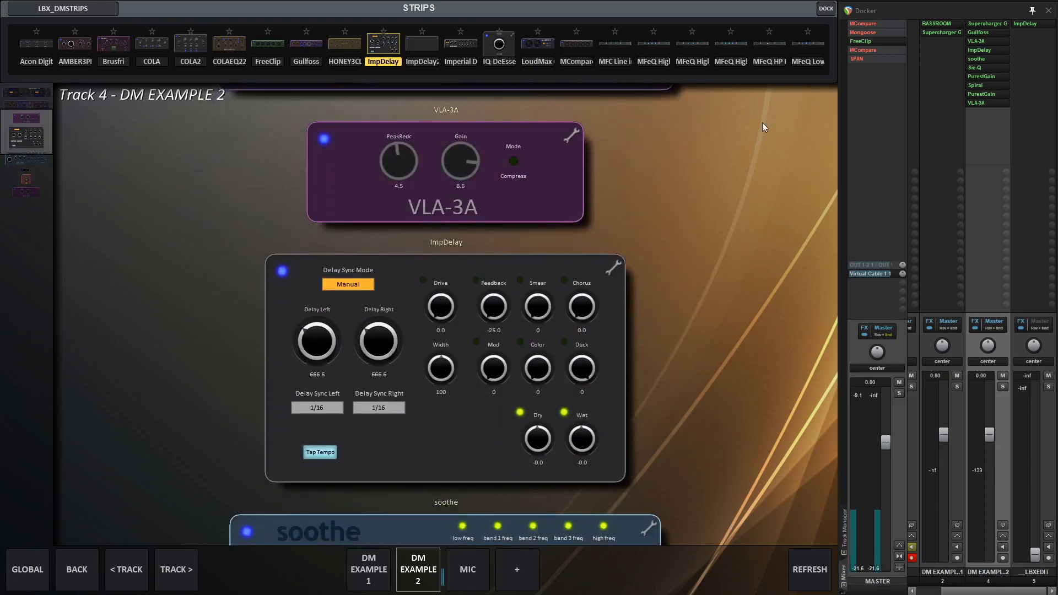
pyautogui.scroll(-4, 733, 93)
pyautogui.scroll(2, 733, 93)
pyautogui.scroll(3, 735, 368)
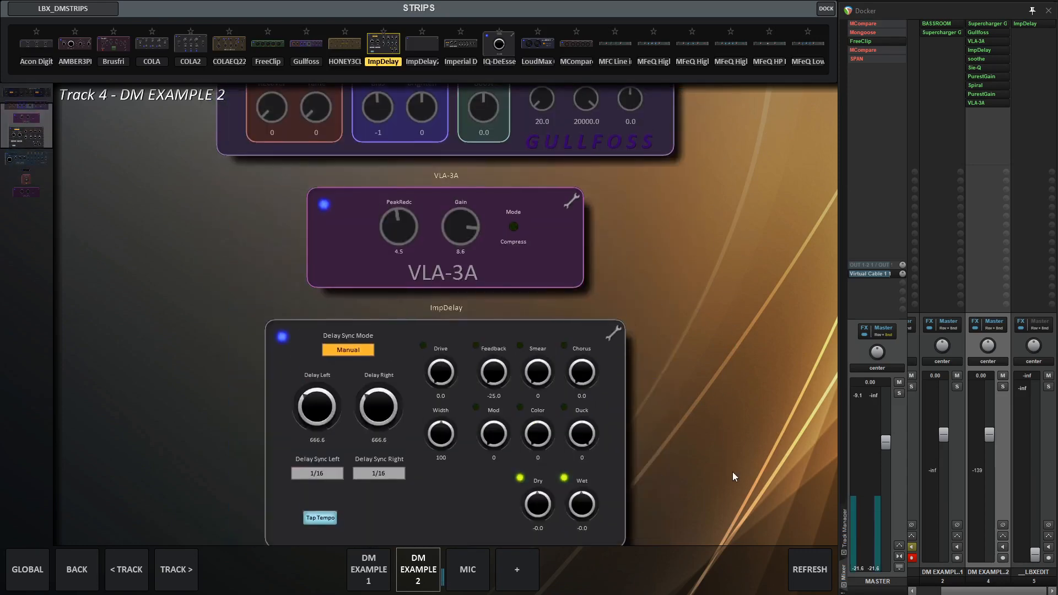
pyautogui.scroll(-4, 732, 472)
pyautogui.scroll(3, 717, 357)
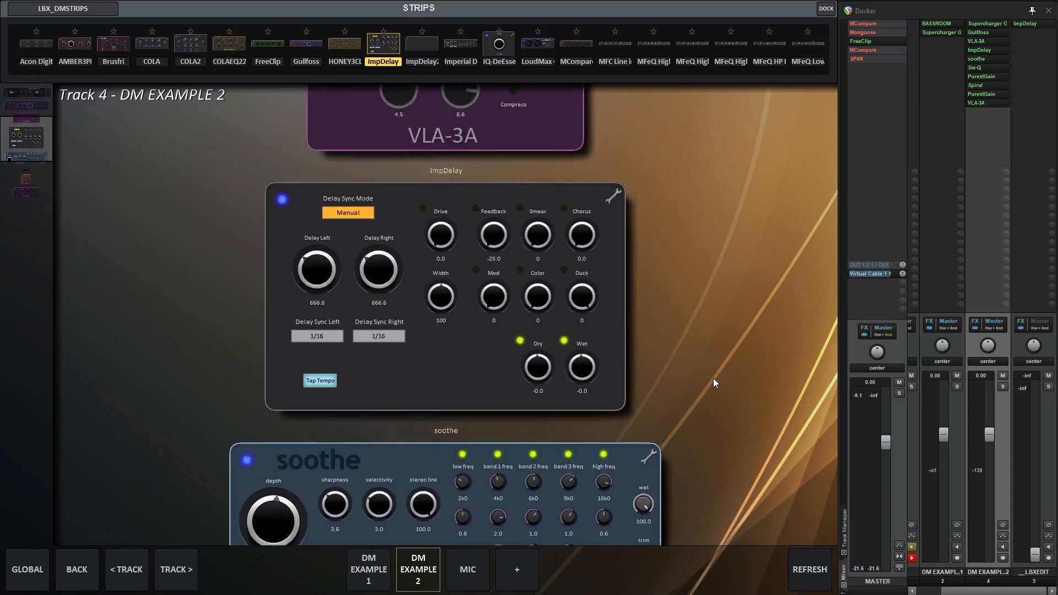
pyautogui.scroll(1, 710, 408)
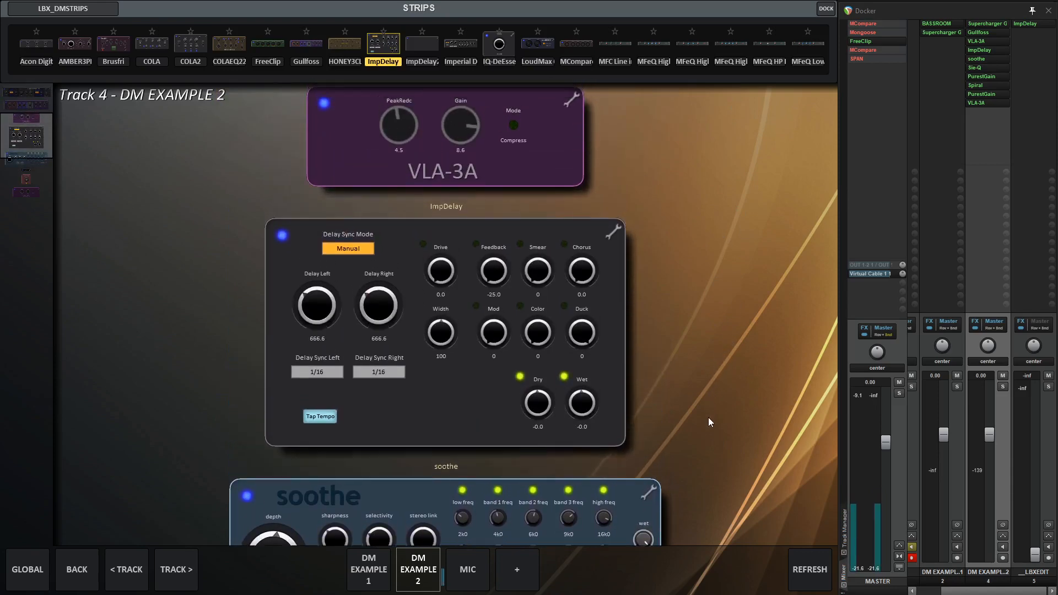
pyautogui.scroll(-2, 708, 380)
pyautogui.scroll(1, 707, 357)
pyautogui.scroll(-1, 705, 380)
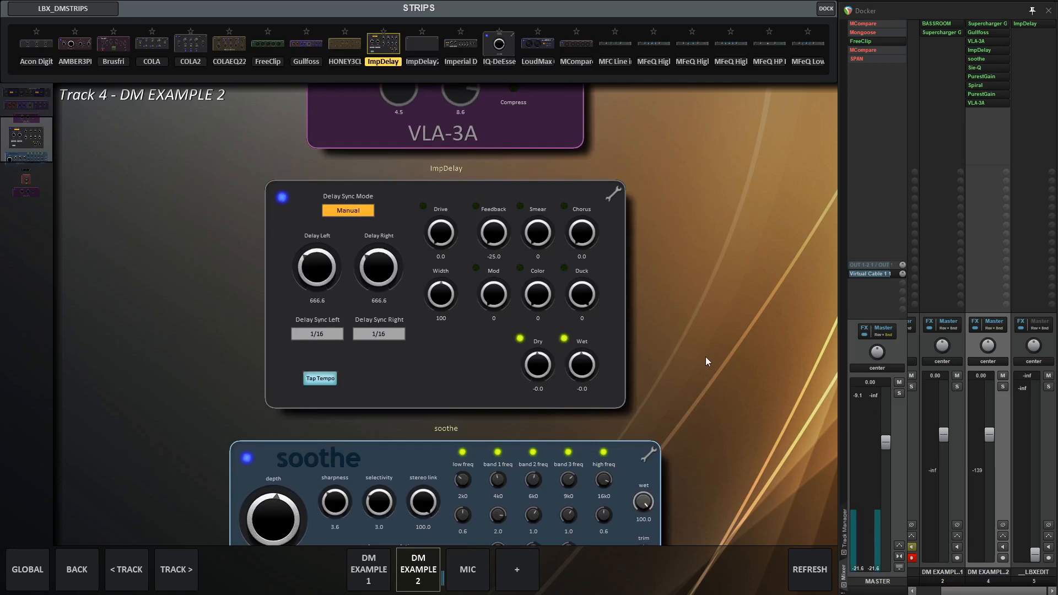
pyautogui.scroll(3, 703, 350)
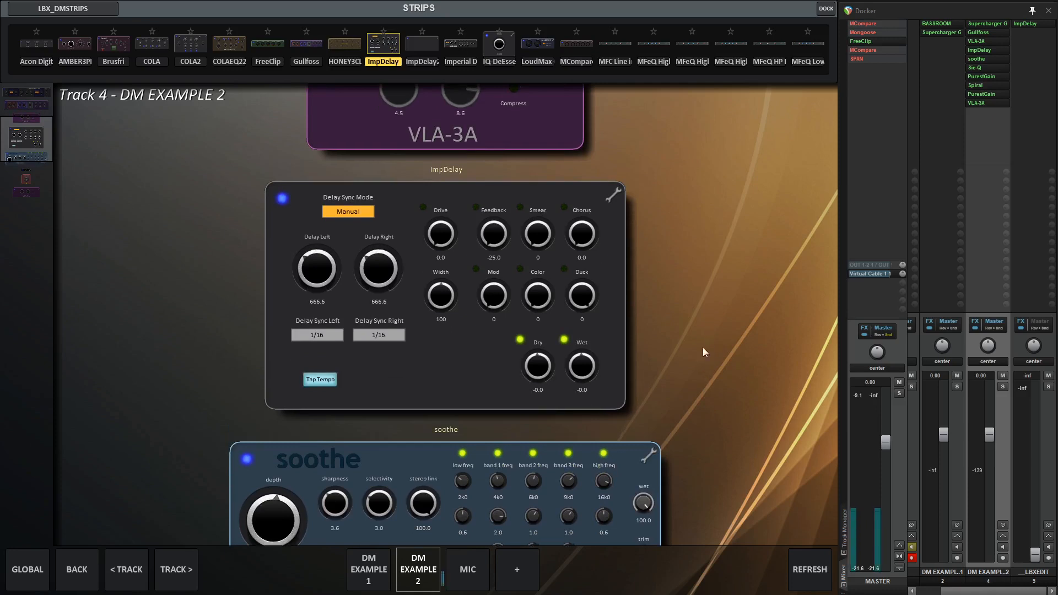
pyautogui.scroll(-3, 698, 381)
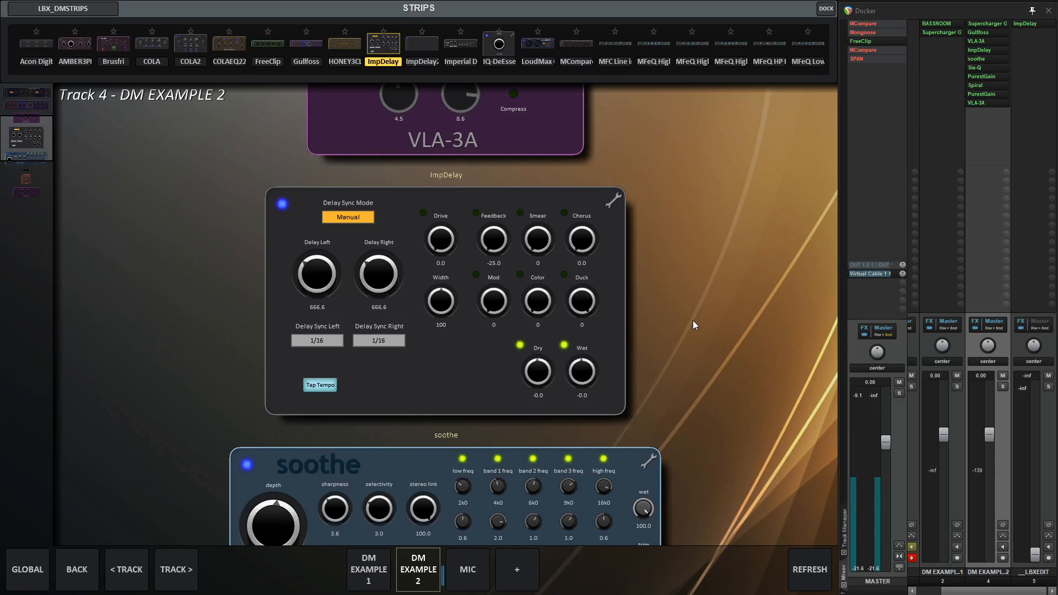
pyautogui.moveTo(731, 307); pyautogui.dragTo(685, 299)
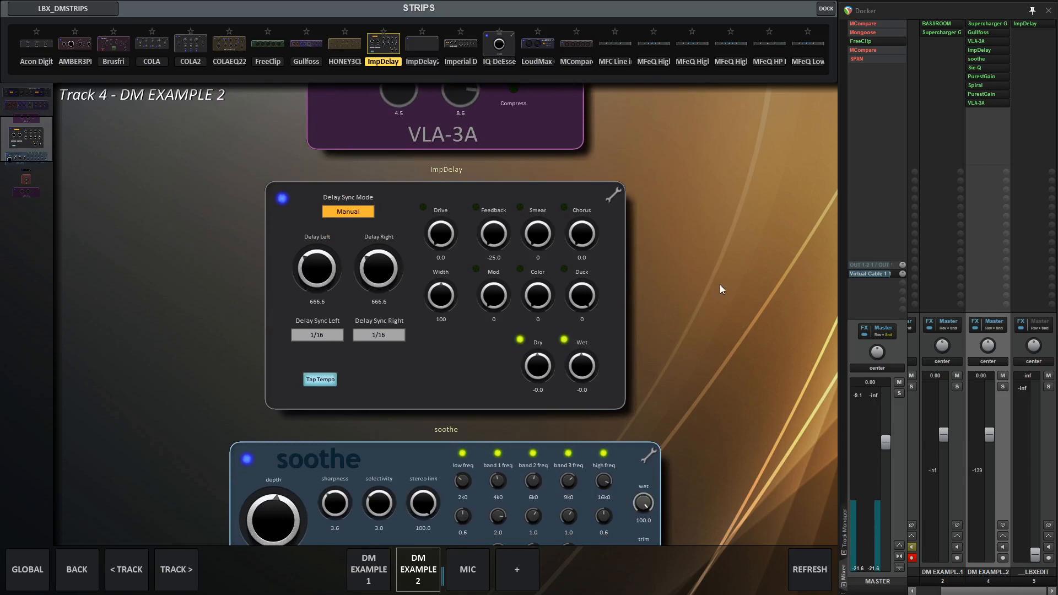
pyautogui.moveTo(715, 294); pyautogui.dragTo(732, 309)
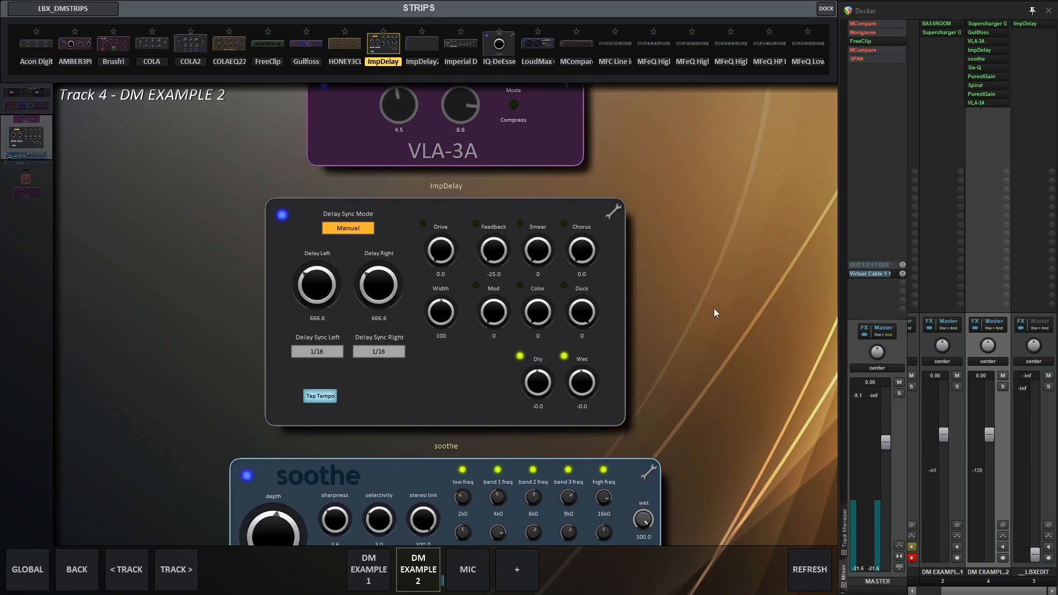
pyautogui.moveTo(714, 309)
pyautogui.mouseDown()
pyautogui.moveTo(688, 345)
pyautogui.moveTo(706, 296)
pyautogui.mouseUp()
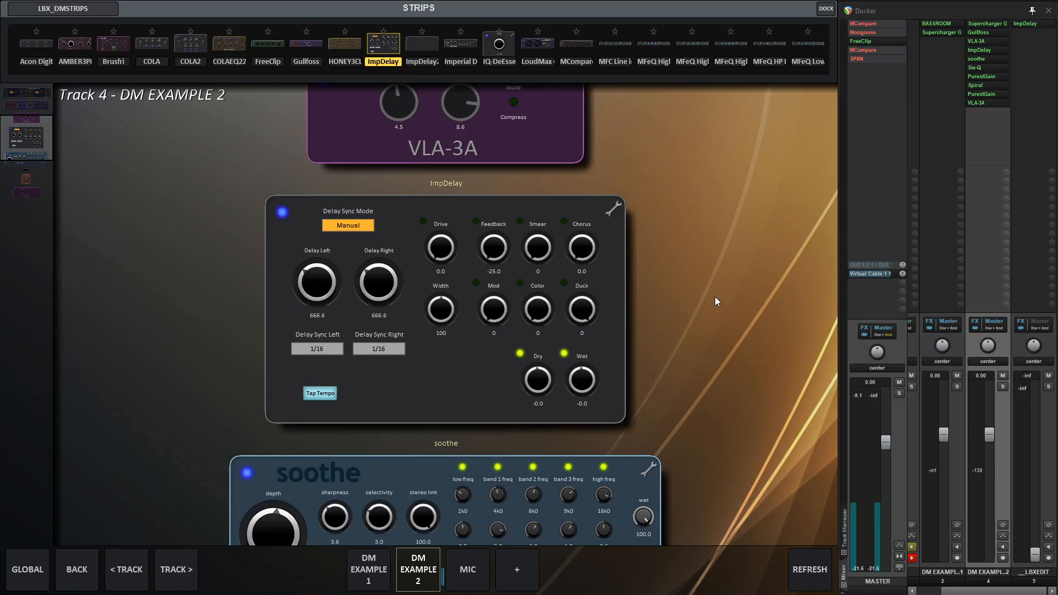
pyautogui.scroll(3, 715, 296)
pyautogui.scroll(2, 739, 419)
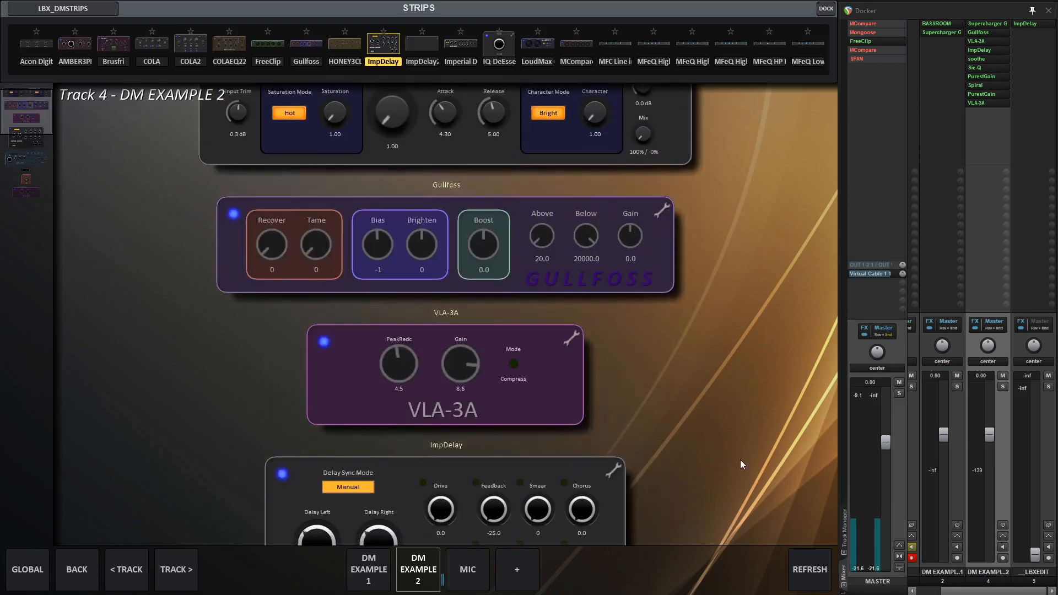
pyautogui.scroll(-2, 719, 391)
pyautogui.scroll(-4, 725, 286)
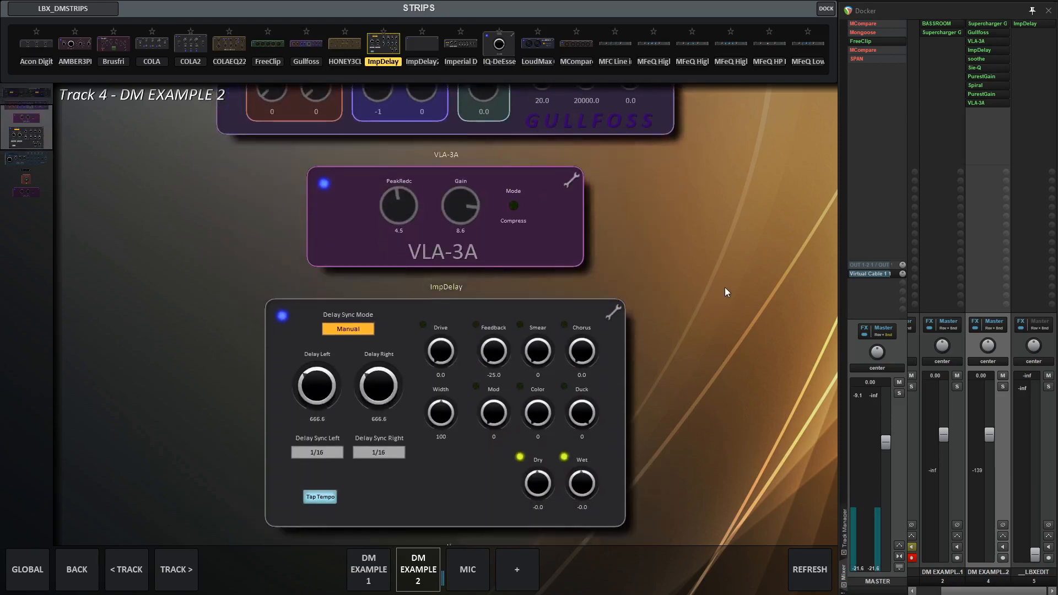
pyautogui.scroll(1, 674, 245)
pyautogui.scroll(-1, 680, 282)
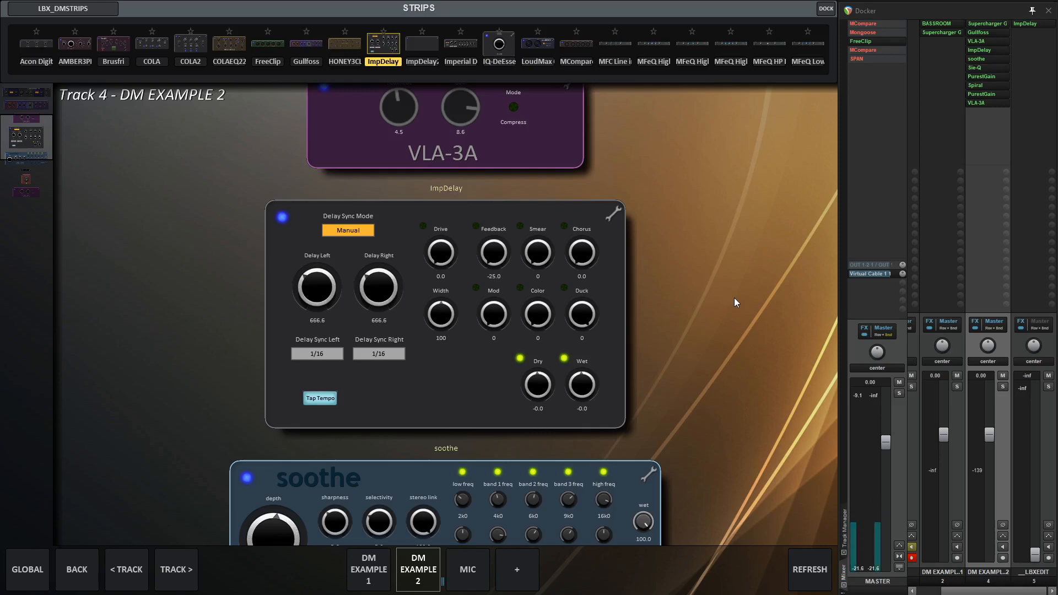
pyautogui.scroll(4, 741, 367)
pyautogui.scroll(6, 717, 484)
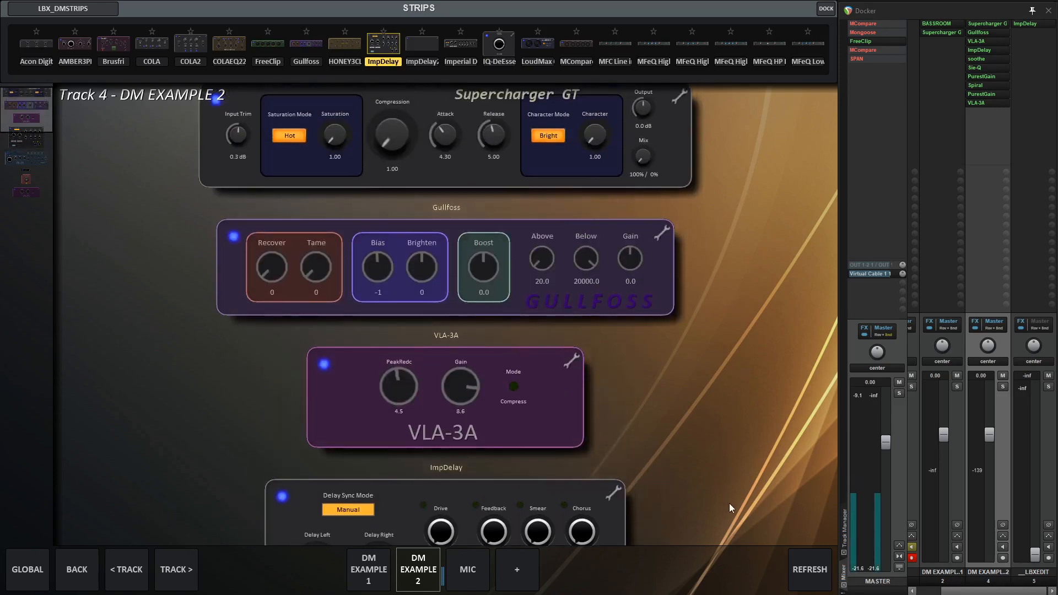
pyautogui.moveTo(738, 543); pyautogui.dragTo(759, 134)
pyautogui.moveTo(715, 413); pyautogui.dragTo(700, 393)
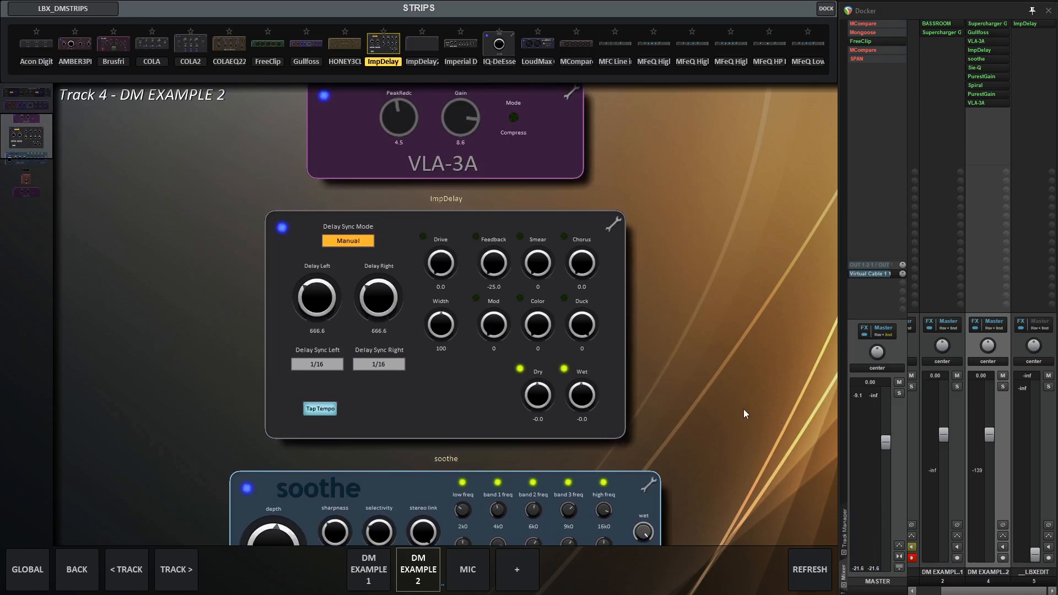